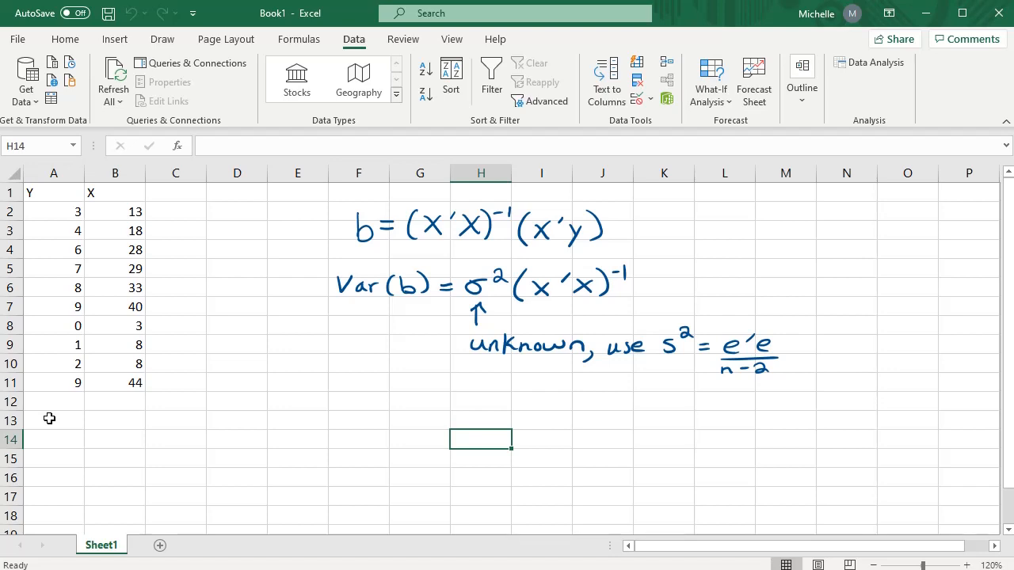
Set up a Regression analysis with Y range A1:A11, X range B1:B11 and the Labels option enabled
left_click_drag(68, 194, 119, 386)
left_click(277, 407)
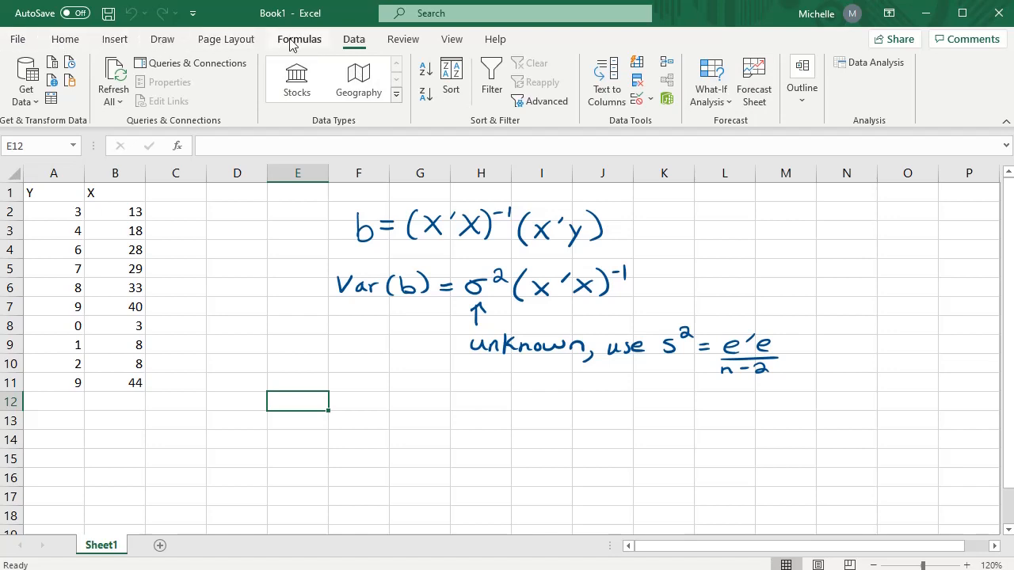
left_click(847, 67)
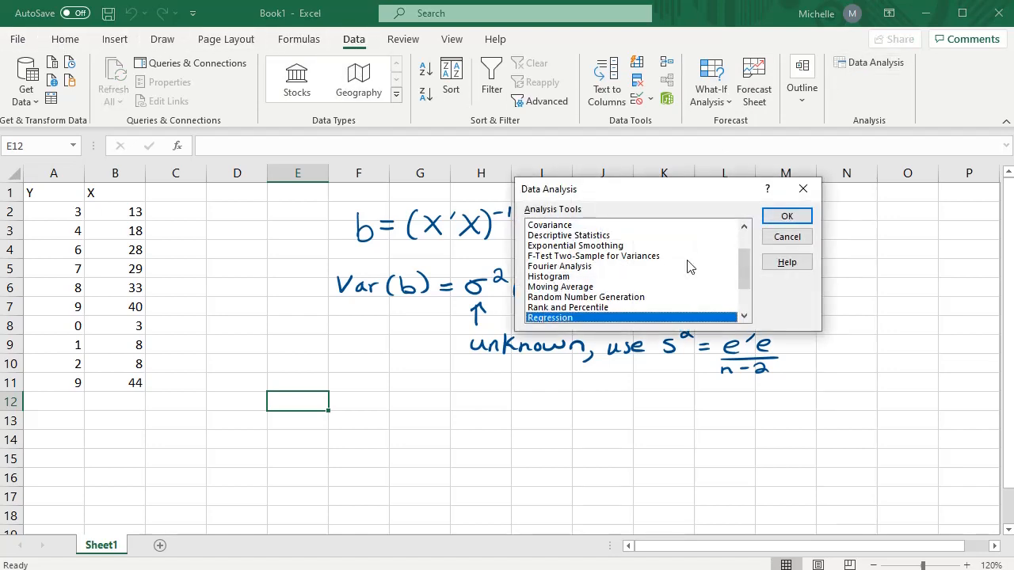
left_click(778, 218)
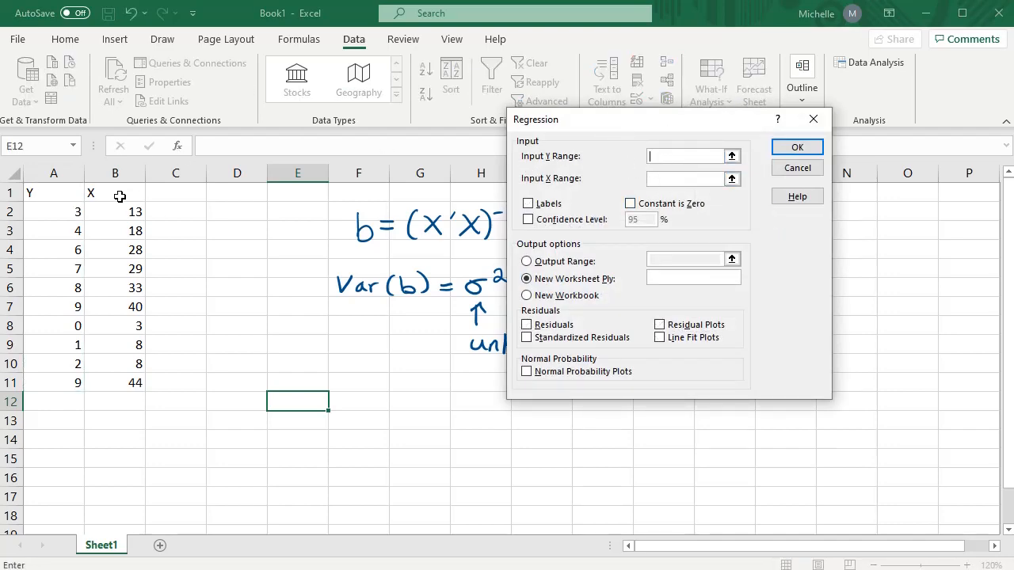
left_click_drag(52, 192, 43, 380)
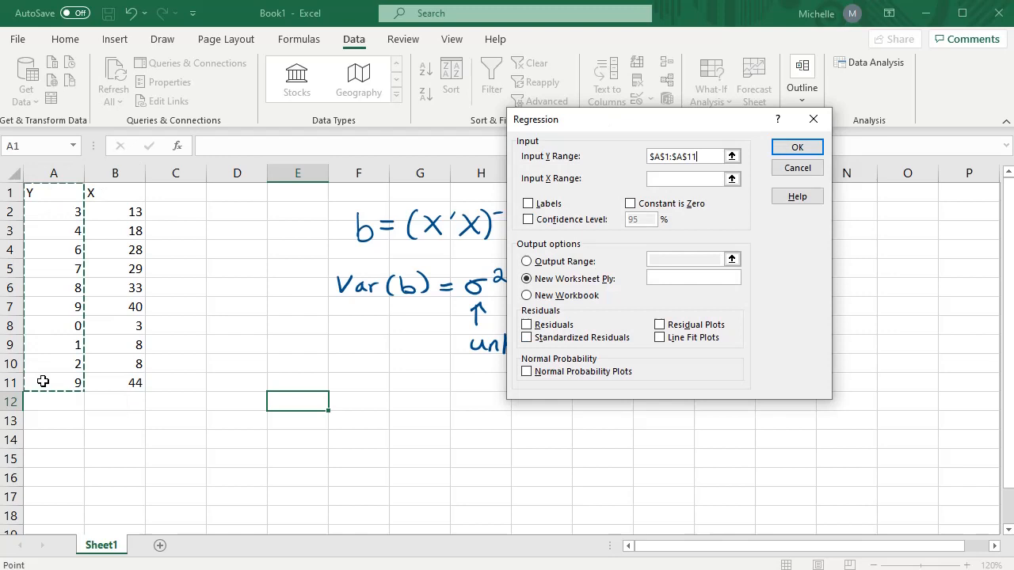
left_click(668, 179)
left_click_drag(137, 193, 130, 374)
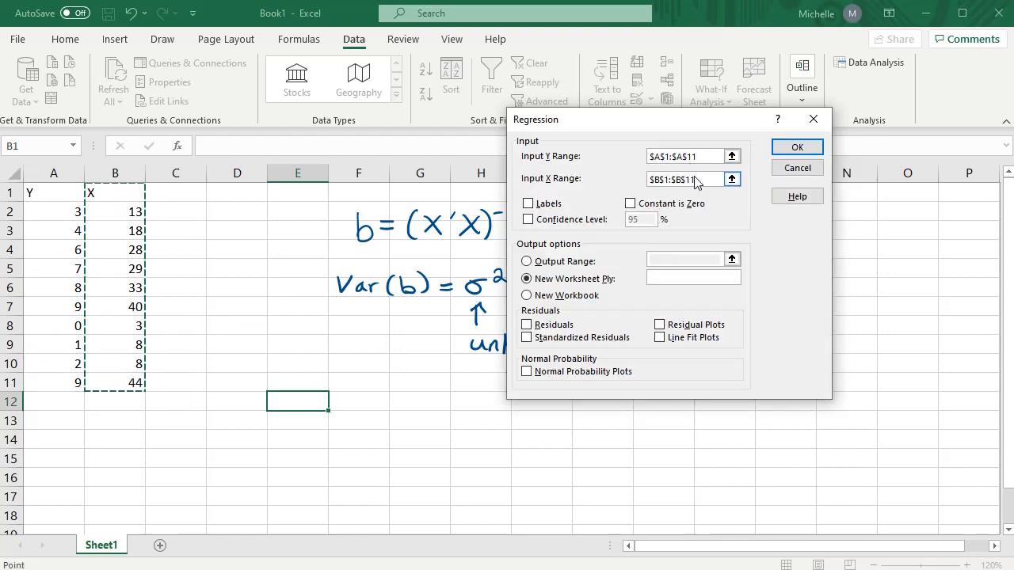
left_click(529, 204)
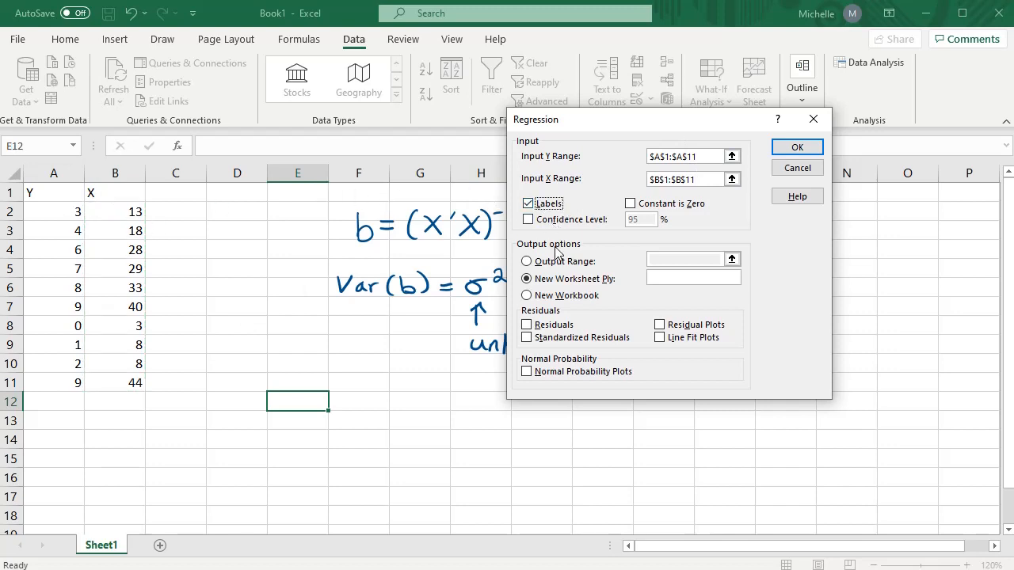
Include residuals, standardized residuals, residual plots and line fit plots, and run the regression to a new worksheet
left_click(554, 325)
left_click(554, 339)
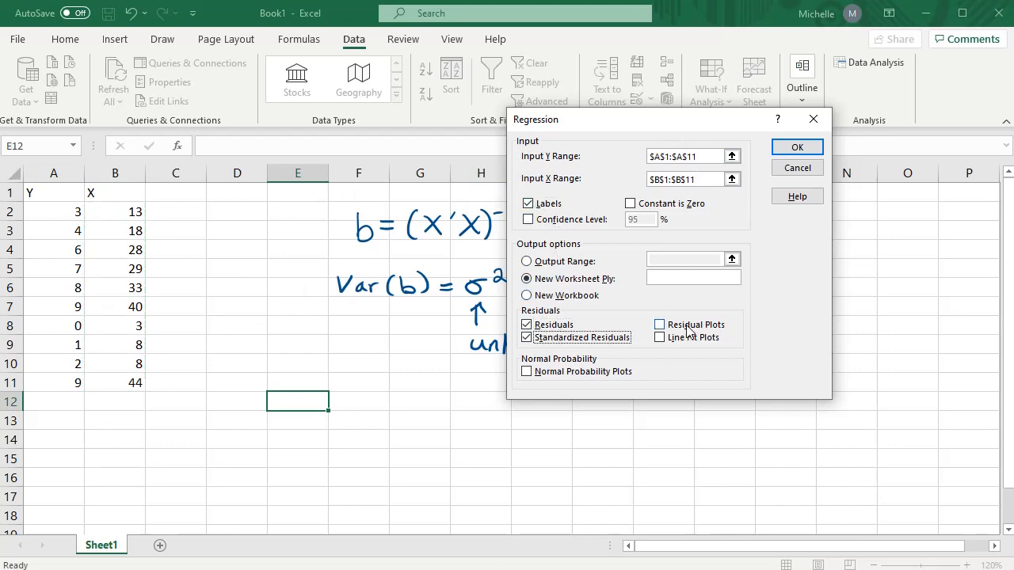
left_click(688, 326)
left_click(694, 339)
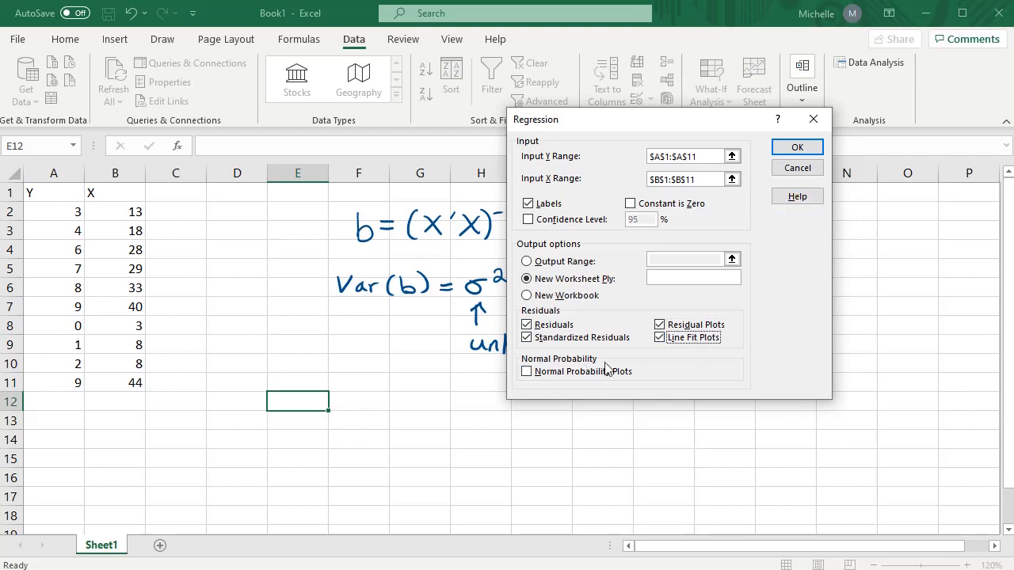
left_click(798, 148)
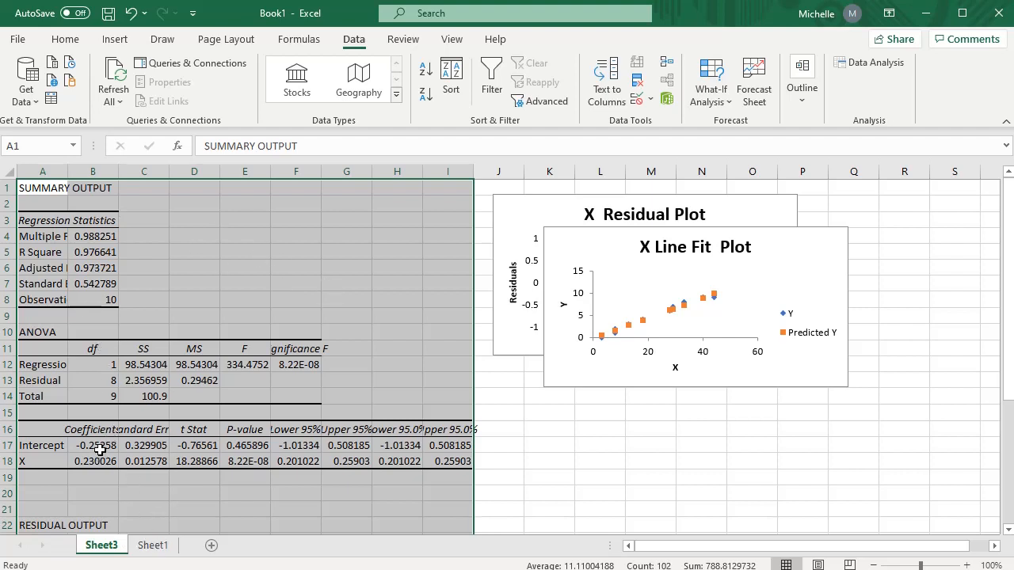
Fill the intercept and X coefficient cells B17:B18 with yellow
left_click_drag(100, 446, 89, 459)
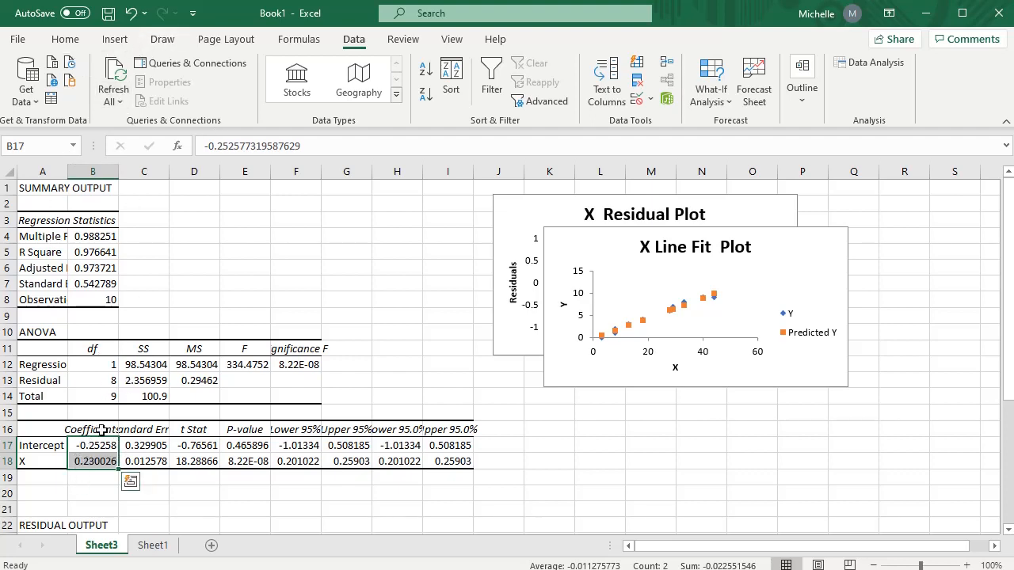
left_click(67, 39)
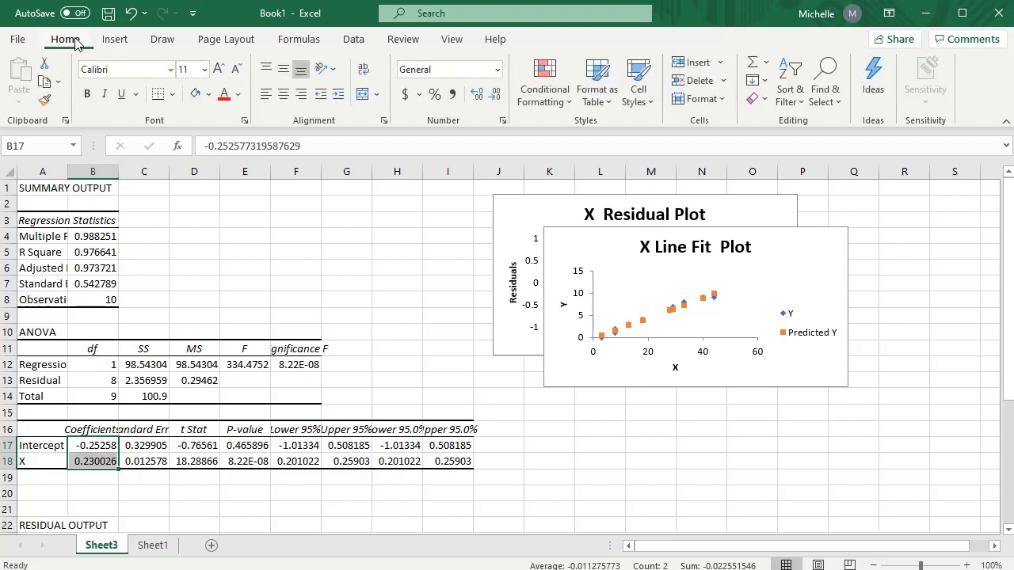
left_click(208, 94)
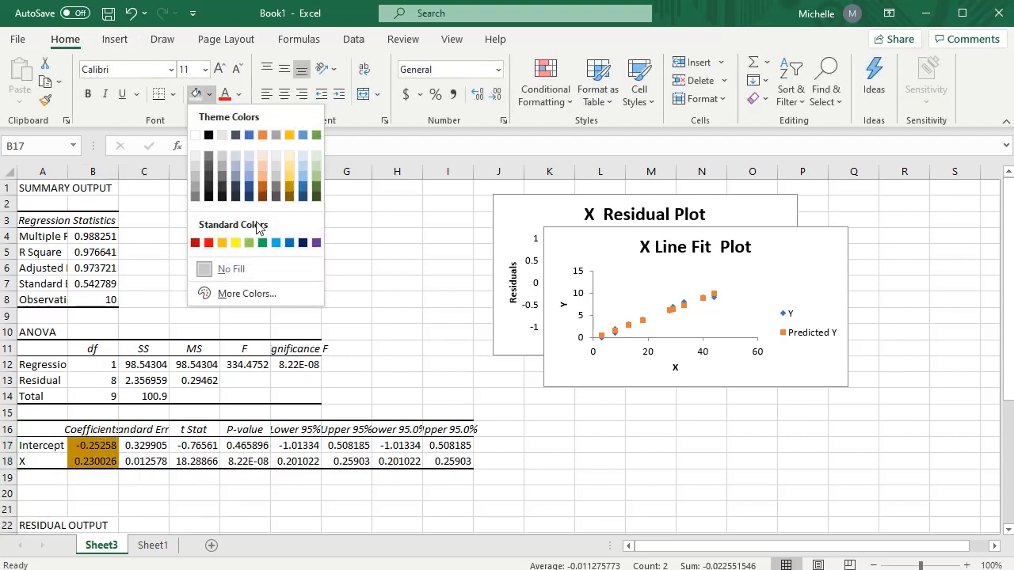
left_click(235, 245)
left_click(234, 415)
Autofit the widths of columns A, B and C in the regression output
double_click(67, 172)
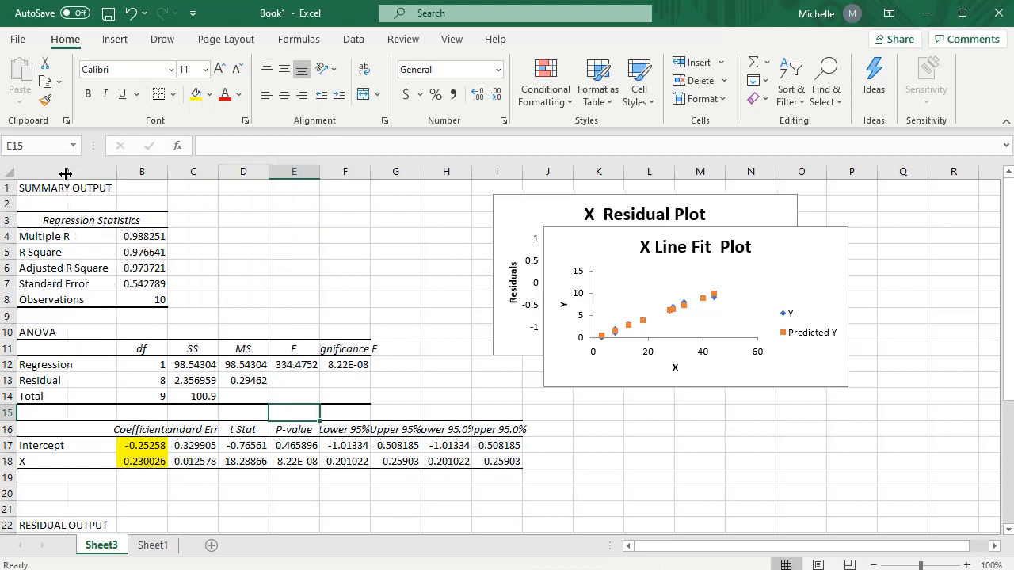
left_click(142, 448)
left_click(171, 185)
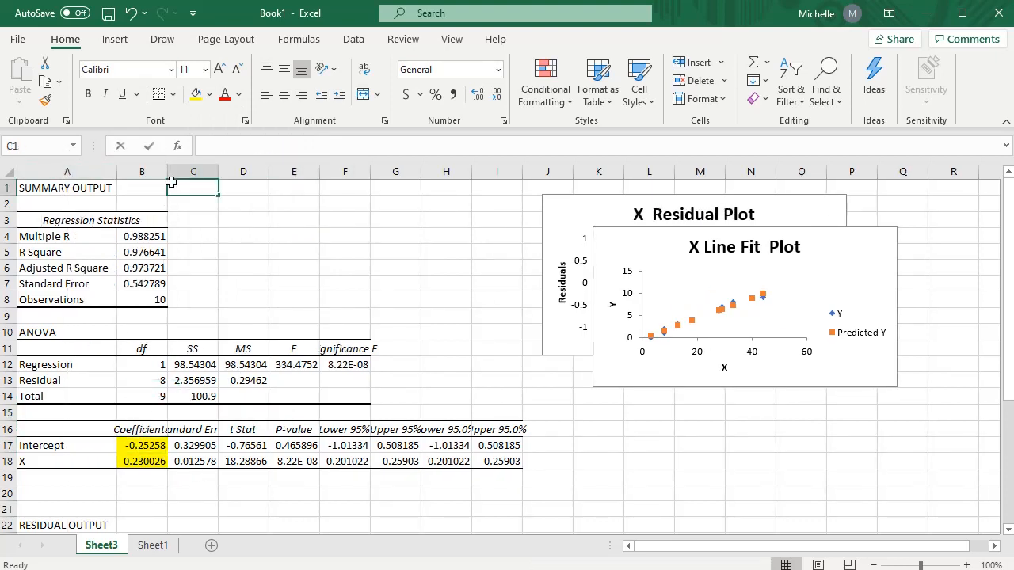
left_click(172, 172)
double_click(171, 172)
left_click_drag(166, 449, 170, 463)
left_click(217, 446)
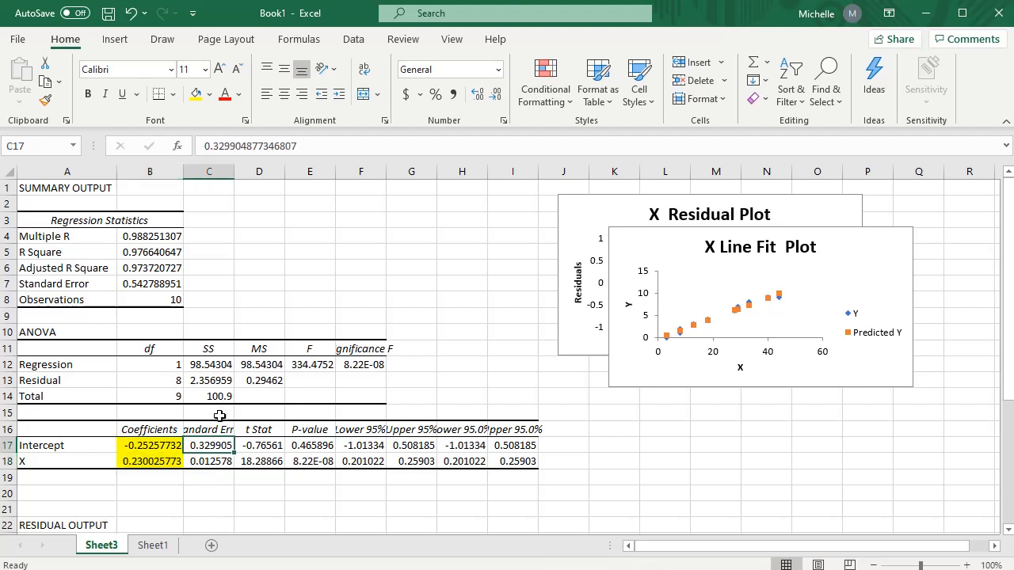
double_click(234, 172)
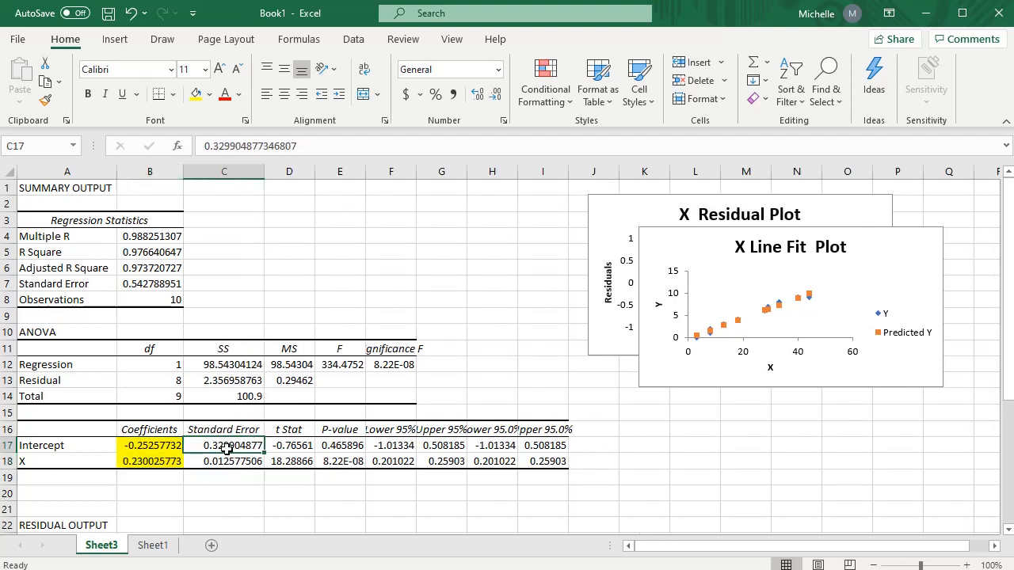
Fill the coefficients' standard error cells C17:C18 with light blue
left_click_drag(228, 452, 232, 461)
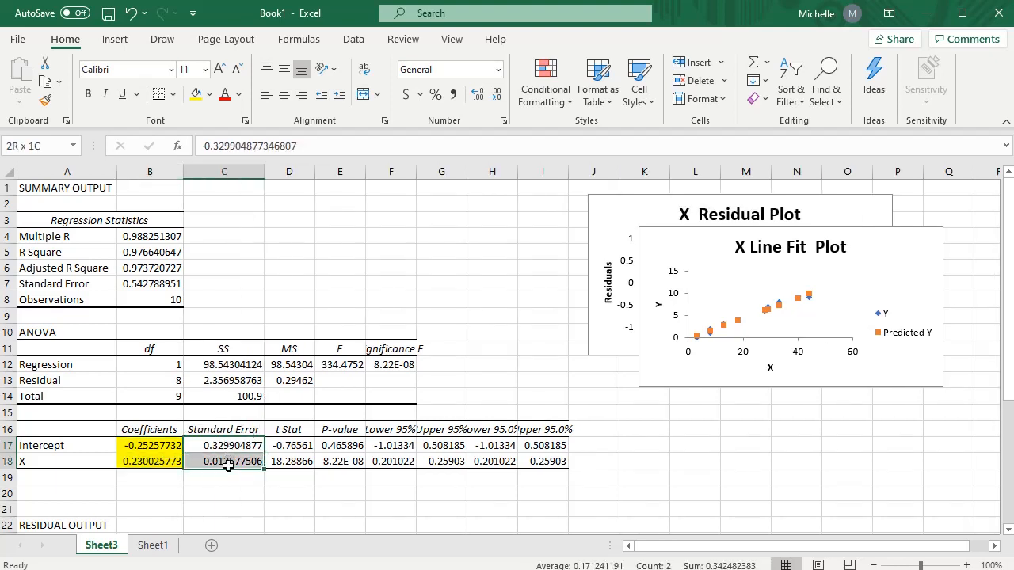
left_click(211, 99)
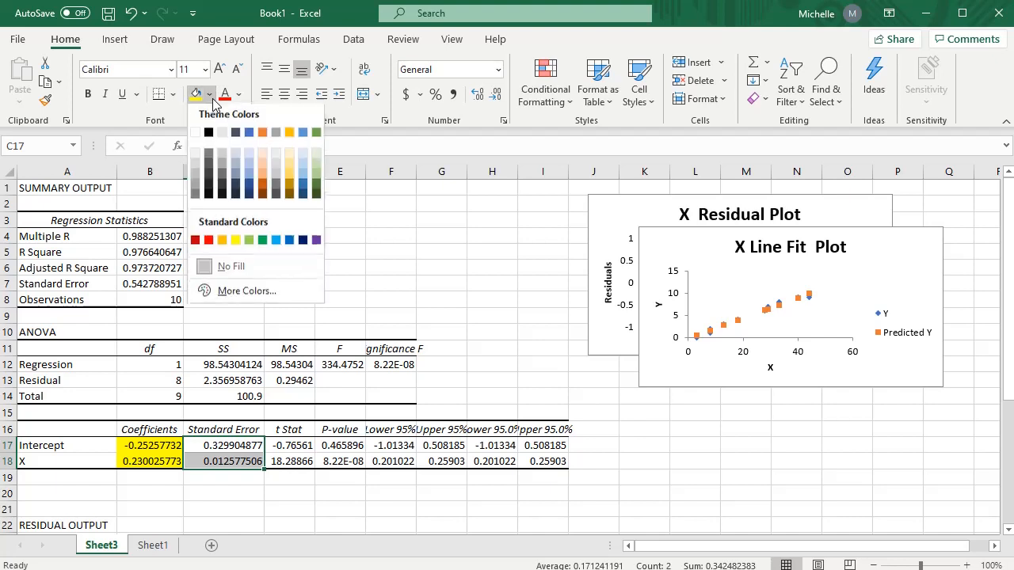
left_click(252, 152)
left_click(324, 339)
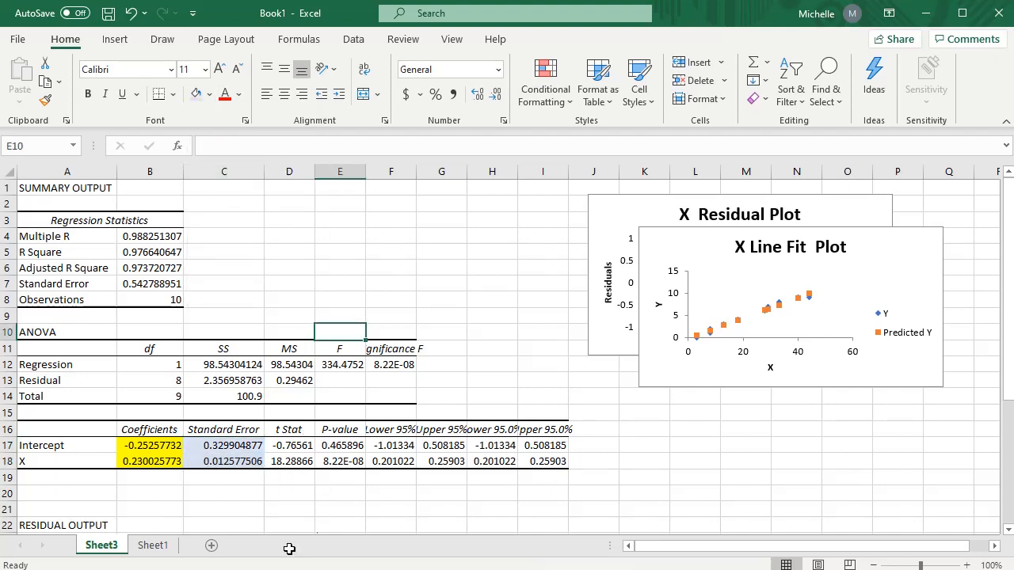
Fill the Standard Error value in the Regression Statistics, cell B7, with light green
left_click(168, 284)
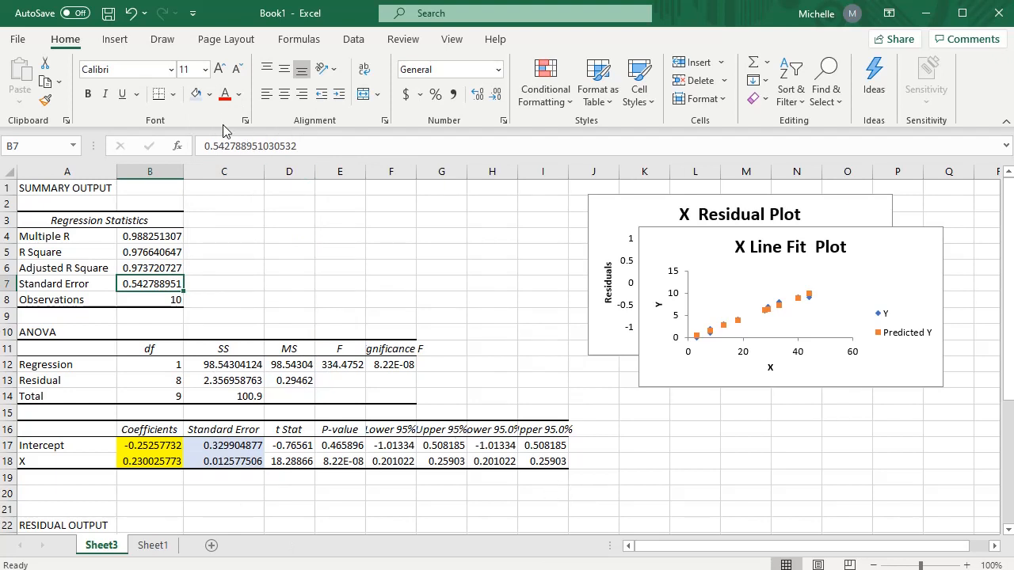
left_click(211, 94)
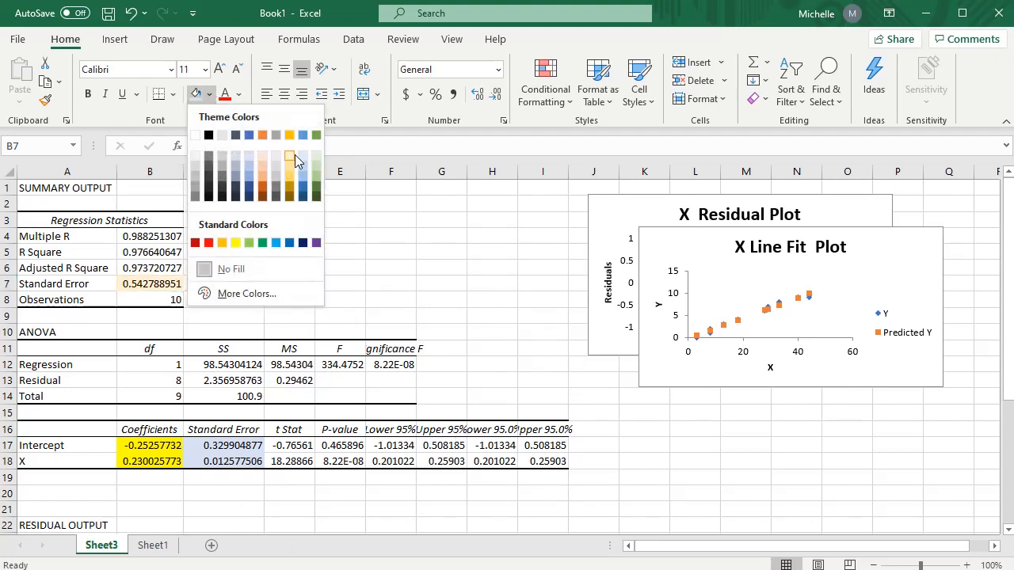
left_click(318, 158)
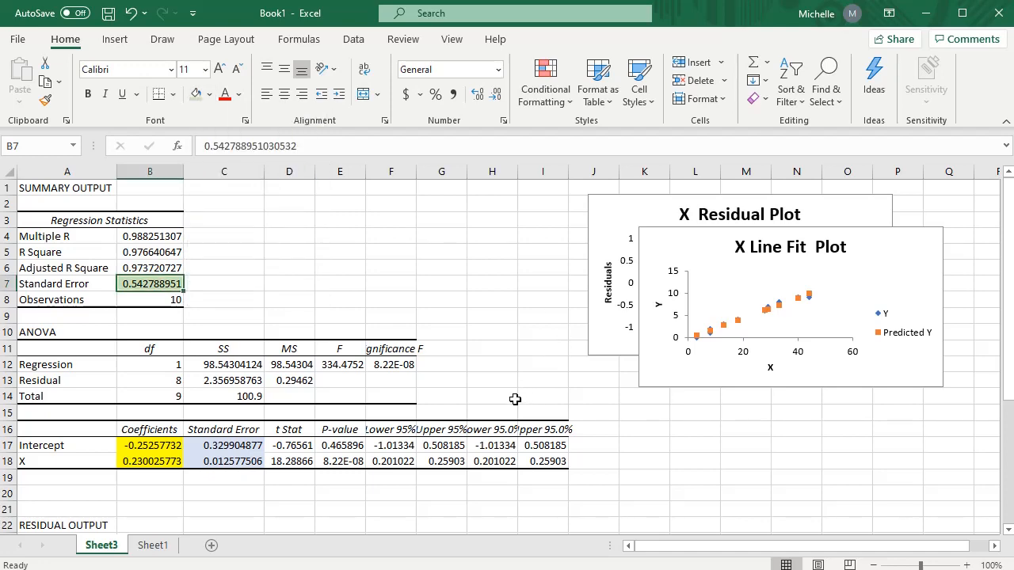
left_click(507, 397)
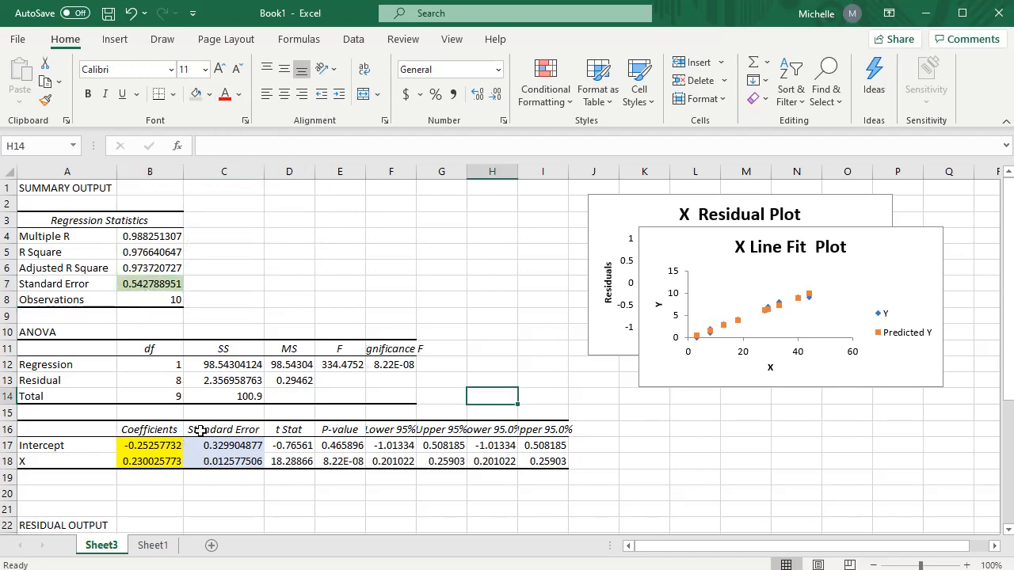
Switch to Sheet1 and examine the matrix formulas for b and Var(b) alongside the X data column
left_click(170, 552)
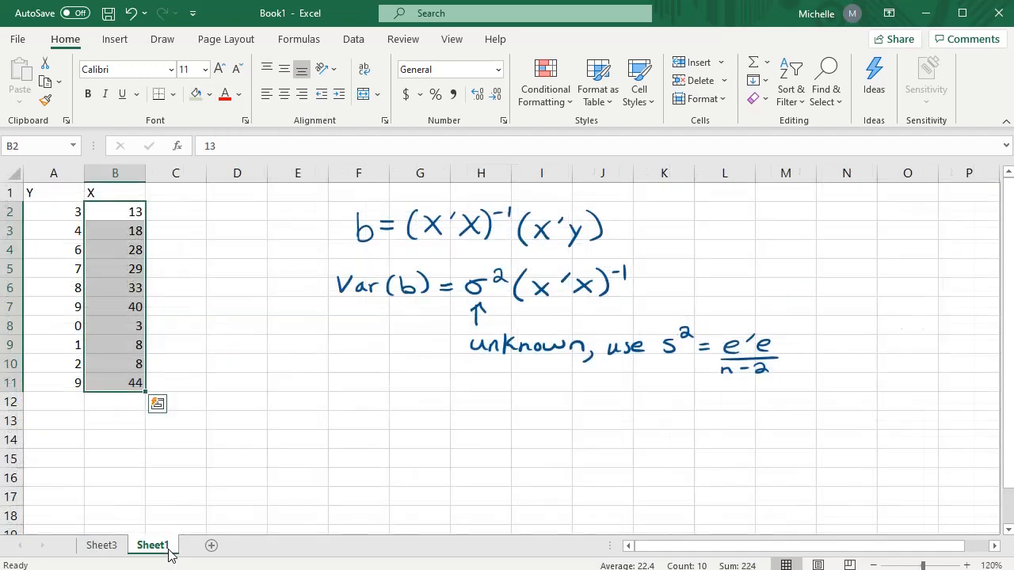
left_click(420, 377)
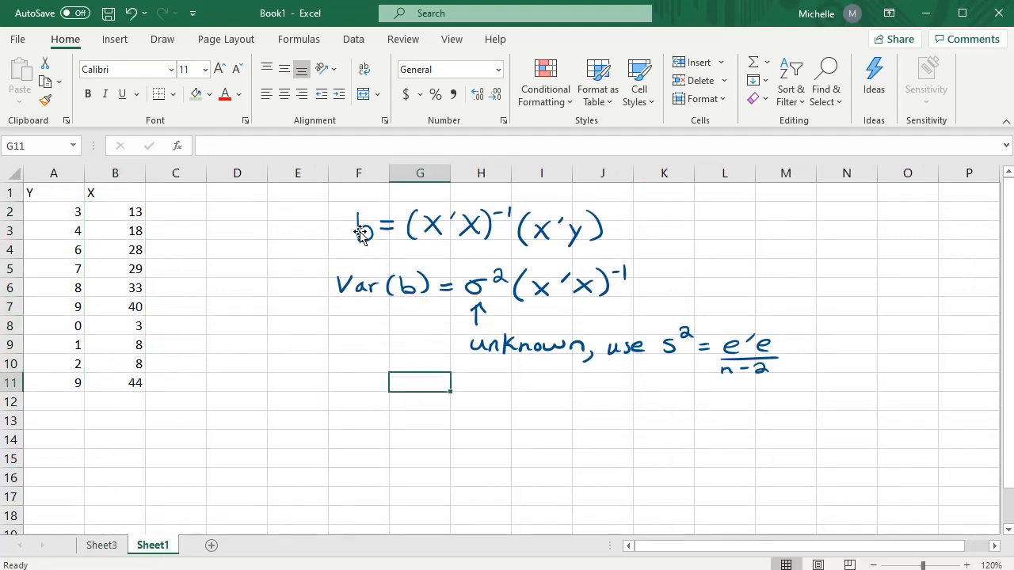
left_click(76, 420)
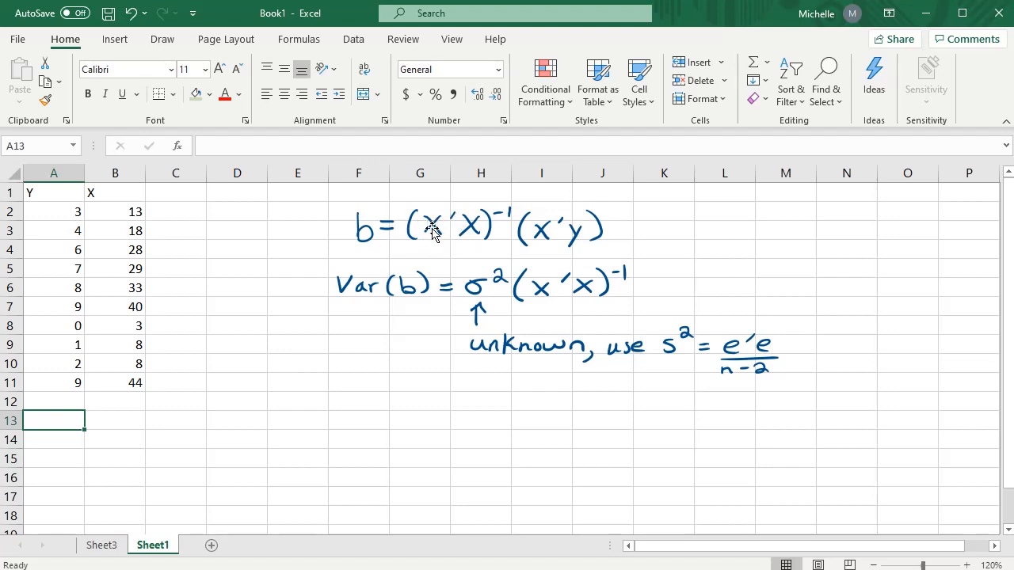
left_click_drag(136, 196, 139, 382)
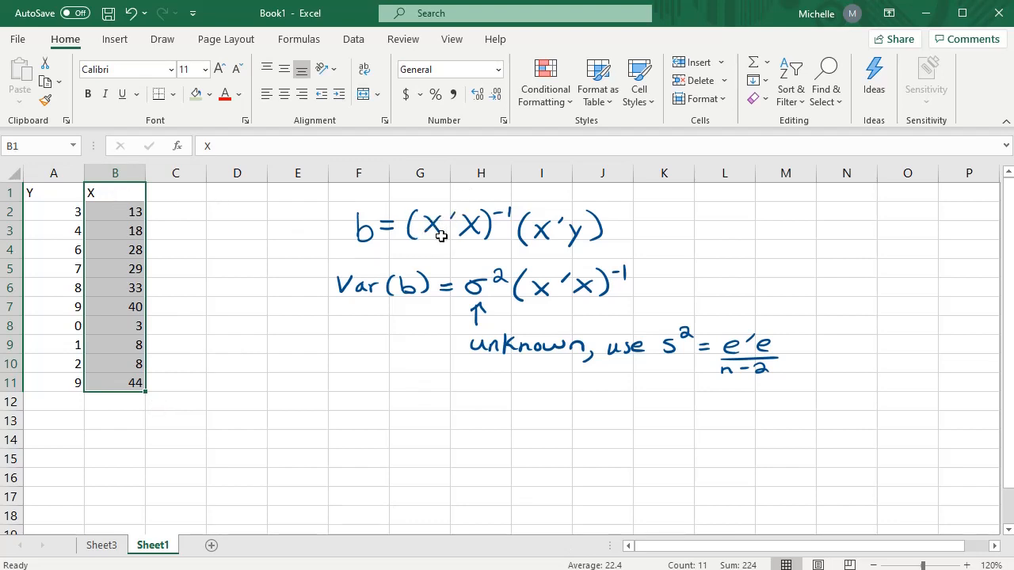
left_click(59, 431)
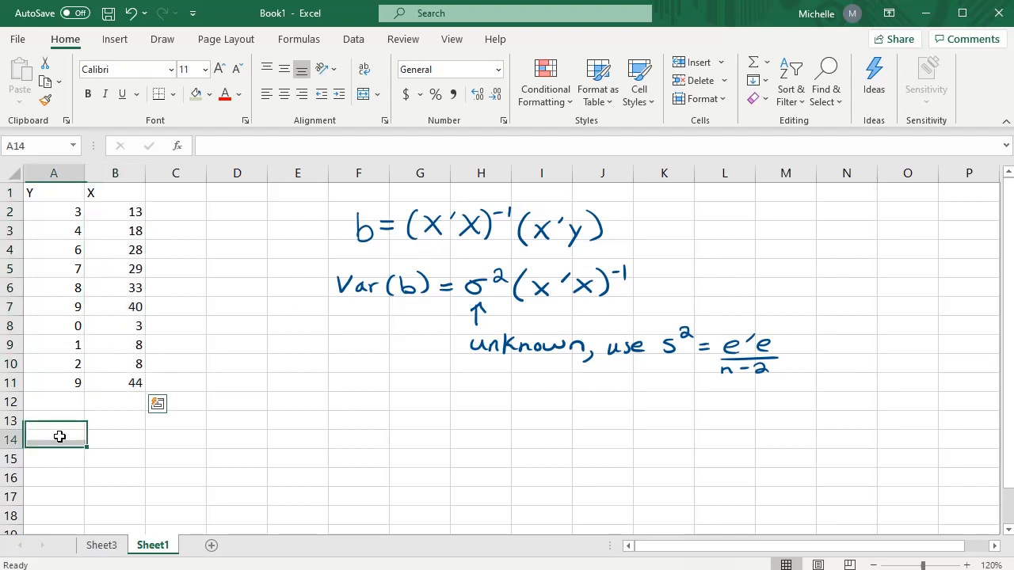
left_click(128, 195)
left_click_drag(128, 195, 135, 385)
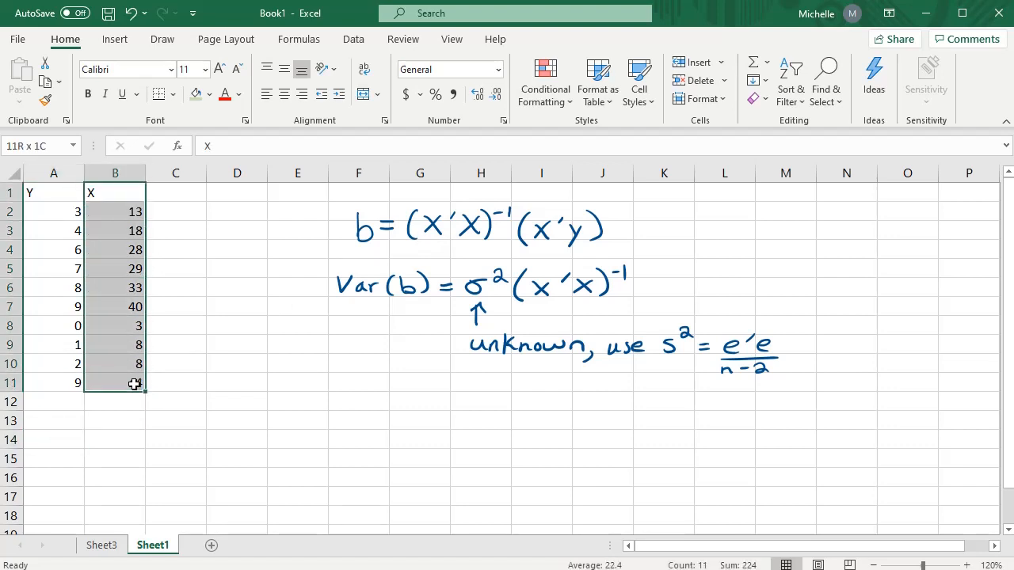
Label cell A14 "X" and enter 1 in each of the cells A15:A17 below it
left_click(53, 435)
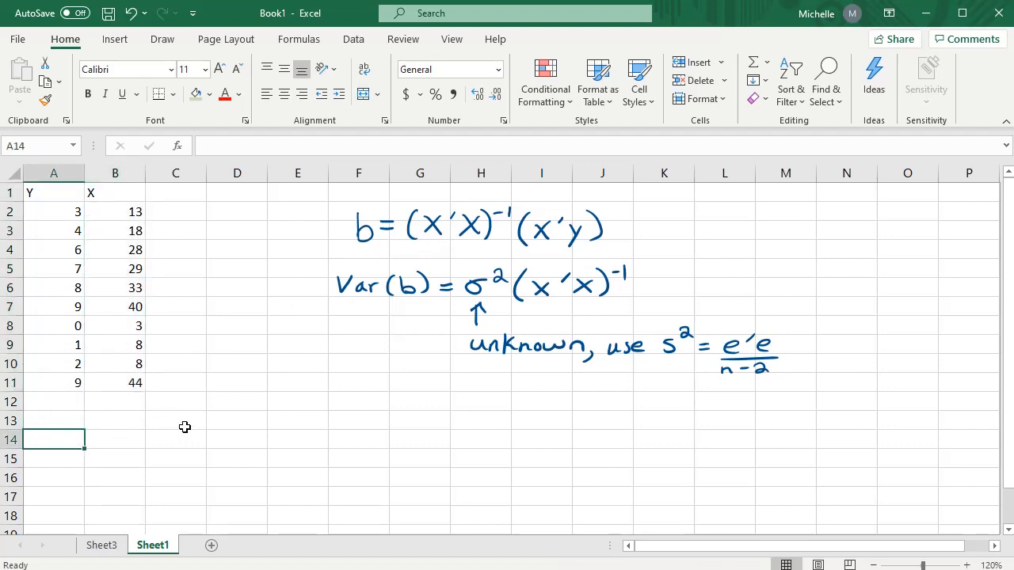
type("X")
key("Return")
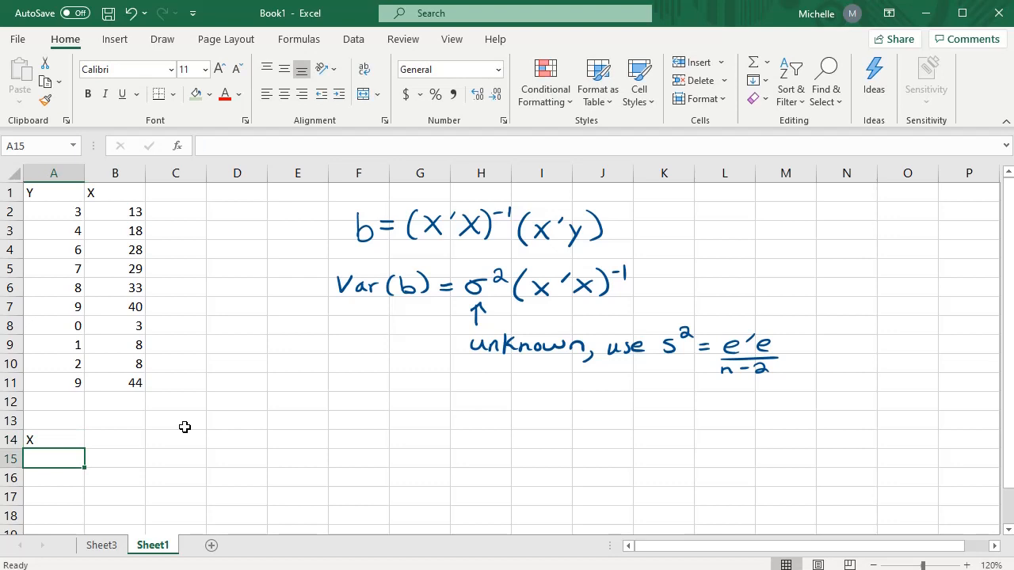
type("1")
key("Return")
type("1")
key("Return")
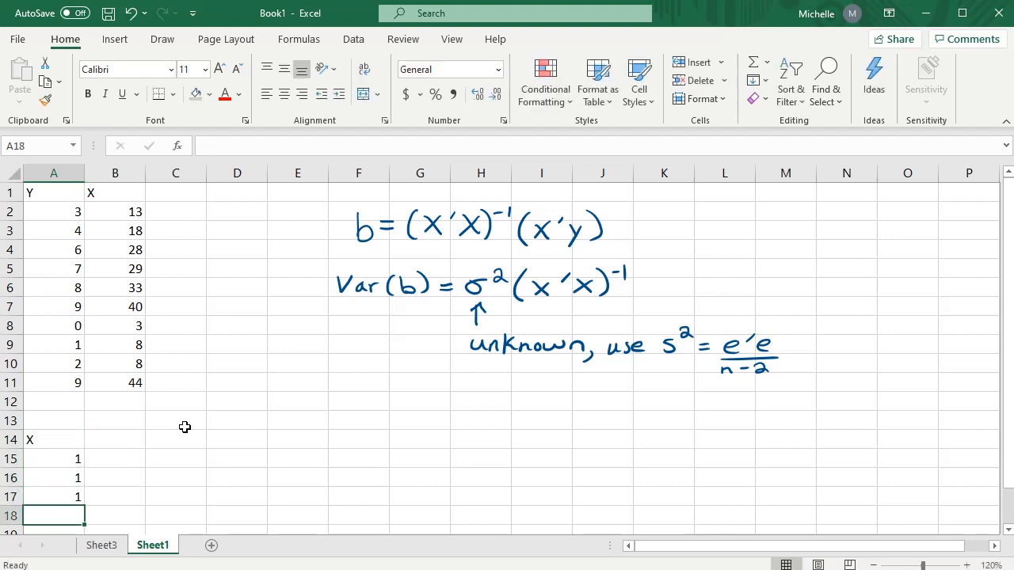
Copy the X values from B2:B11 into the X matrix's second column, starting at B15
left_click_drag(127, 212, 125, 379)
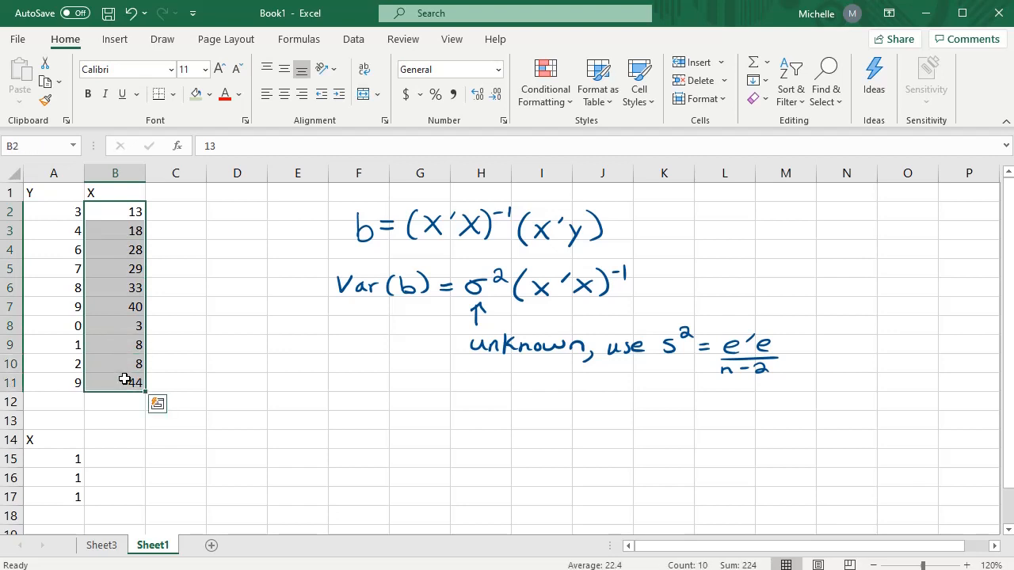
key("ctrl+c")
left_click(119, 457)
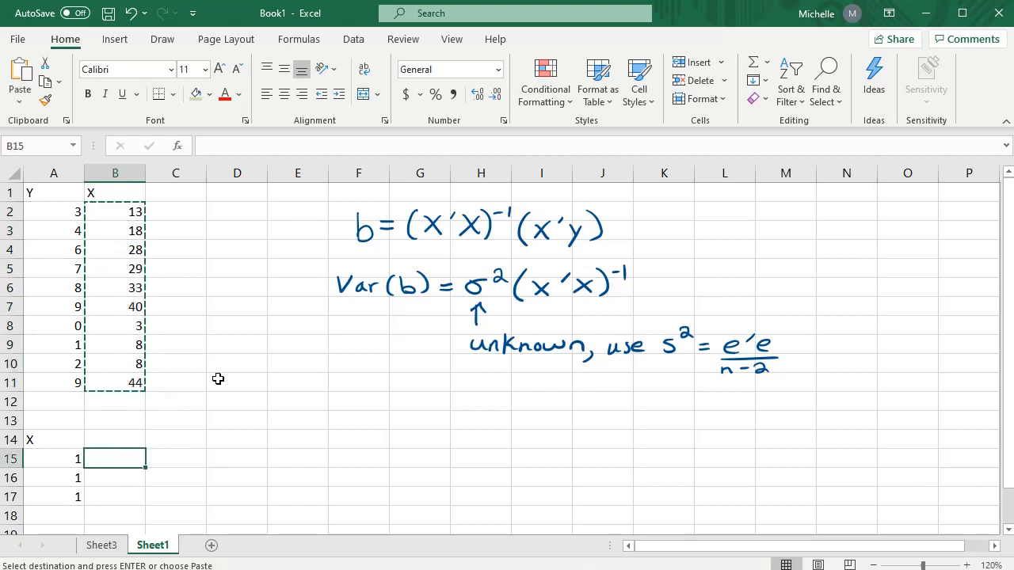
key("ctrl+v")
scroll(217, 367, "down", 4)
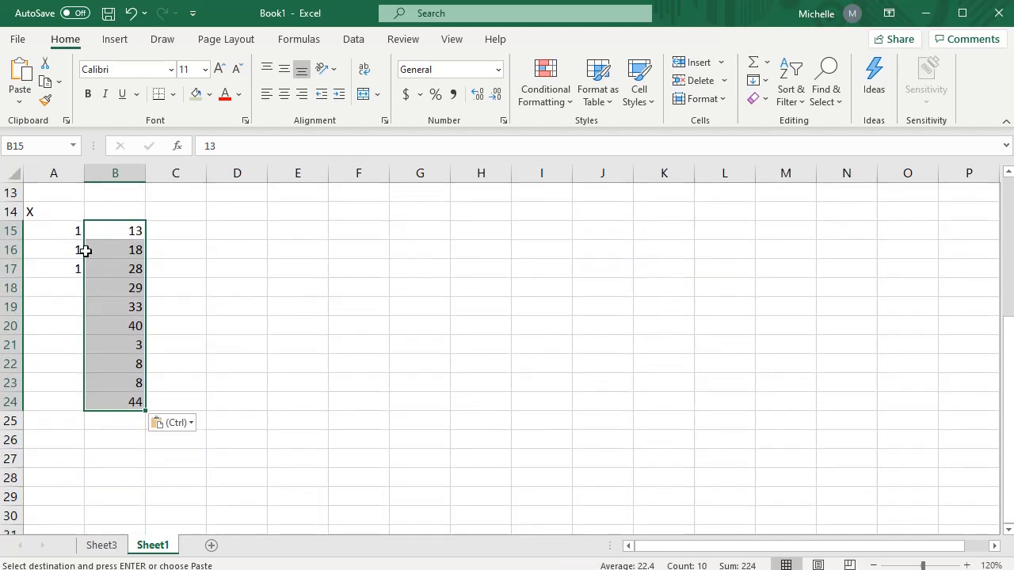
Fill the 1s in the X matrix's first column down from A17 to A24
left_click(75, 269)
left_click_drag(84, 278, 84, 410)
left_click_drag(74, 232, 77, 409)
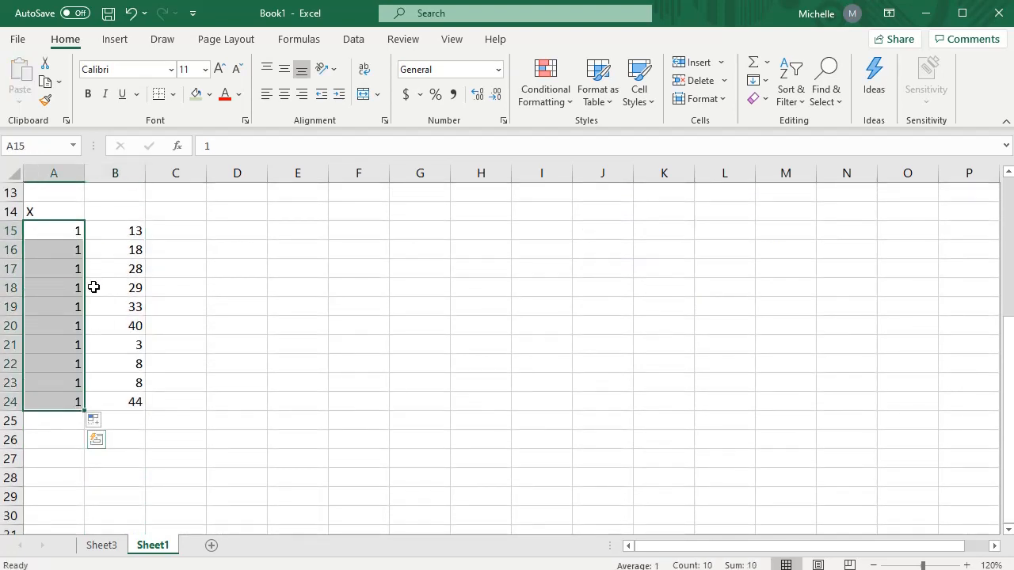
left_click_drag(70, 231, 118, 405)
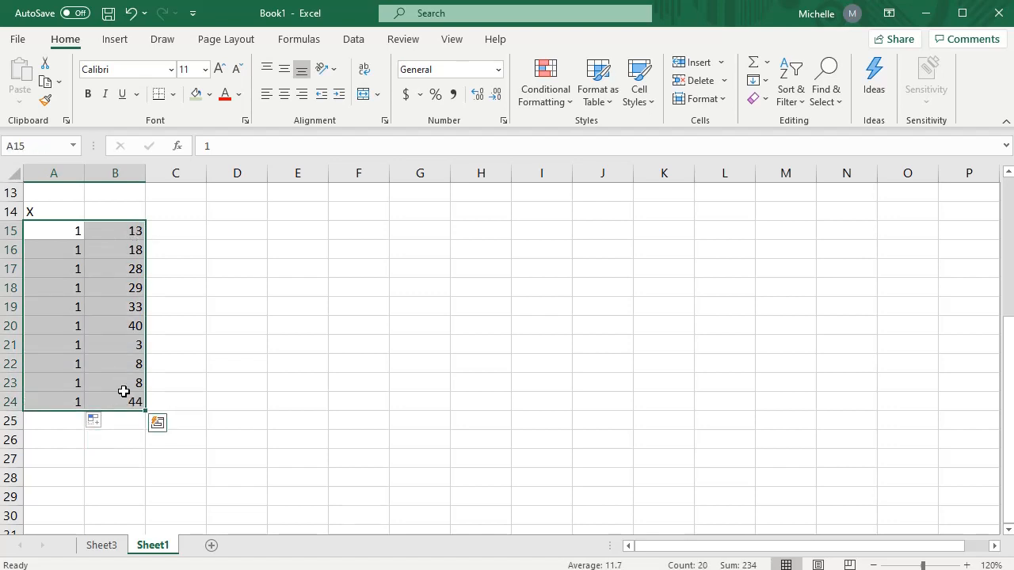
Label cell D14 "X'" beside the X matrix
scroll(186, 378, "up", 4)
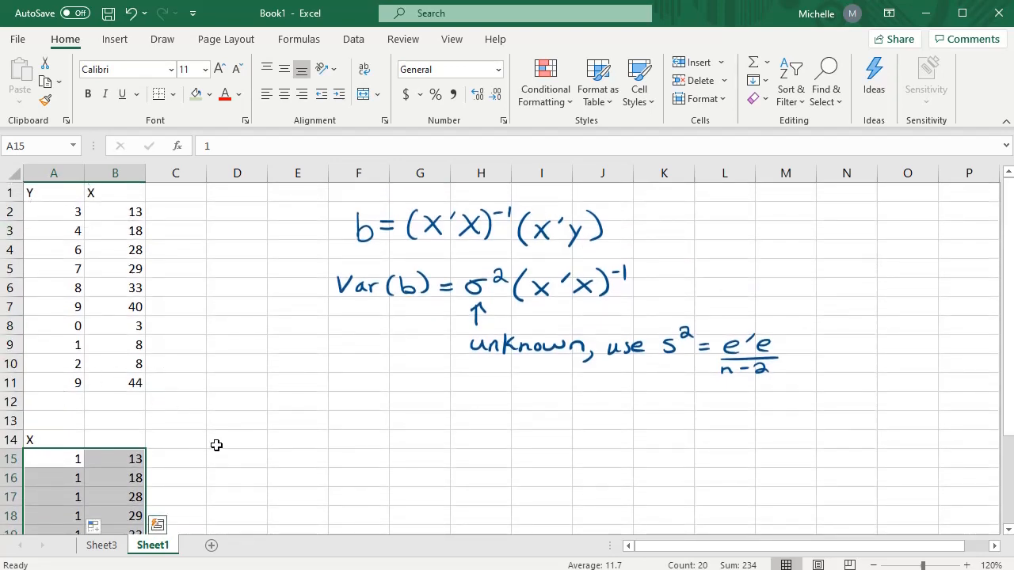
left_click(247, 444)
type("X")
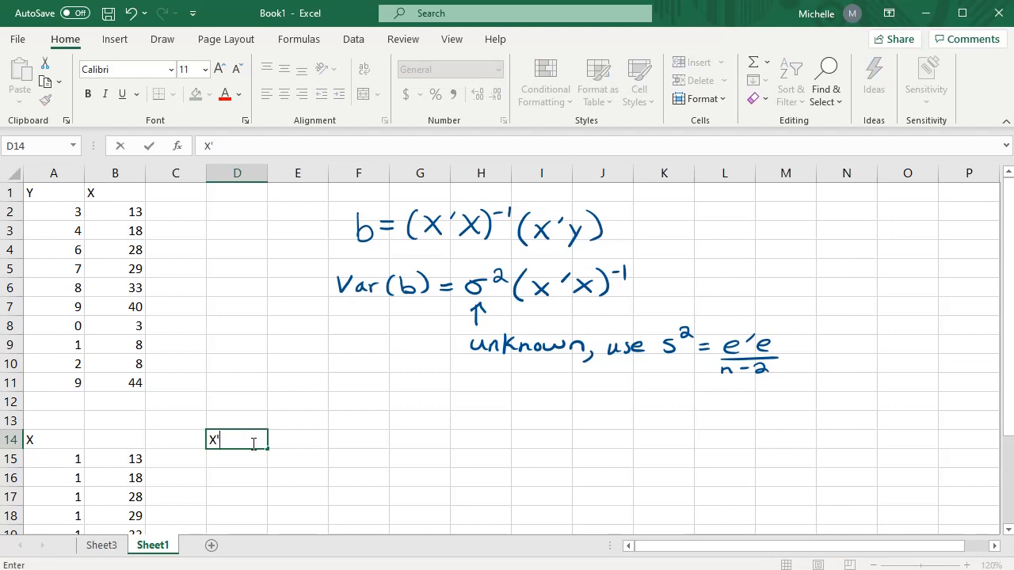
type("'")
key("Return")
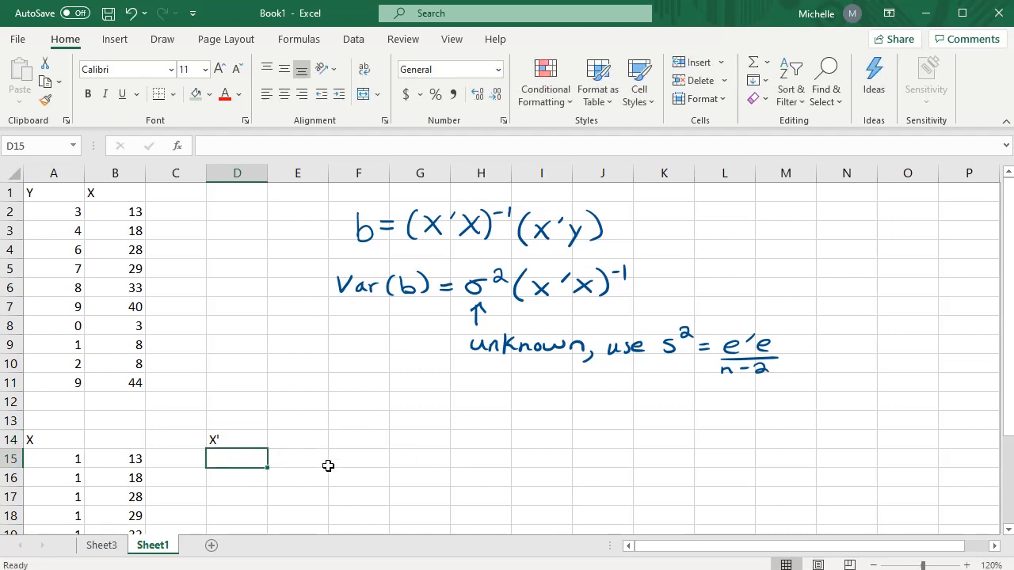
Transpose the X matrix with =TRANSPOSE(A15:B24) in cell D15
type("=tran")
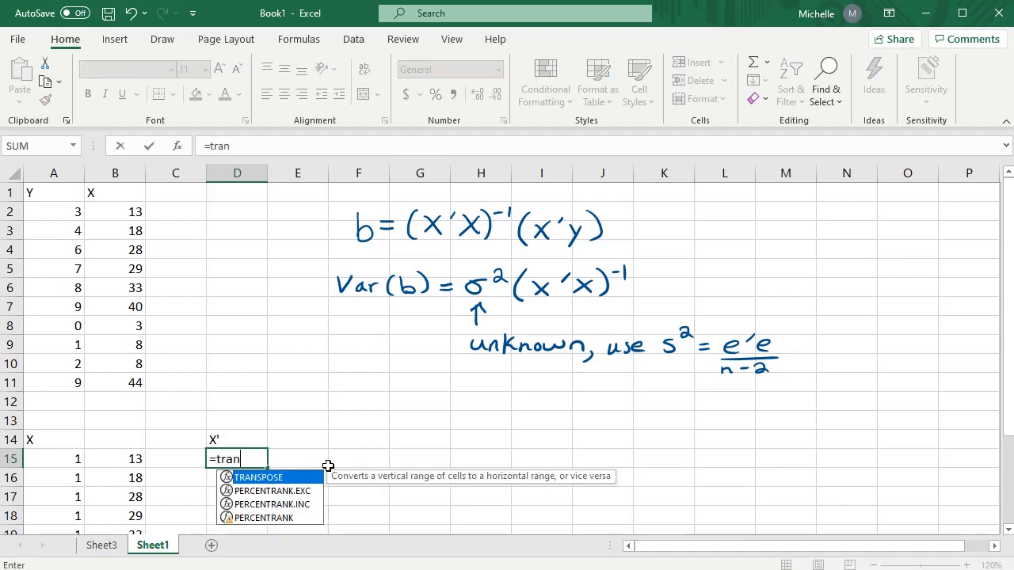
key("Tab")
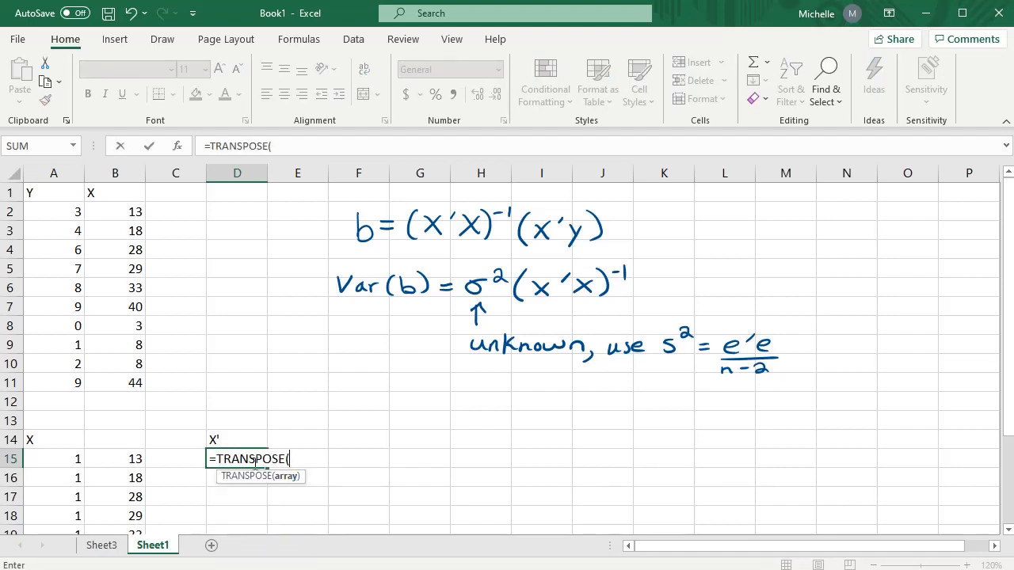
left_click_drag(72, 461, 135, 461)
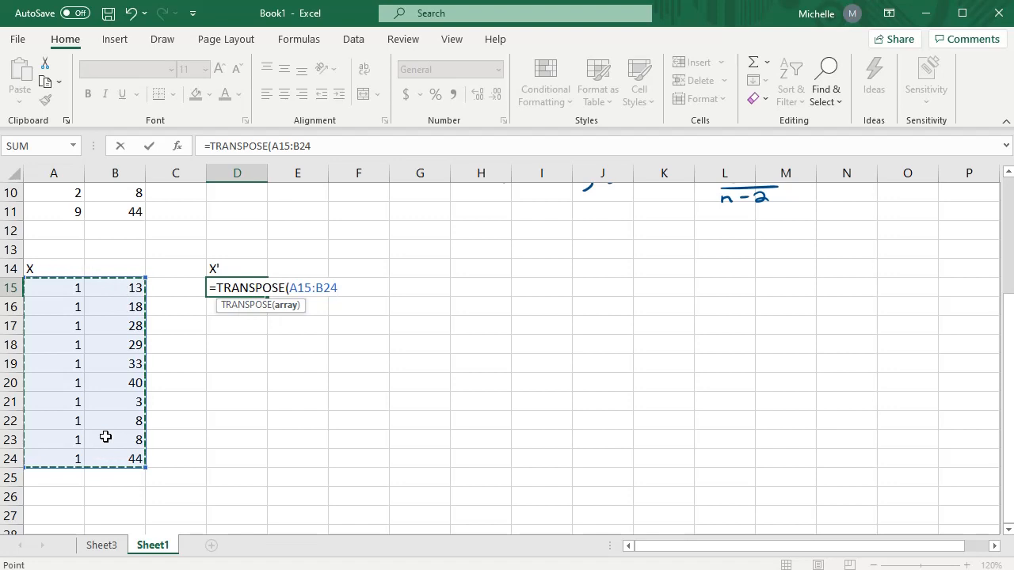
key("Return")
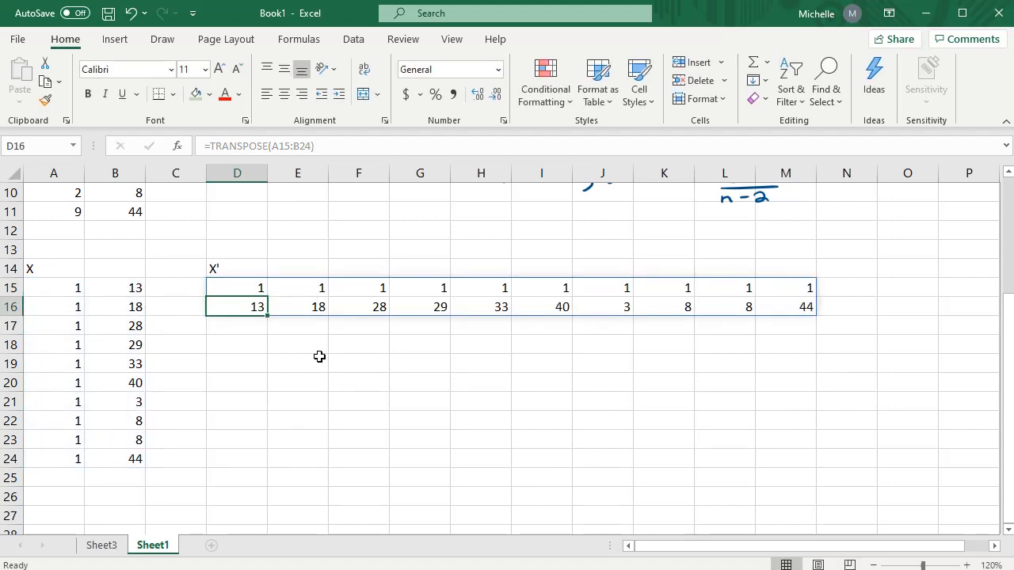
scroll(409, 423, "up", 1)
left_click(250, 346)
Check the formula for b and label cell D18 "X'X" beneath the transposed matrix
scroll(298, 447, "up", 2)
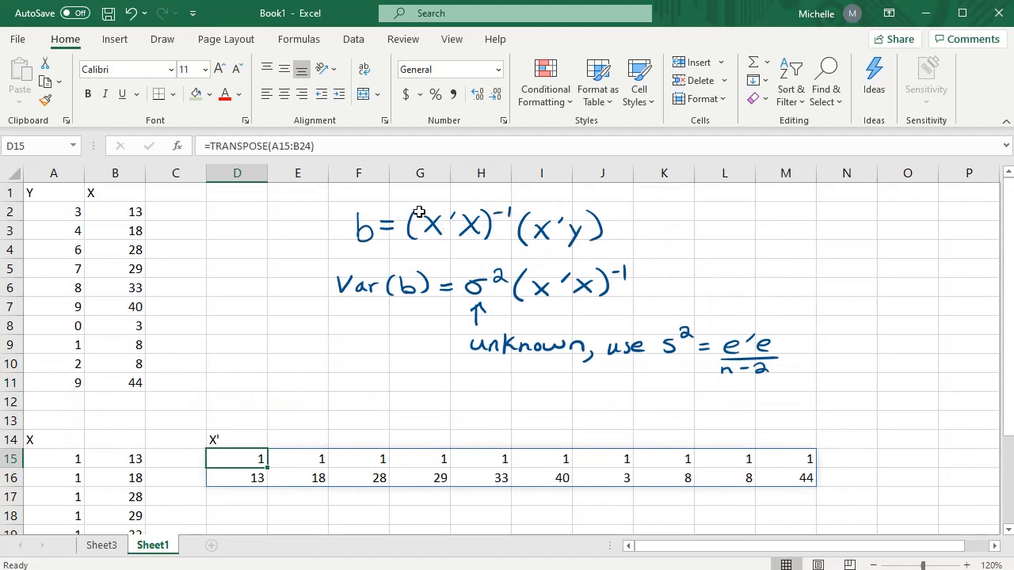
scroll(362, 373, "down", 1)
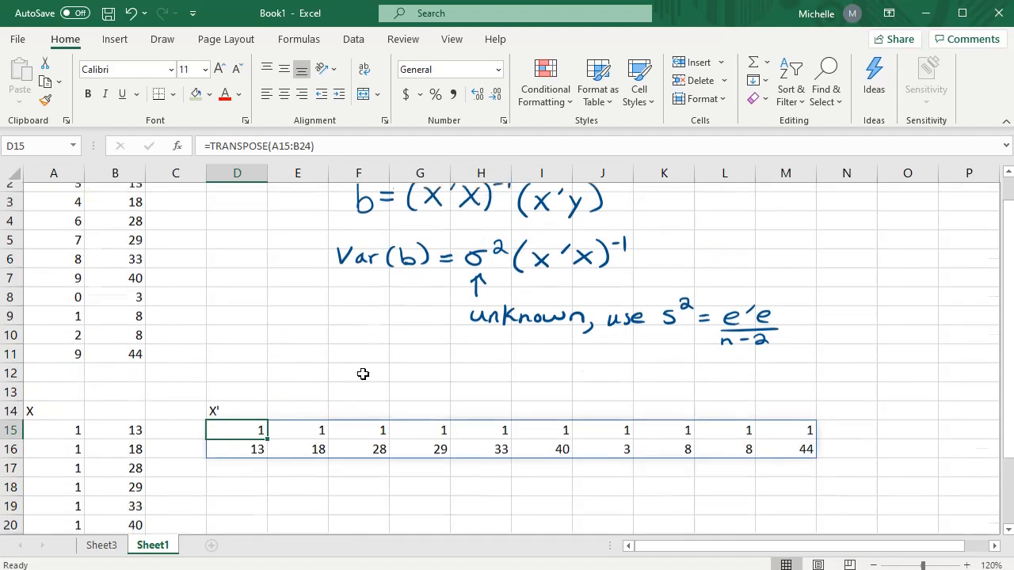
left_click(238, 456)
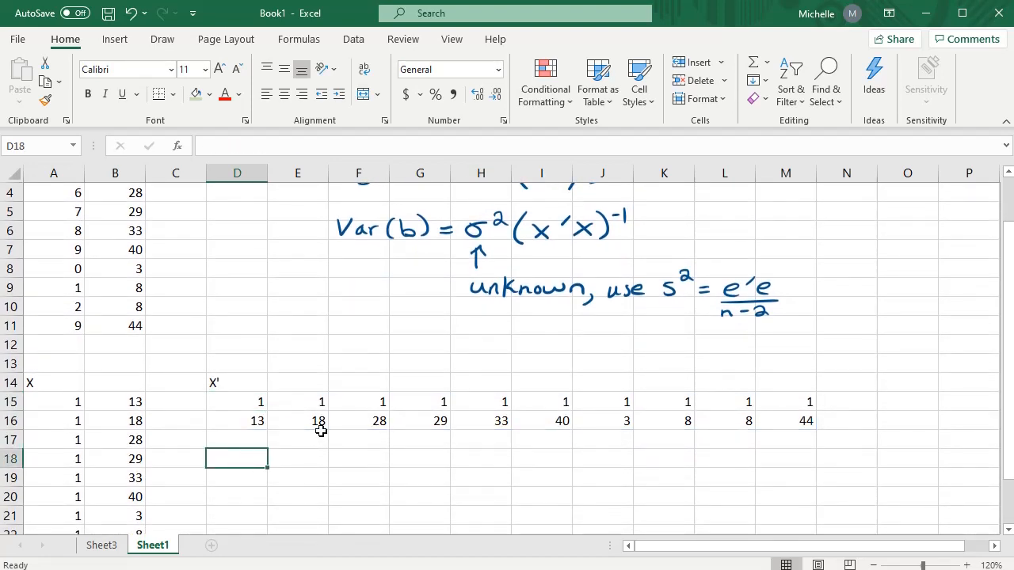
type("X'X")
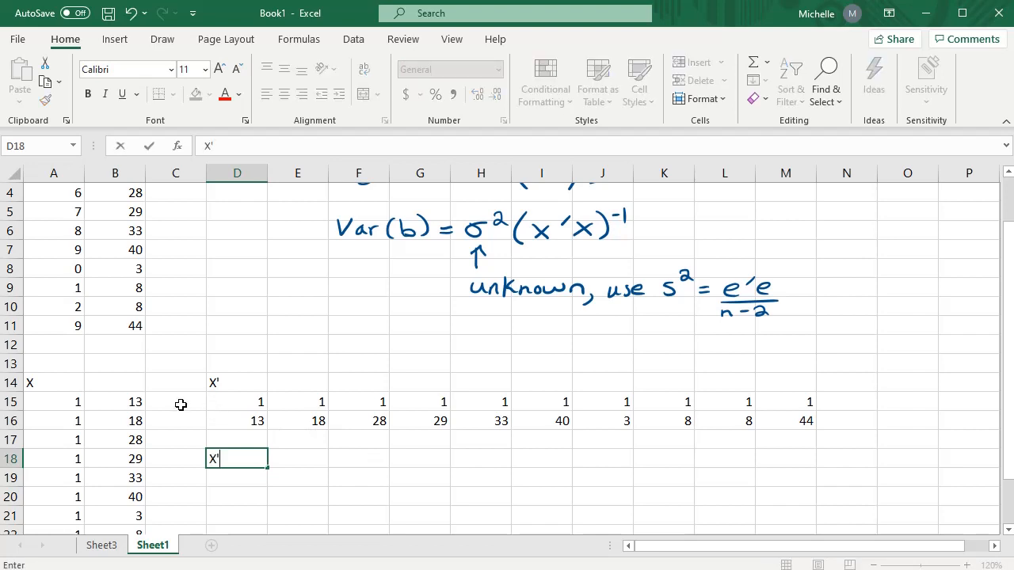
Multiply X' by X with =MMULT(D15#,A15:B24) in cell D19
left_click(230, 476)
type("=")
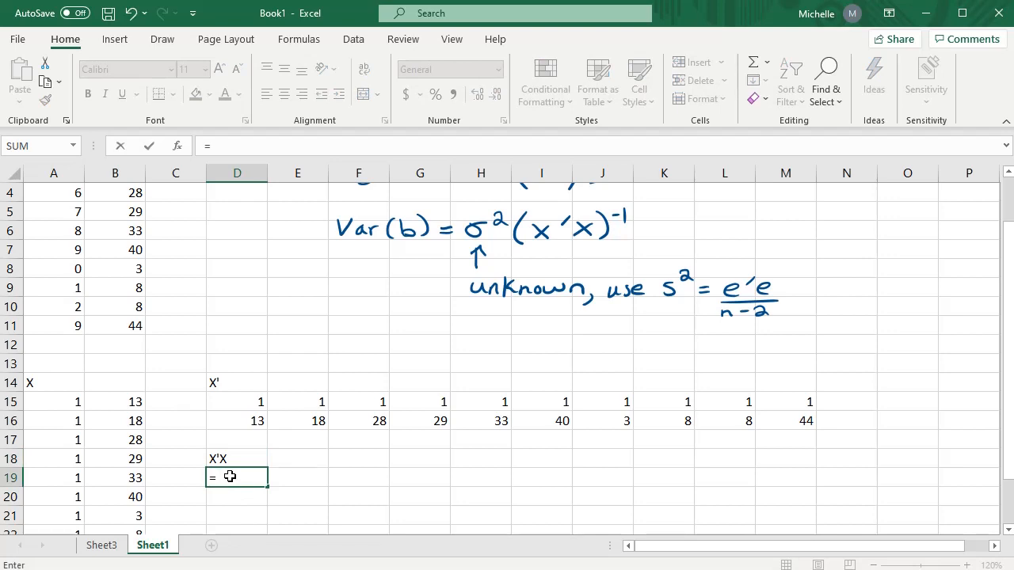
type("mm")
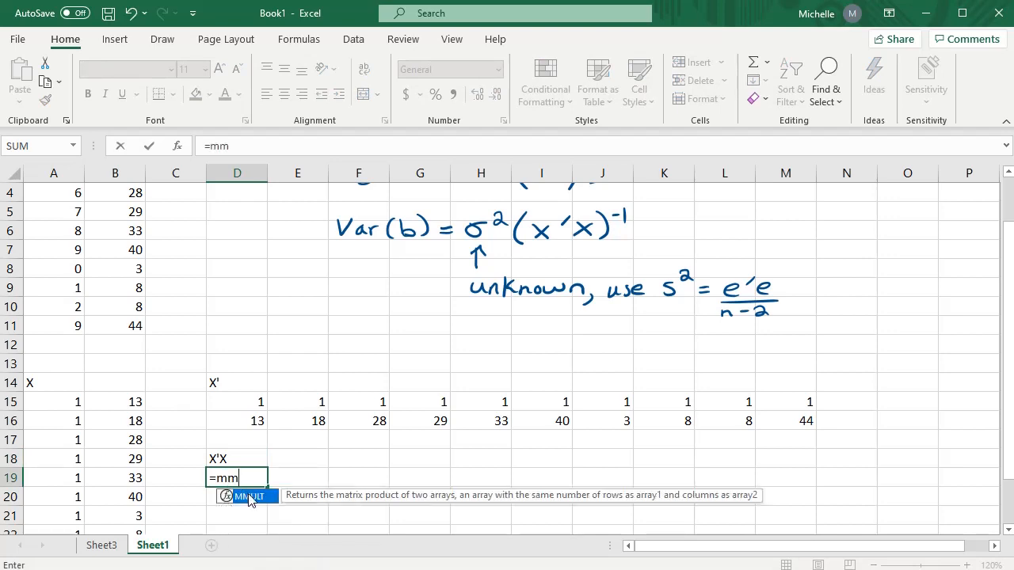
double_click(250, 496)
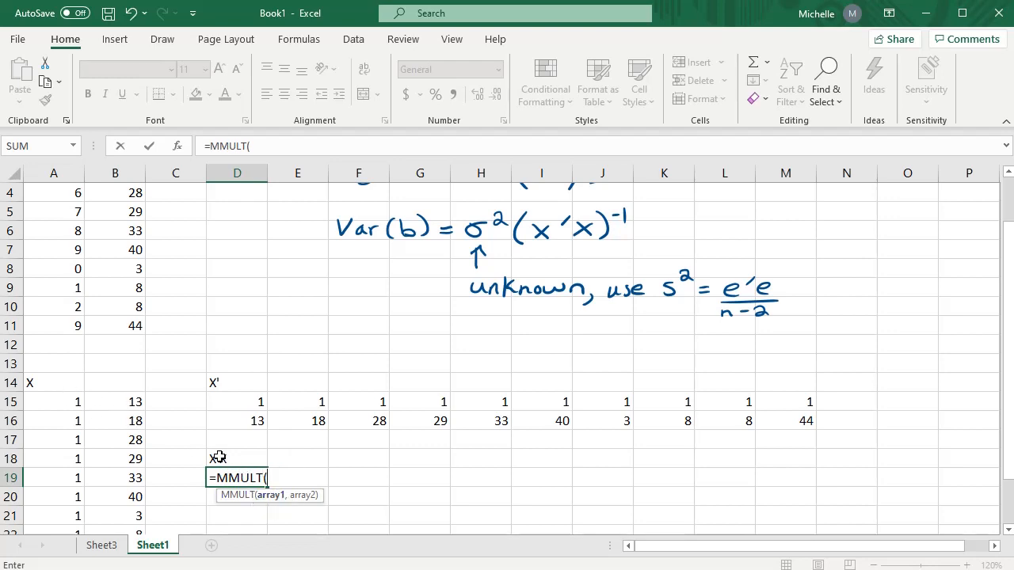
left_click_drag(236, 399, 784, 419)
type(",")
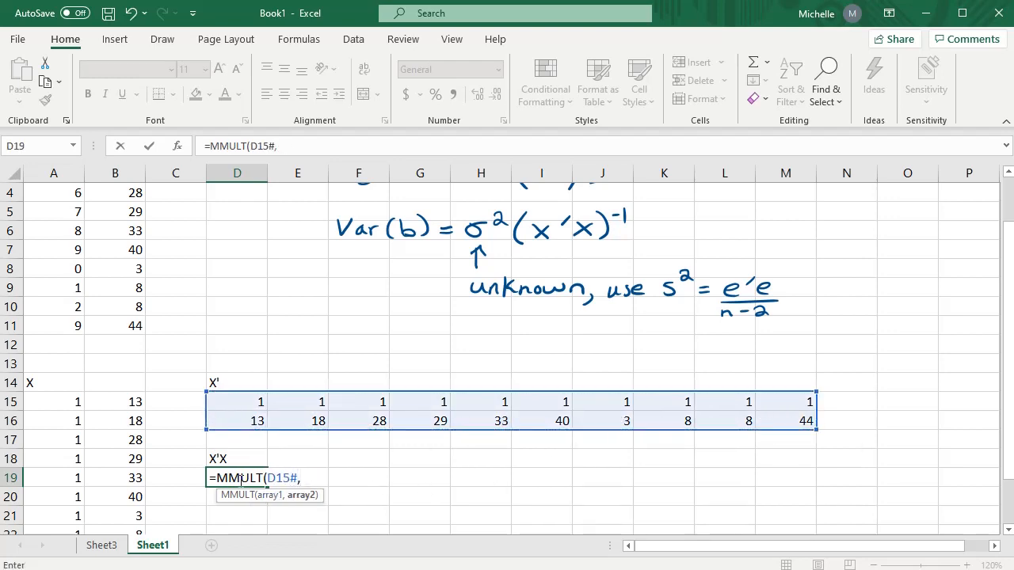
left_click_drag(79, 402, 136, 486)
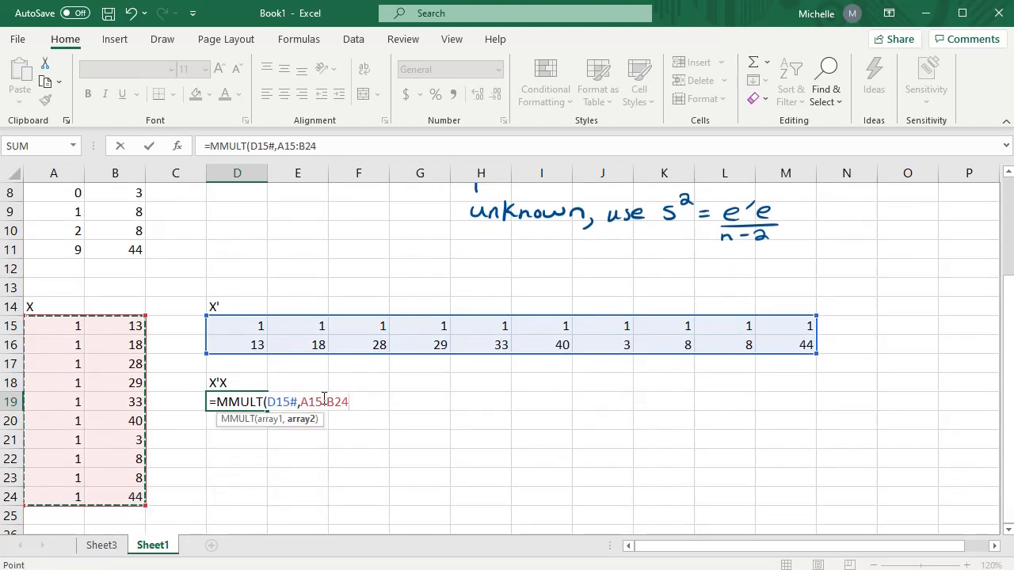
type(")")
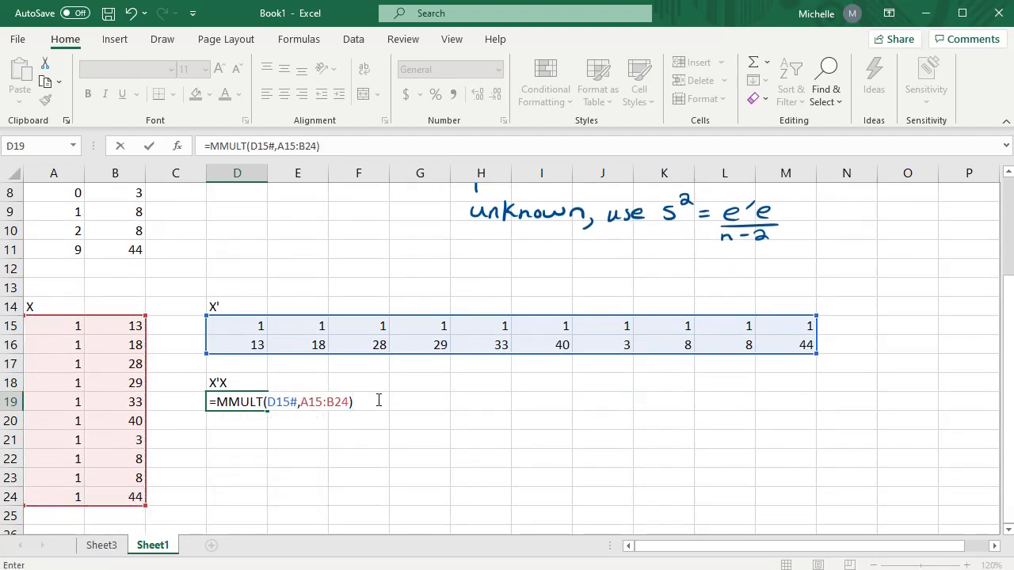
key("Return")
left_click(413, 418)
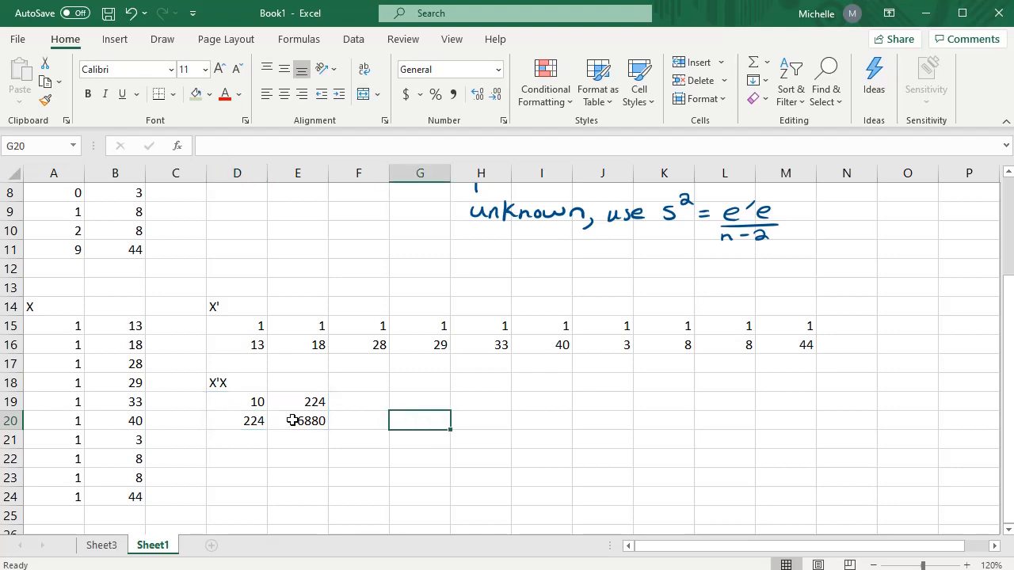
left_click(228, 407)
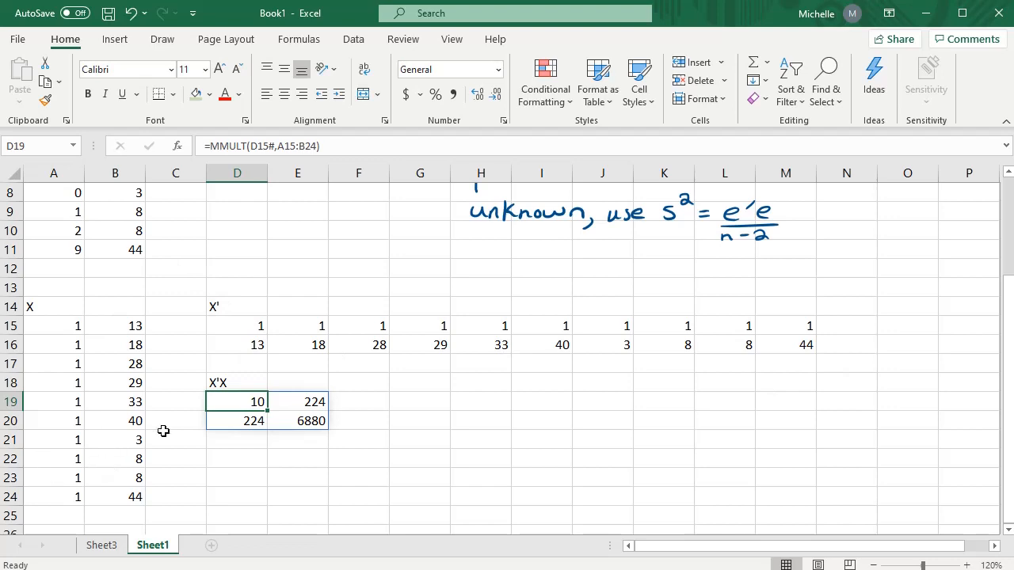
Label cell D22 "(X'X)^(-1)" beneath the X'X matrix
left_click(233, 457)
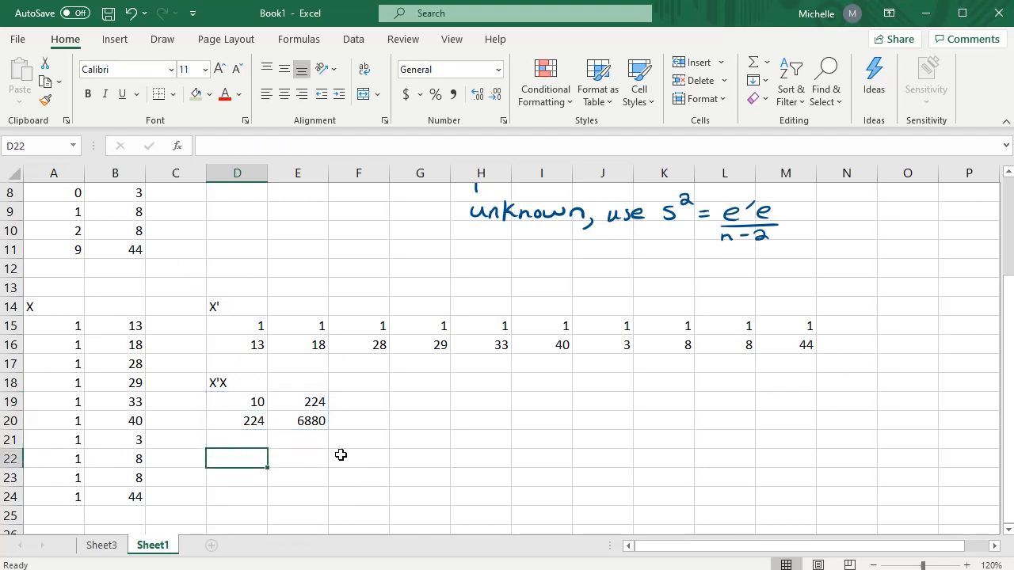
type("(X'X)^(-1")
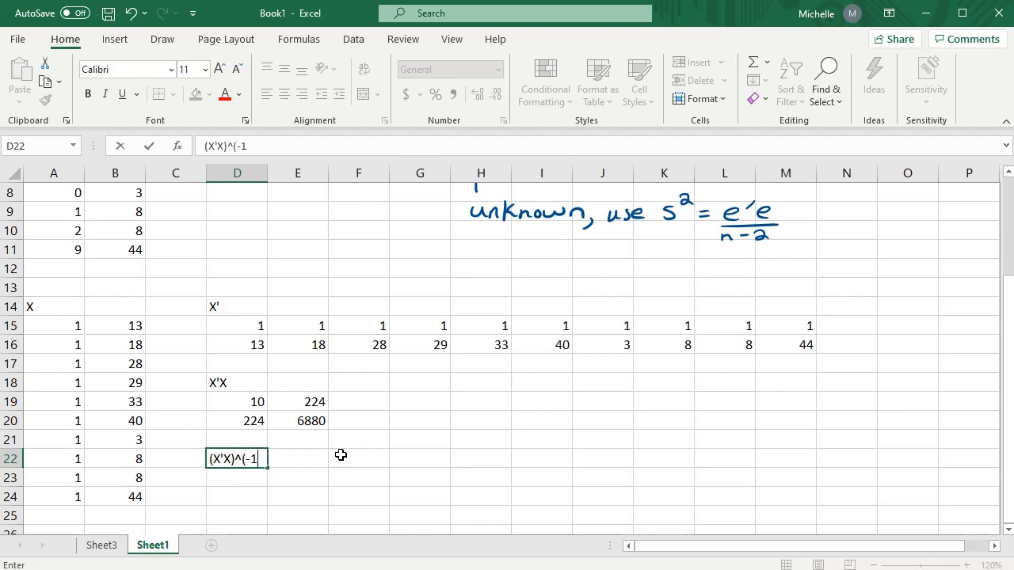
type(")")
key("Return")
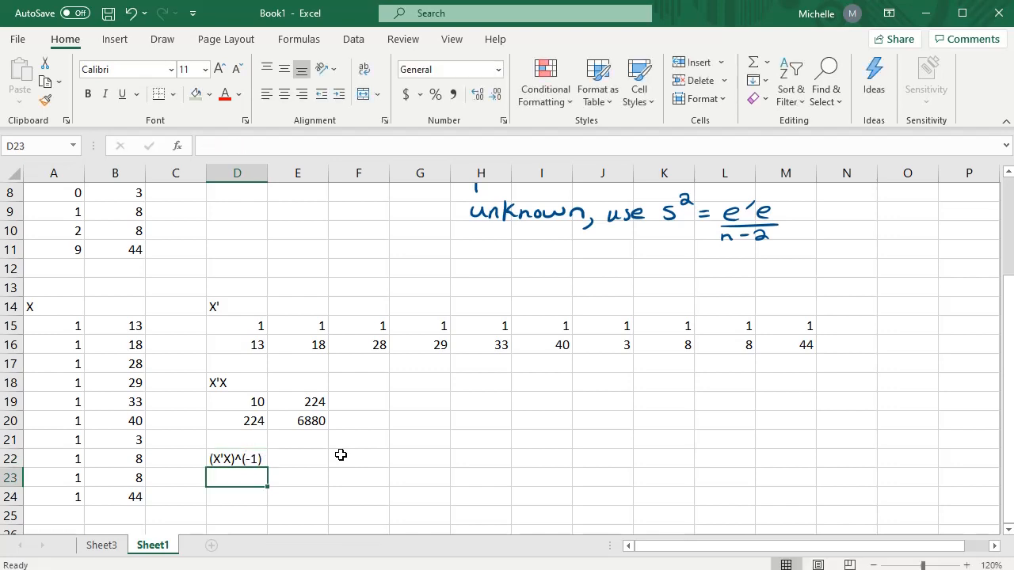
Invert the X'X matrix with =MINVERSE(D19#) in cell D23 and inspect the resulting array
type("=m")
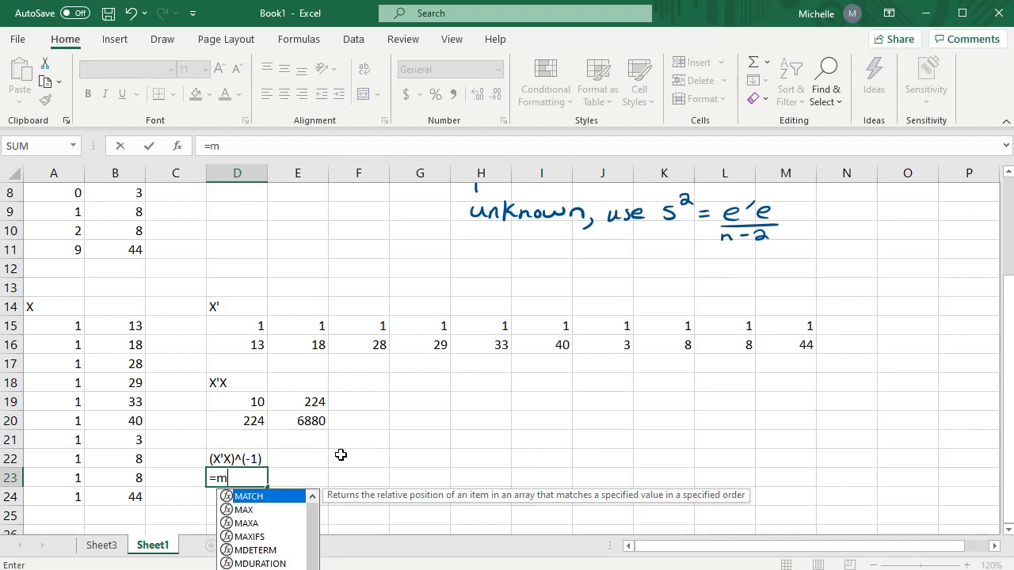
type("inv")
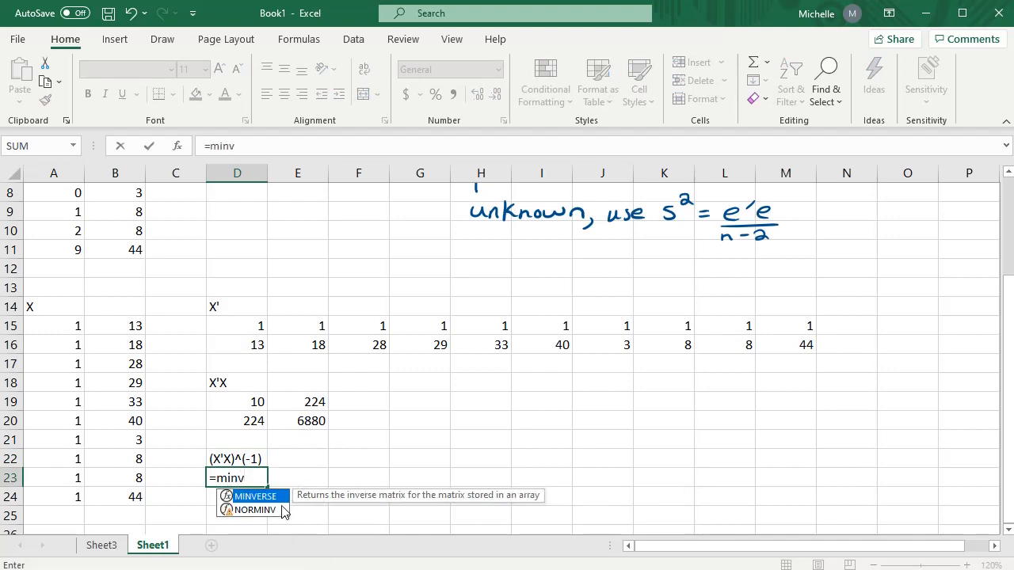
double_click(275, 499)
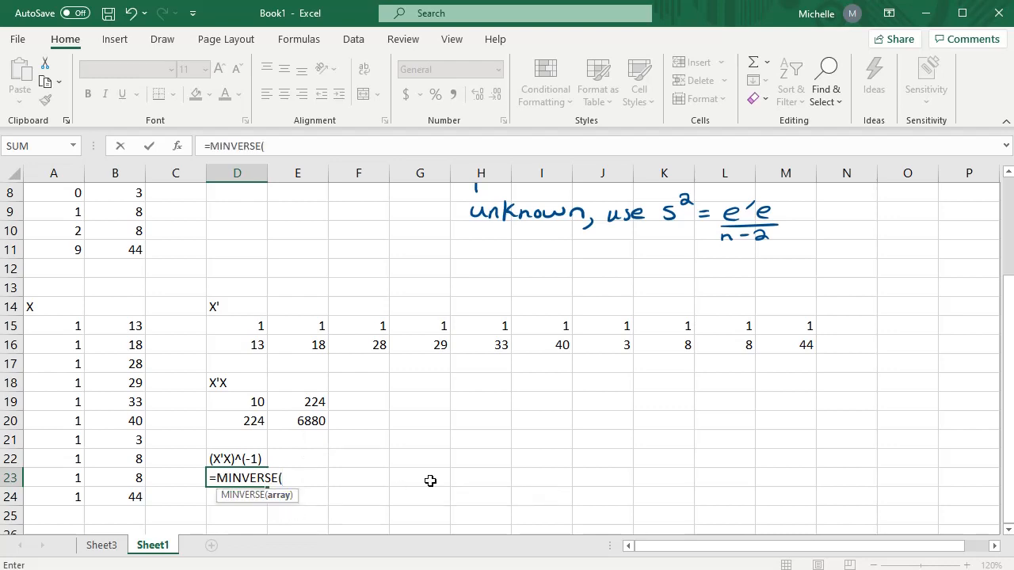
left_click(248, 402)
left_click_drag(248, 402, 325, 419)
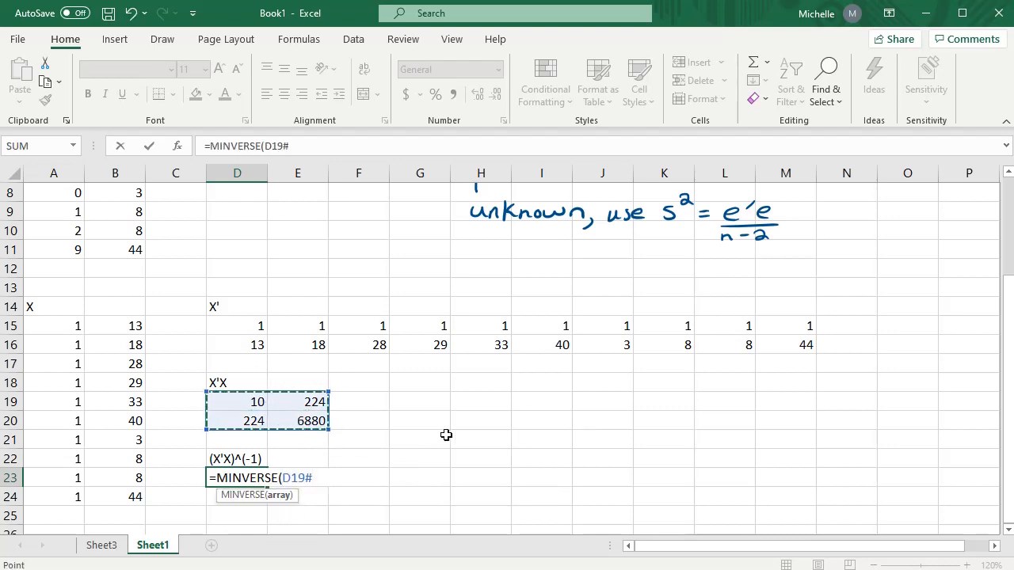
key("Return")
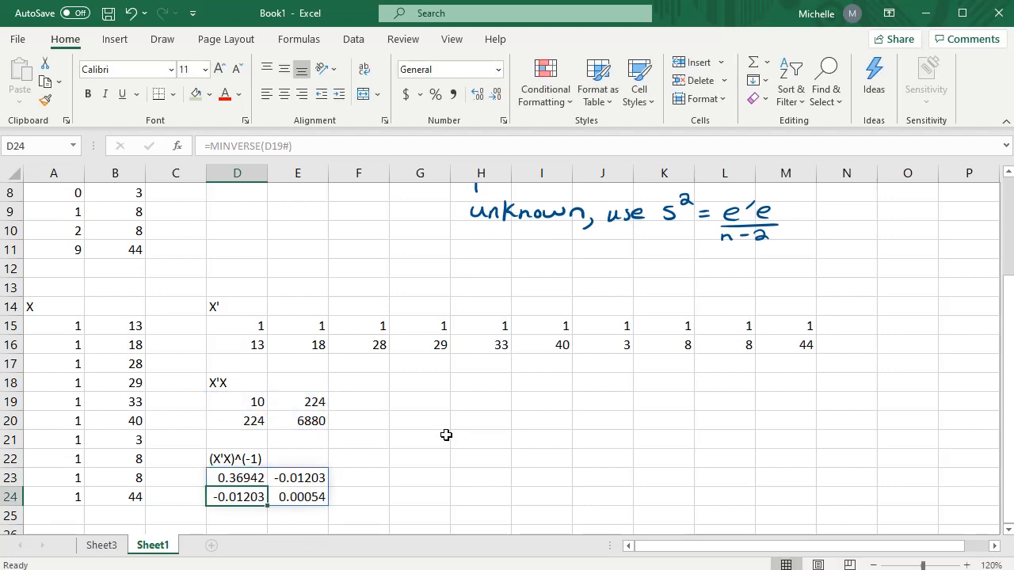
left_click(396, 429)
left_click(262, 478)
left_click(306, 495)
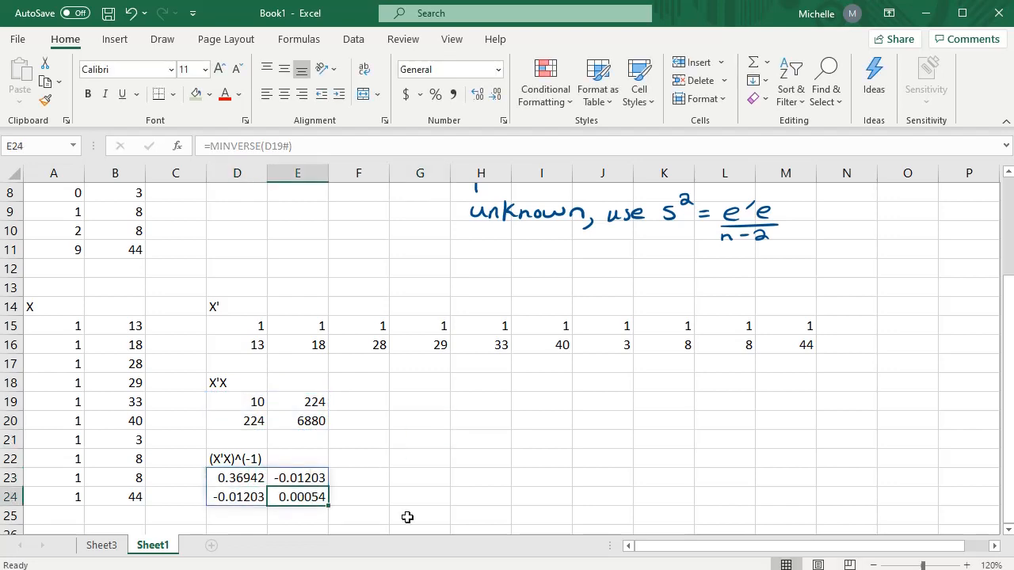
left_click_drag(235, 480, 283, 500)
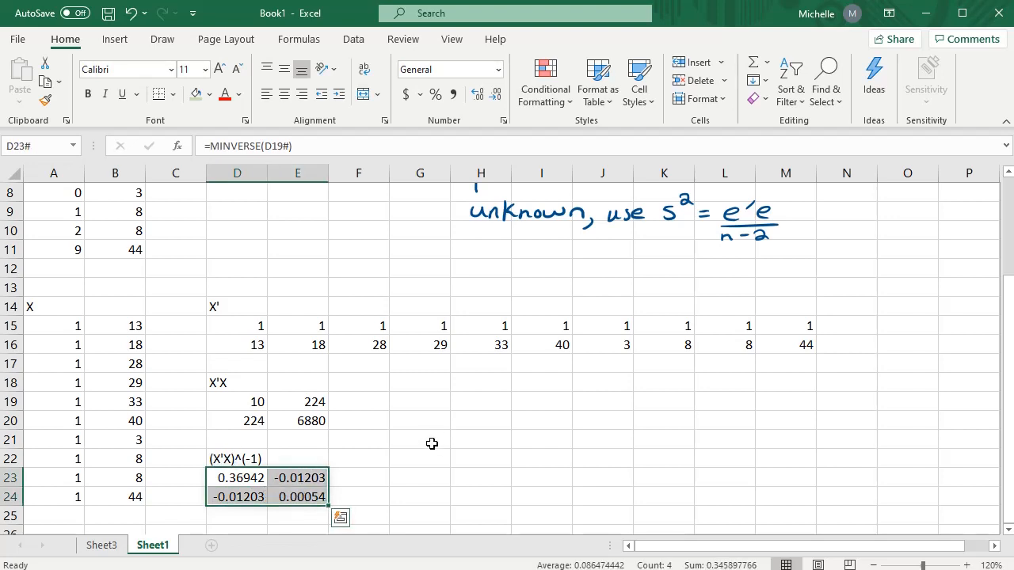
left_click(430, 442)
Check the formula for b and label cell D26 "X'y" beneath the inverse matrix
scroll(455, 469, "up", 3)
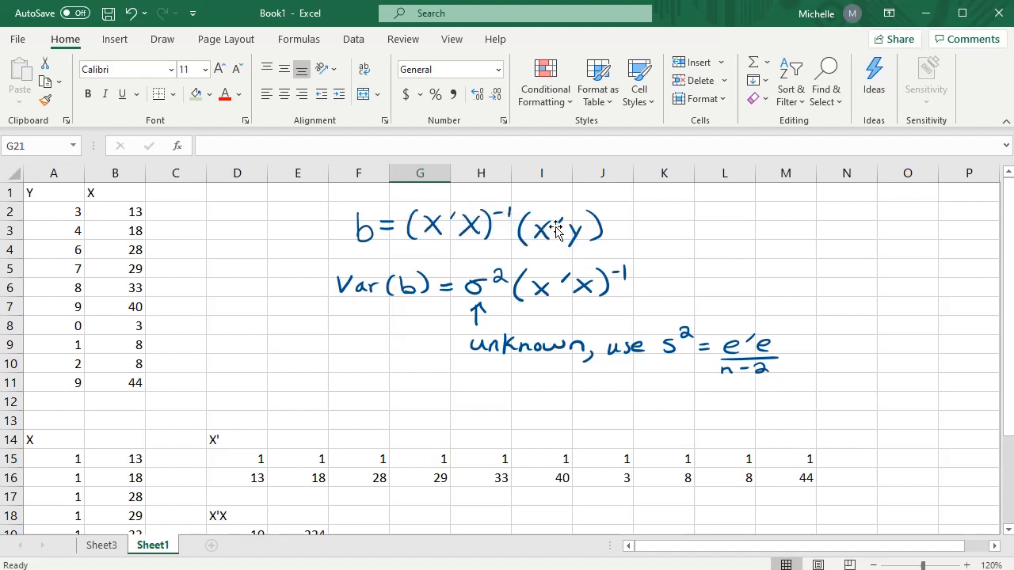
scroll(371, 451, "down", 3)
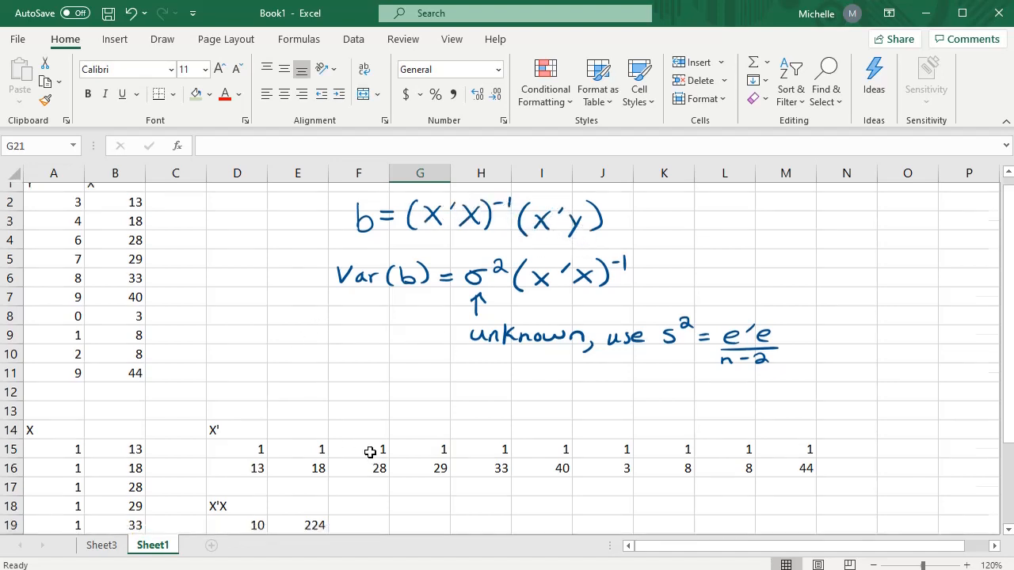
left_click(221, 495)
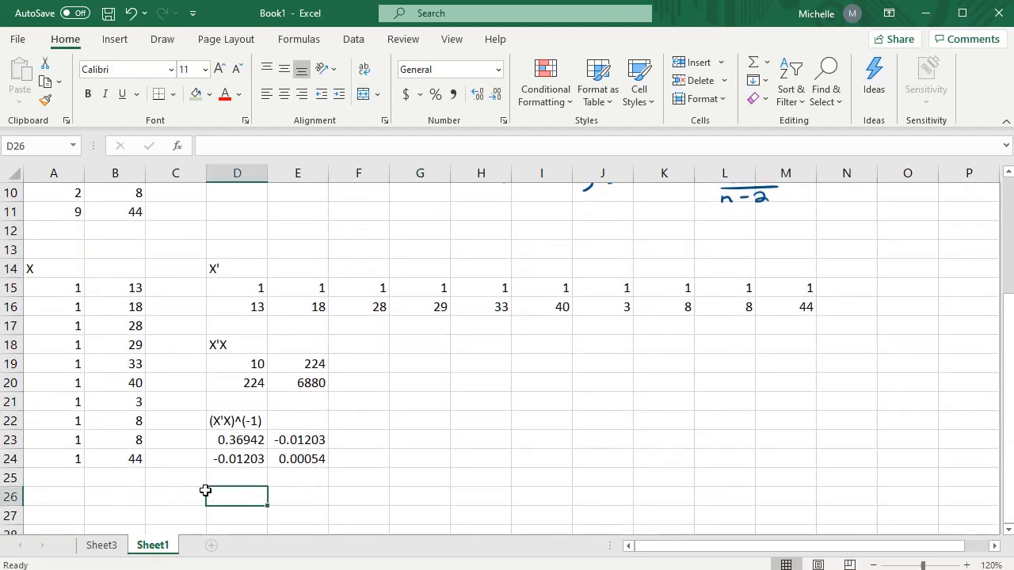
type("X")
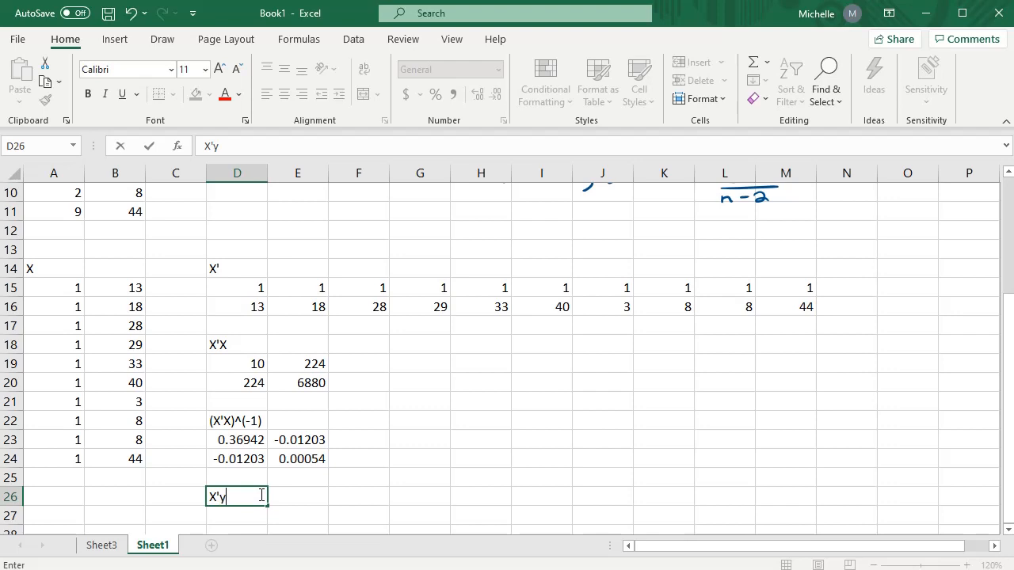
type("'y")
key("Return")
Multiply X' by the Y values with =MMULT(D15#,A2:A11) in cell D27 and inspect the resulting array
type("=")
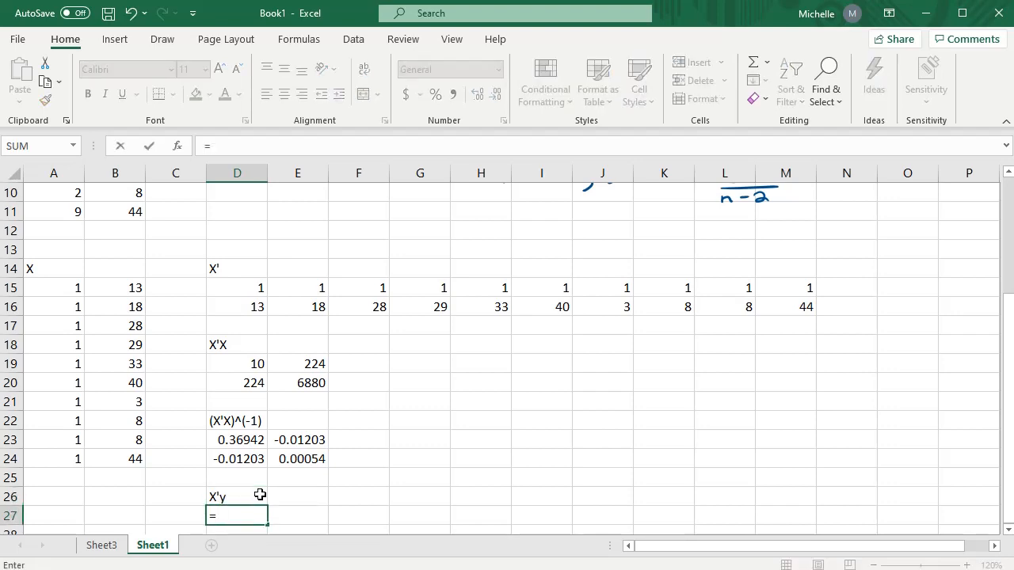
type("mu")
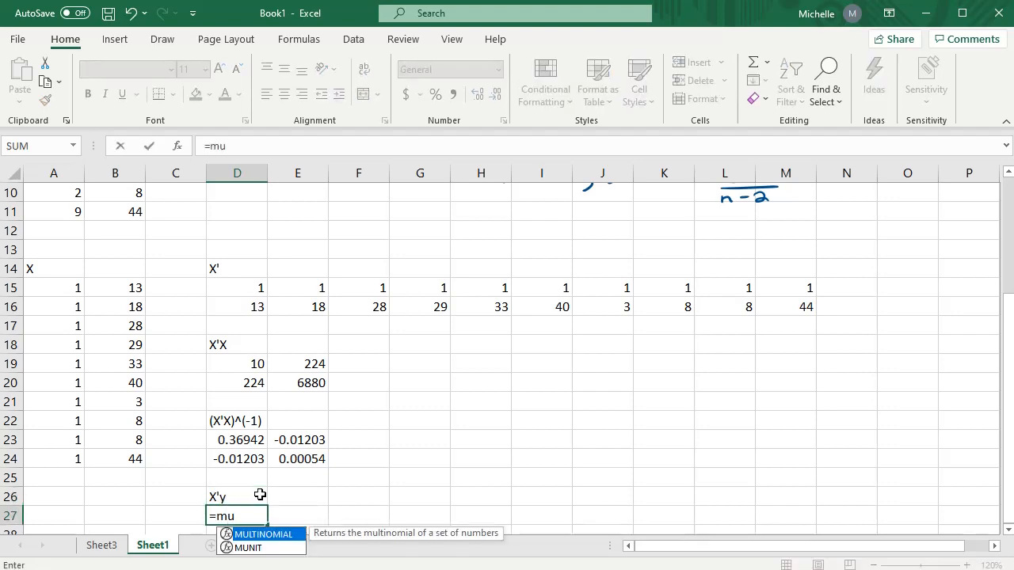
key("BackSpace")
type("m")
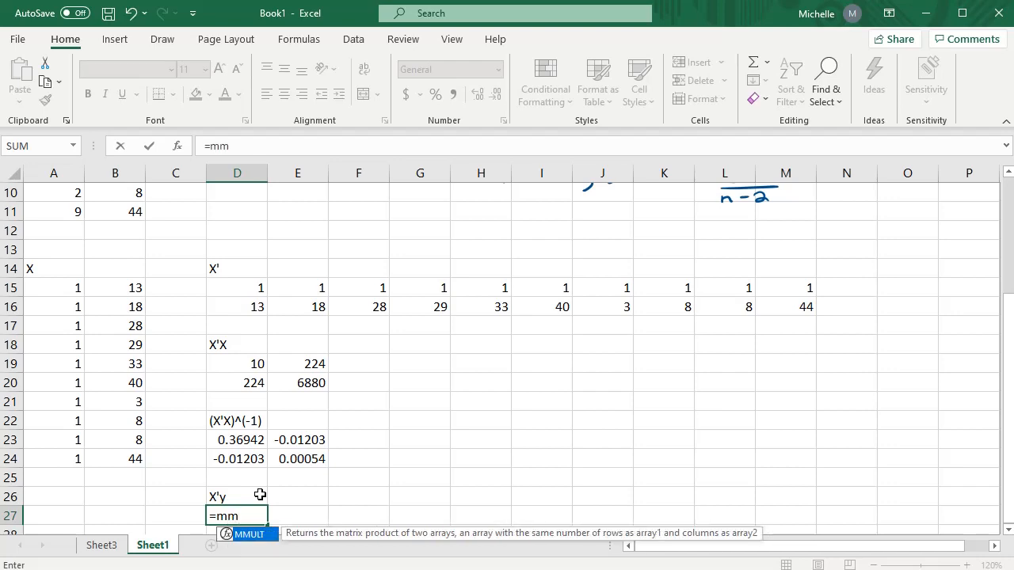
key("Tab")
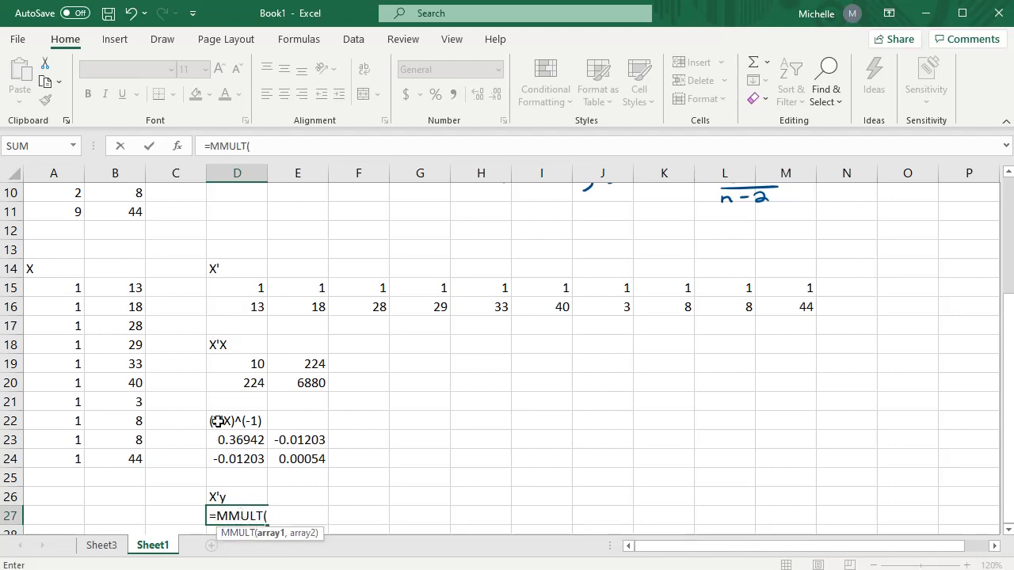
left_click_drag(252, 286, 784, 306)
type(",")
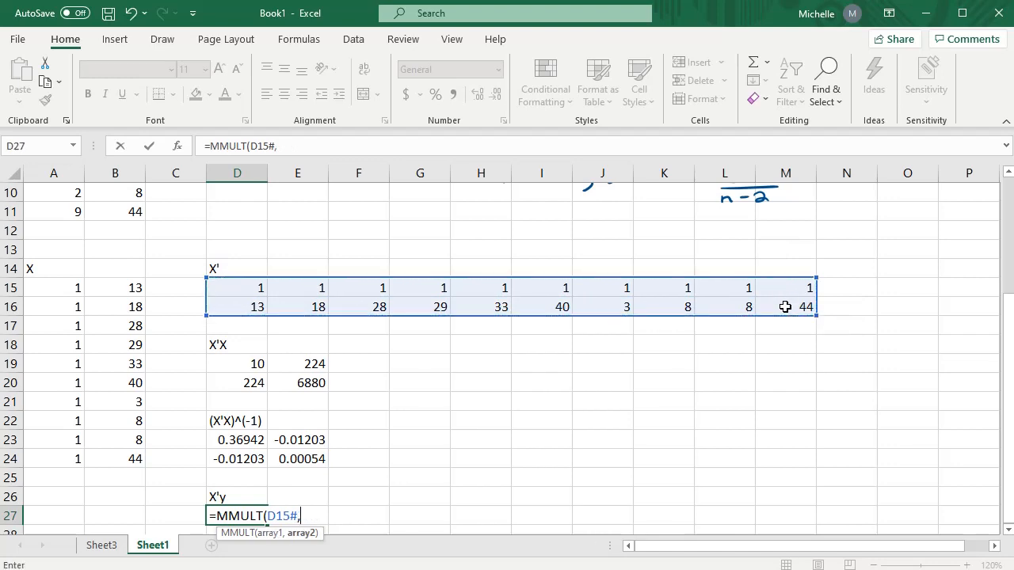
scroll(179, 350, "up", 3)
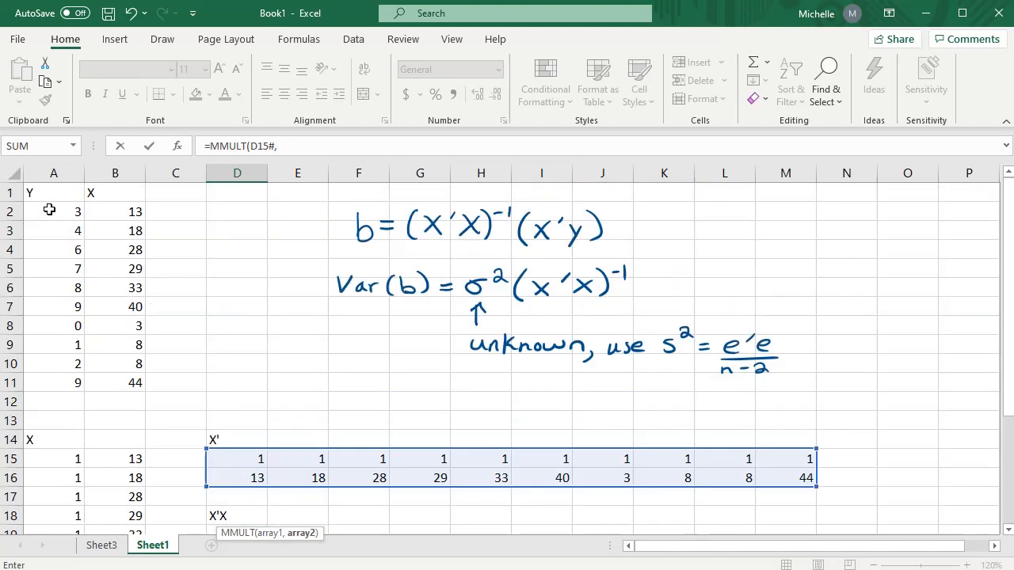
left_click_drag(49, 209, 50, 383)
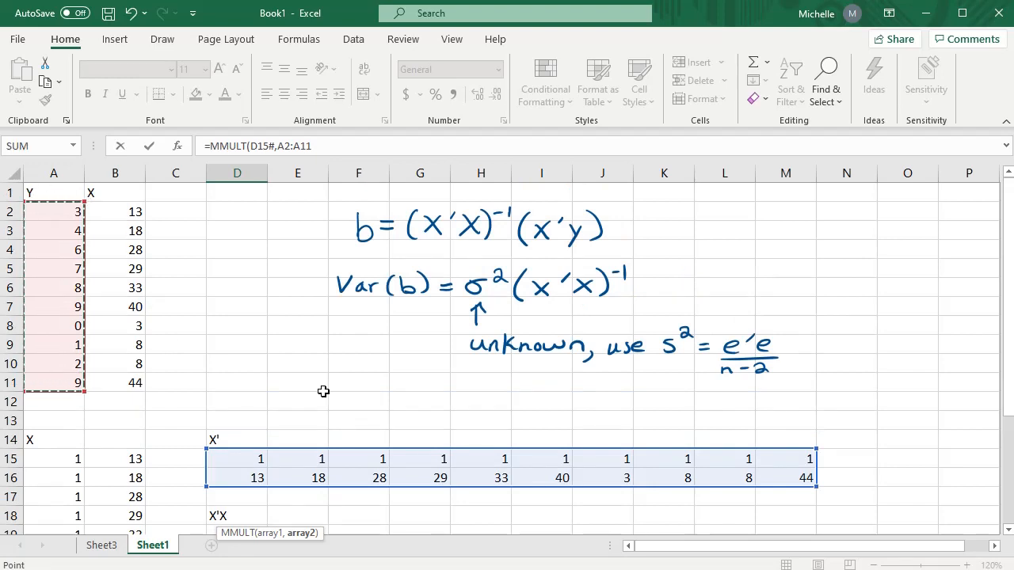
type(")")
scroll(341, 301, "down", 5)
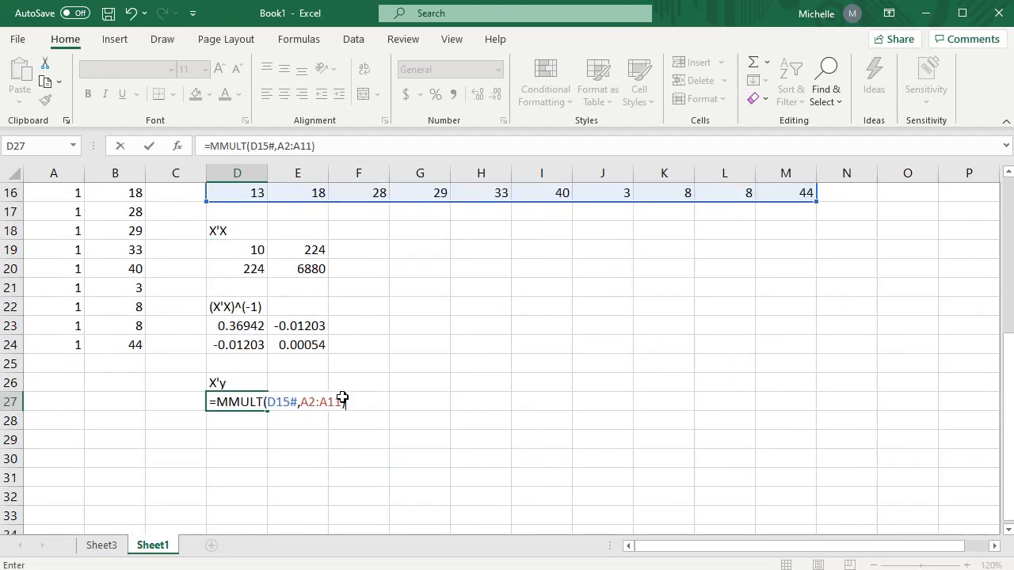
key("Return")
left_click(283, 430)
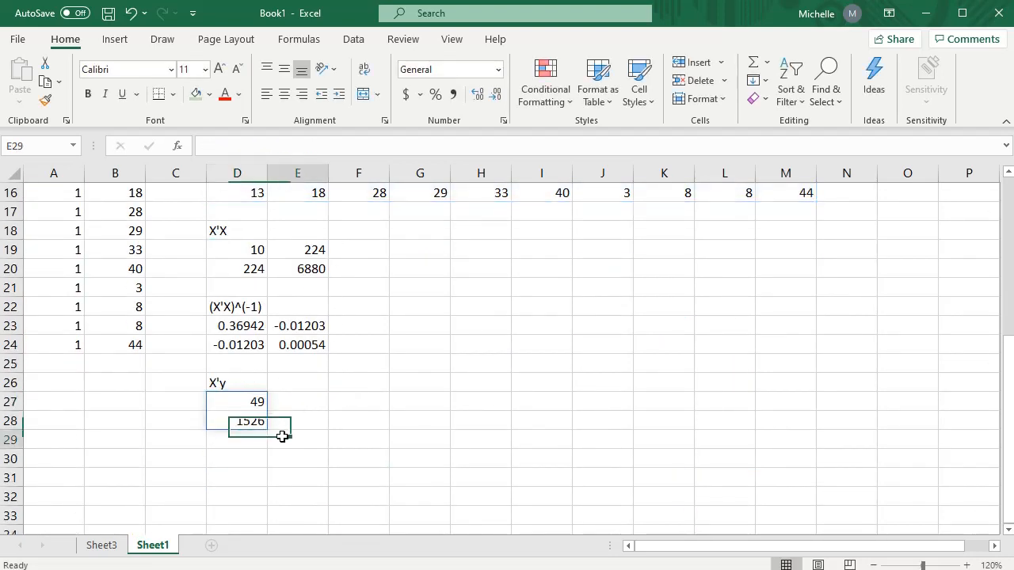
left_click(243, 395)
left_click(252, 422)
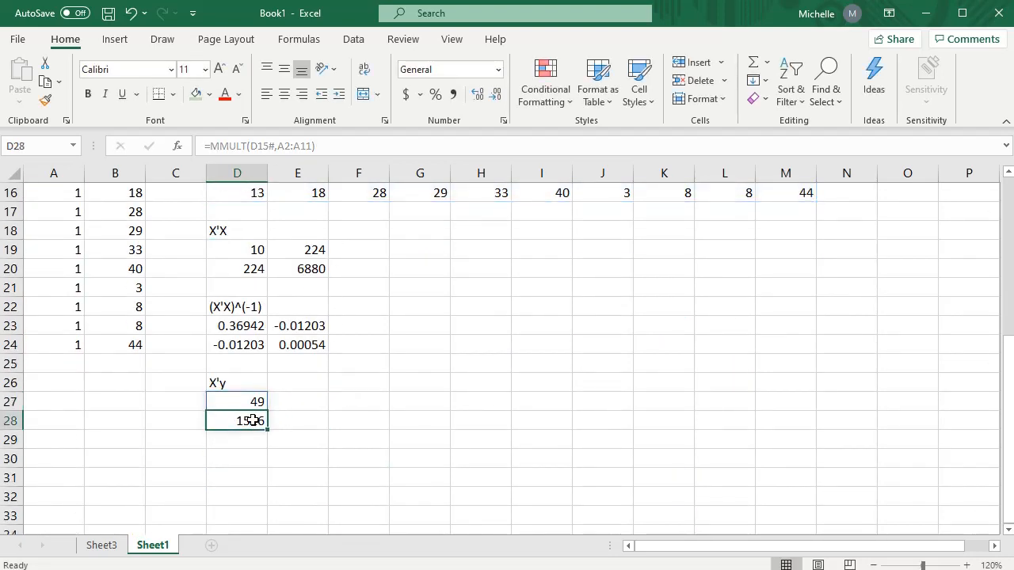
Review the formula for b and label cell G22 "b" beside the inverse matrix
scroll(454, 380, "up", 5)
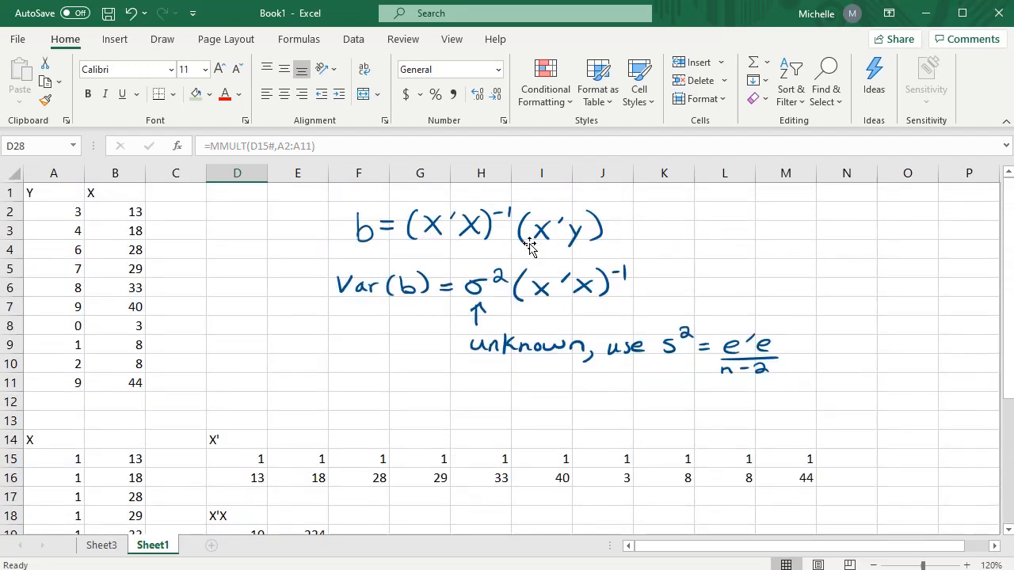
scroll(493, 283, "down", 4)
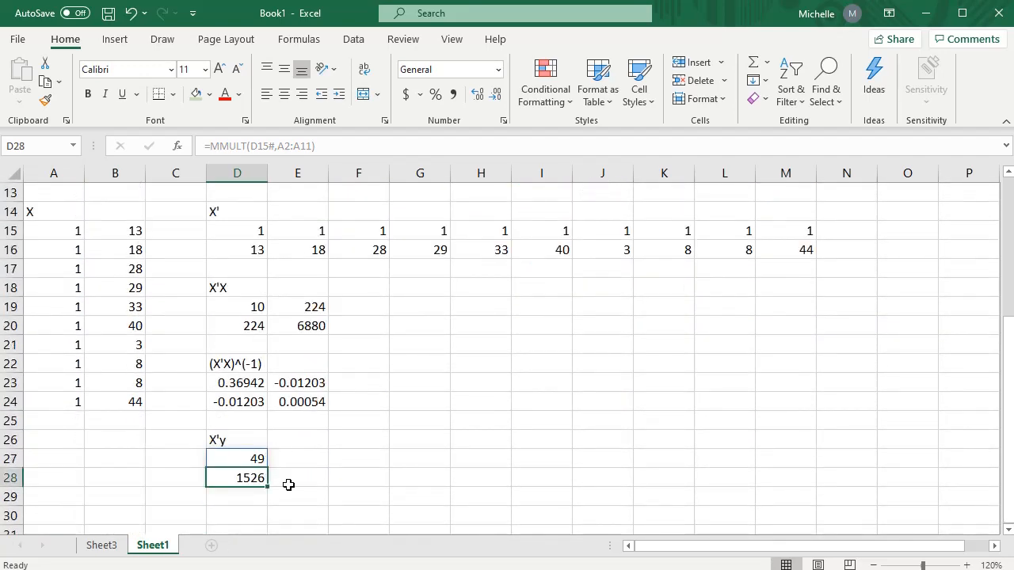
left_click(413, 361)
type("b")
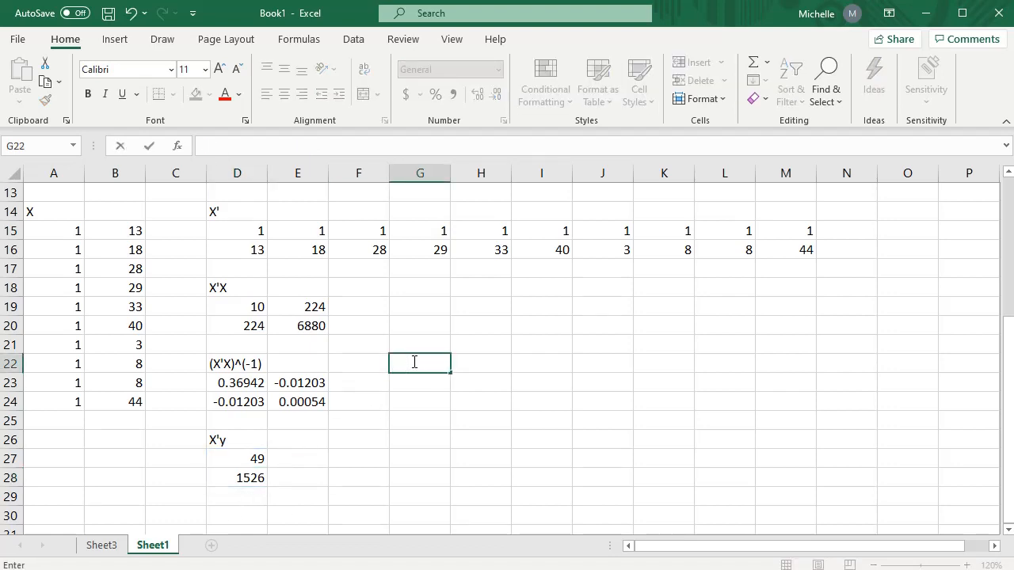
type("b")
key("Return")
Compute the coefficients in cell G23 by multiplying the inverse matrix by X'y with =MMULT(D23#,D27#)
type("=")
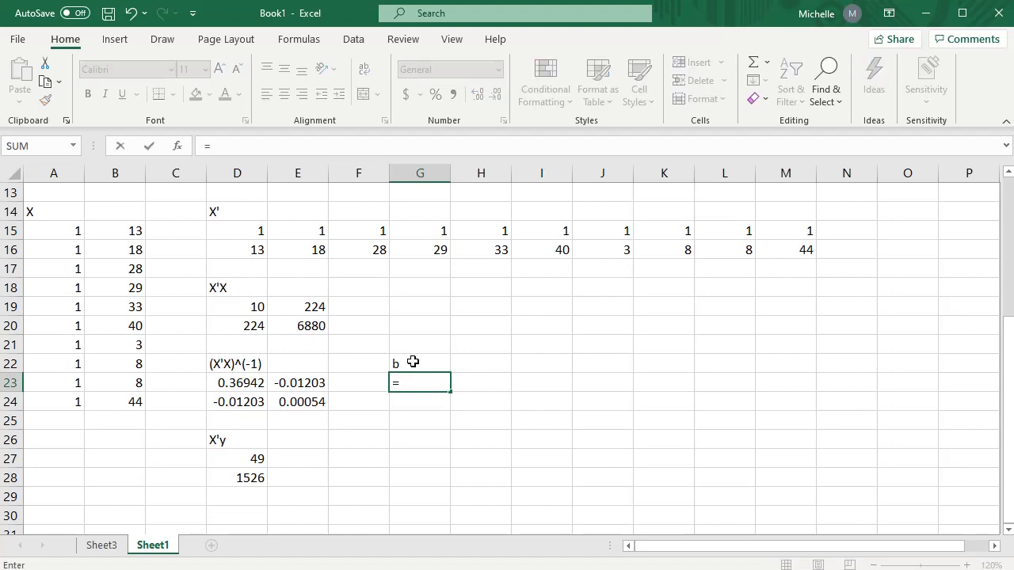
type("mul")
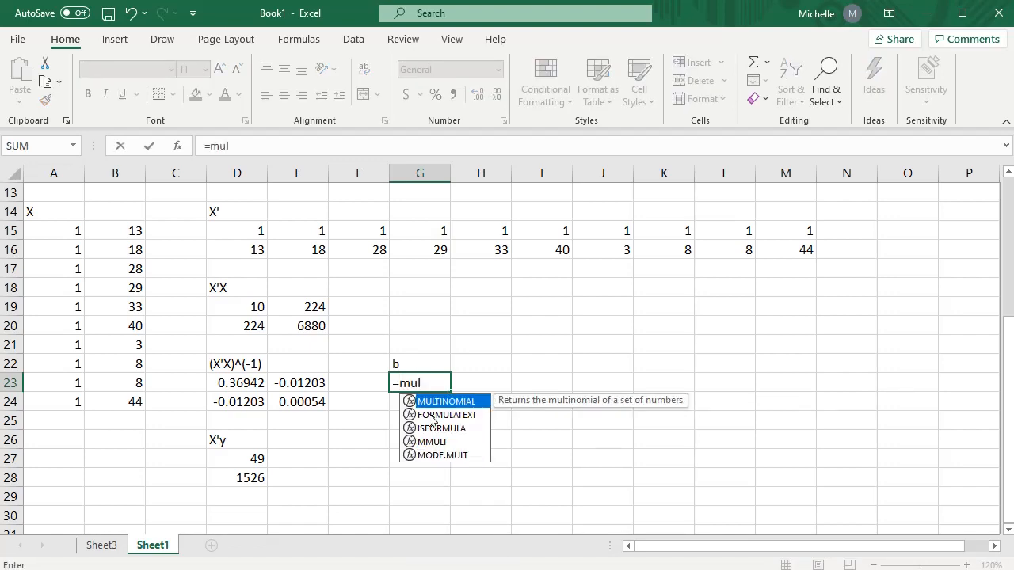
key("BackSpace")
key("BackSpace")
type("m")
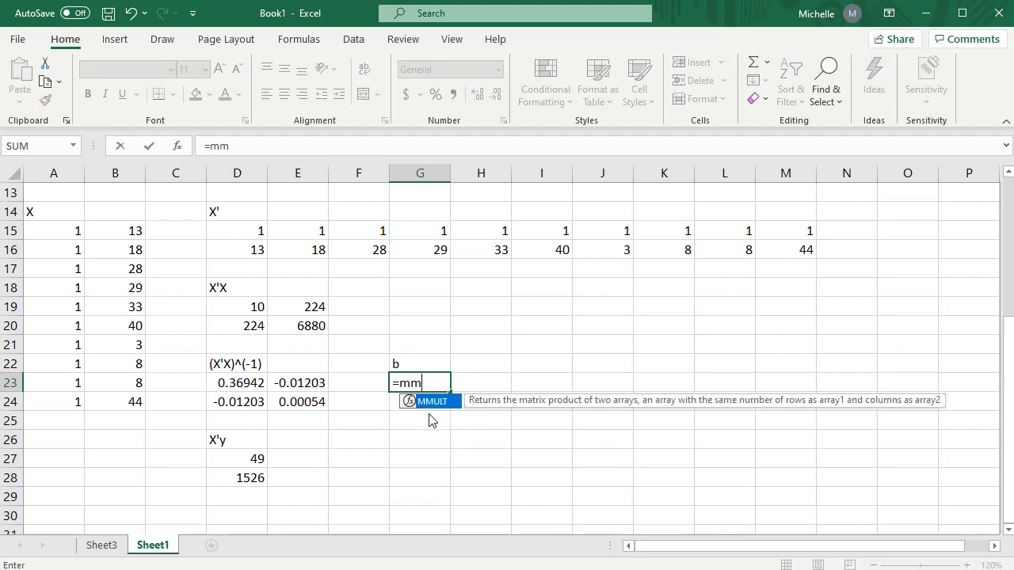
double_click(430, 402)
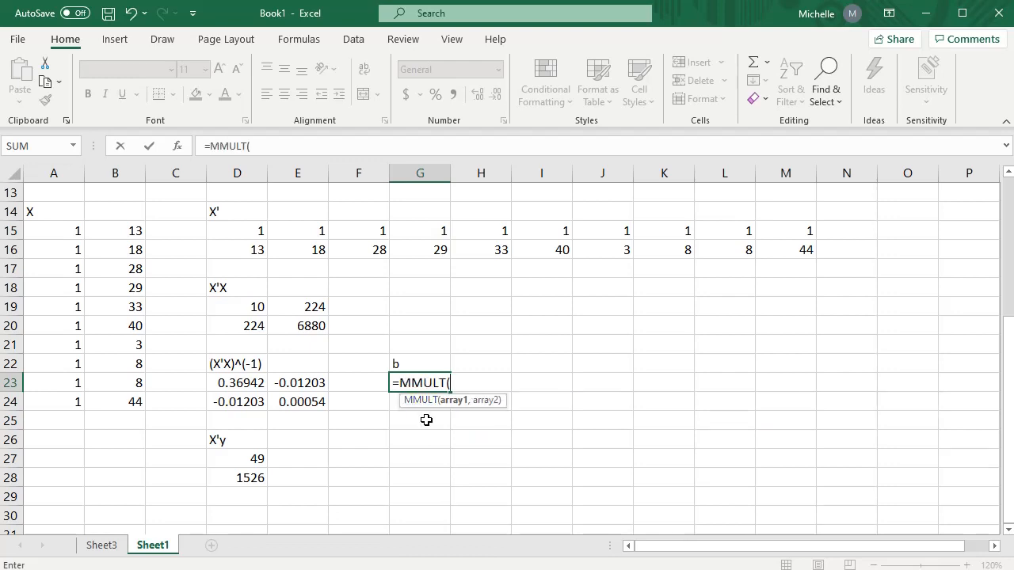
left_click_drag(237, 384, 302, 400)
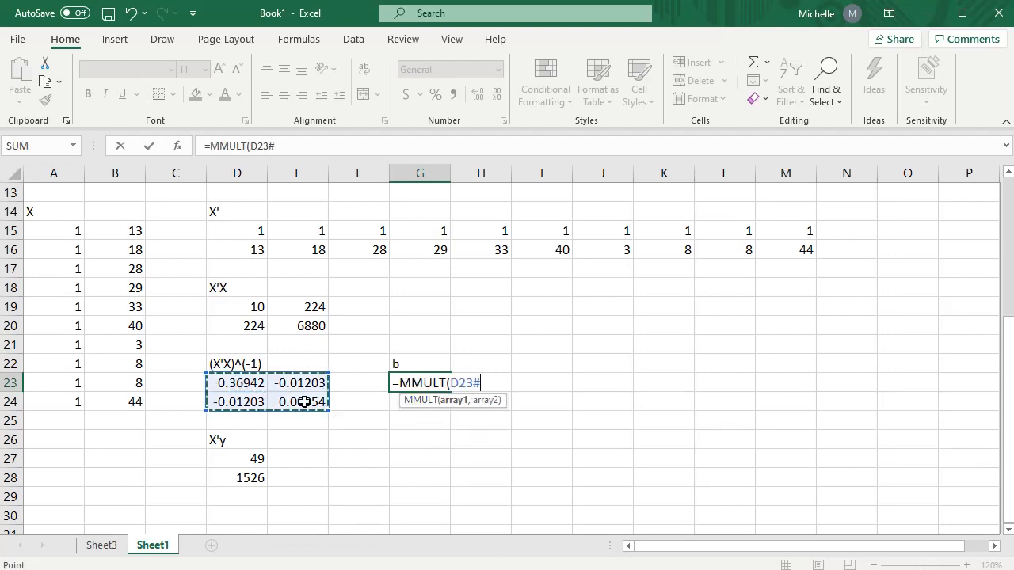
type(",")
left_click_drag(256, 456, 264, 477)
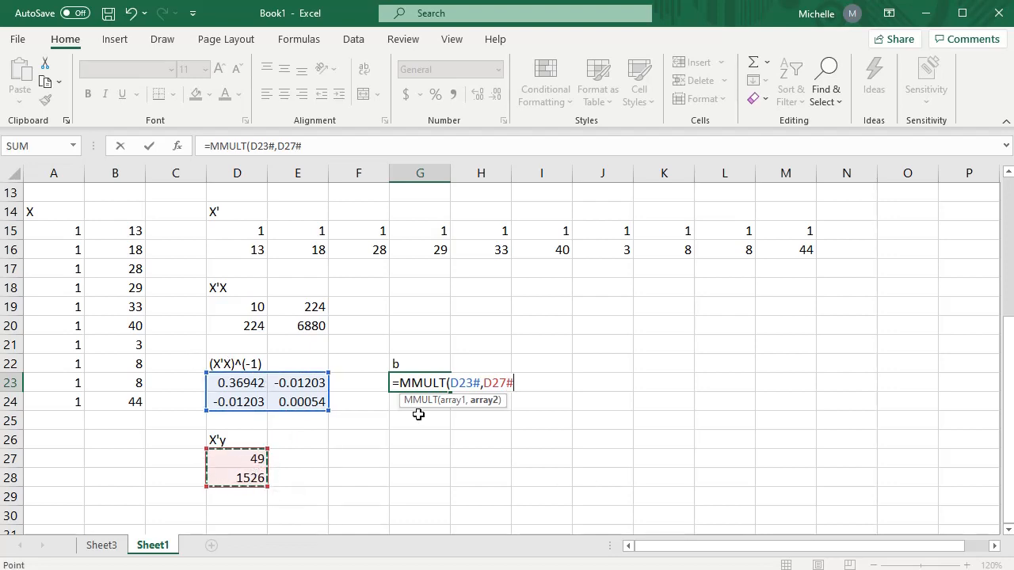
type(")")
key("Return")
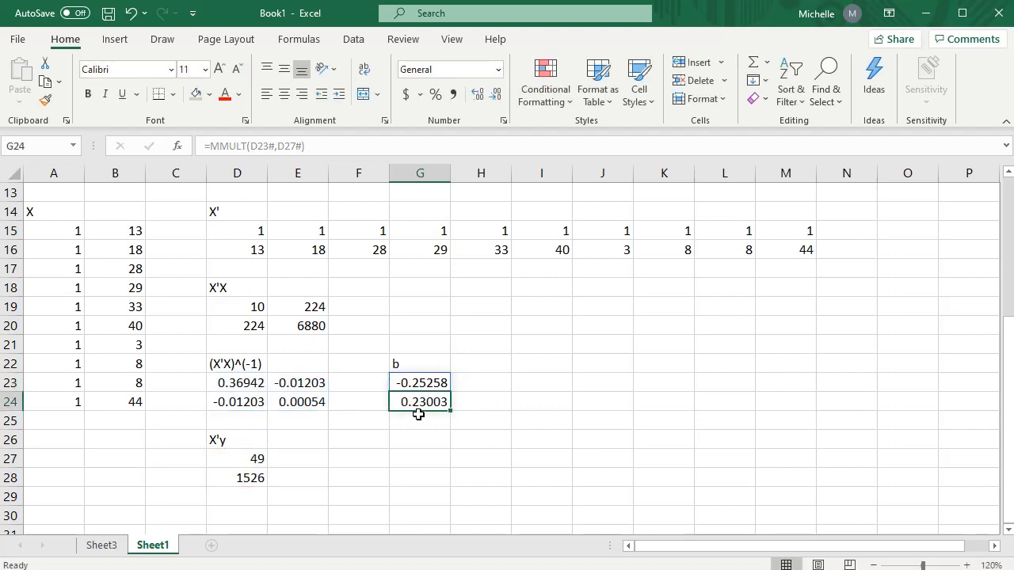
Highlight the computed b coefficients in G23:G24 with a yellow fill
left_click_drag(437, 385, 434, 399)
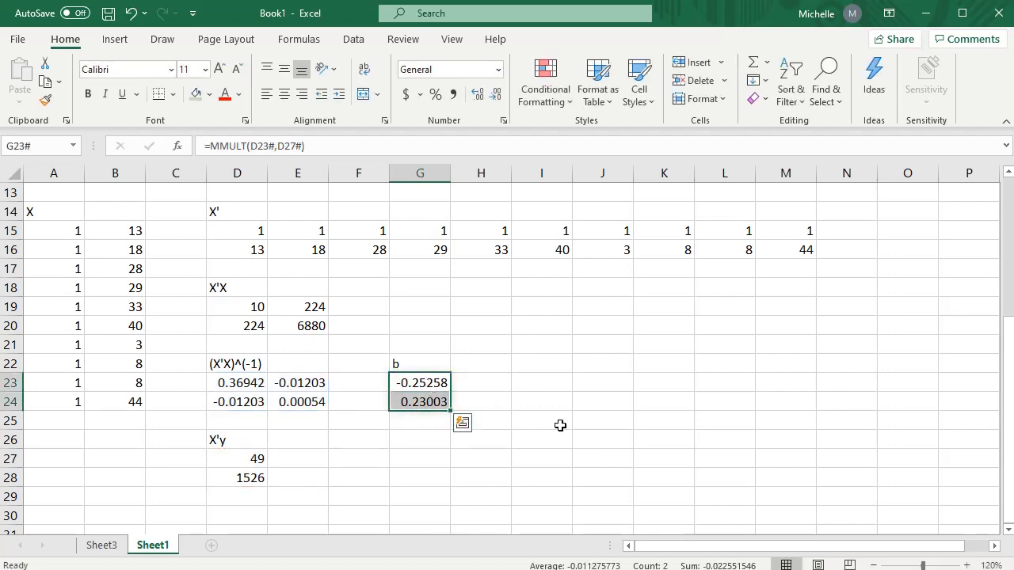
left_click(209, 95)
left_click(235, 242)
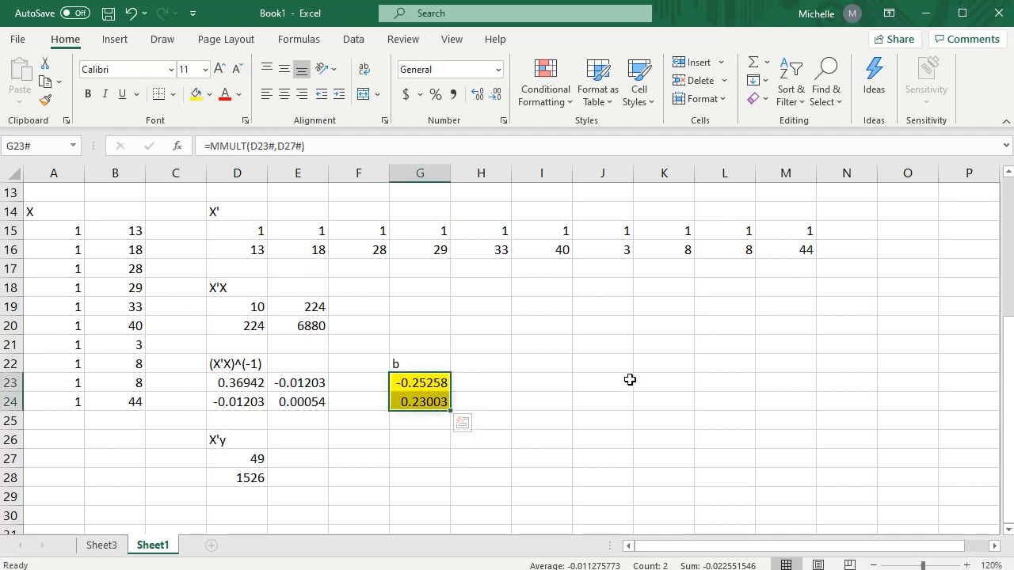
left_click(626, 380)
Compare the b coefficients on Sheet1 with the intercept and X coefficients in the regression output on Sheet3
left_click(102, 546)
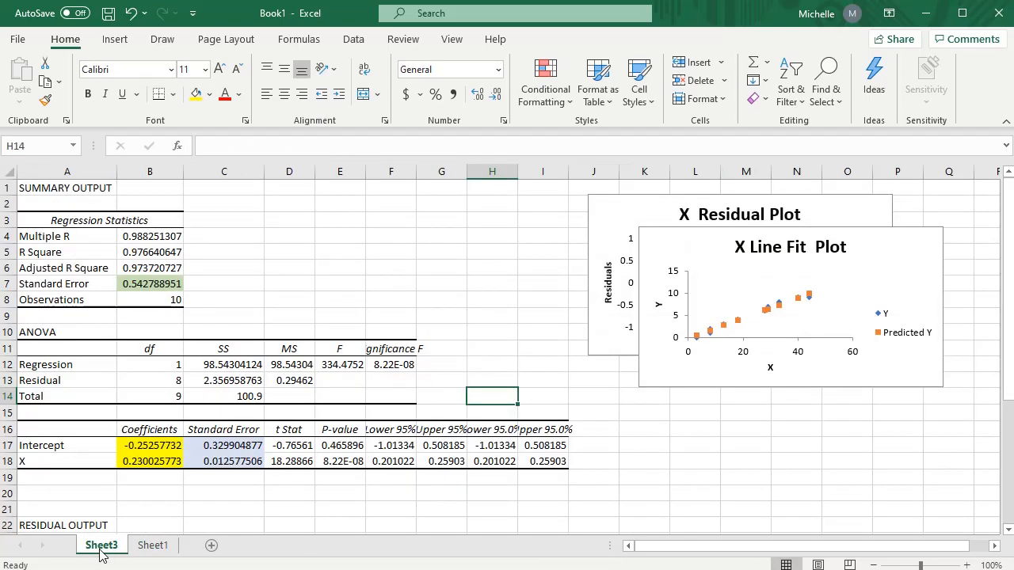
left_click_drag(152, 459, 152, 461)
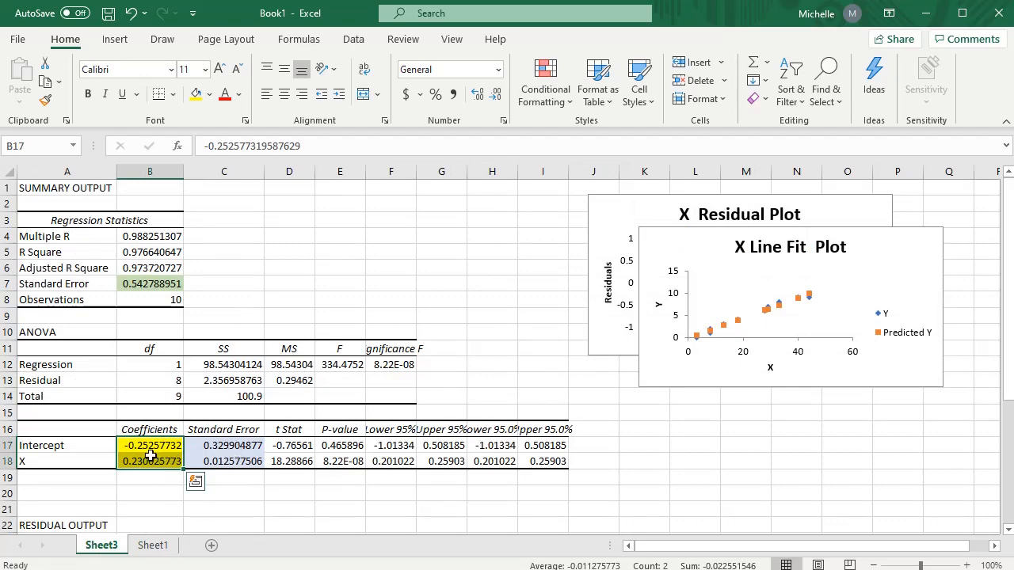
left_click(157, 546)
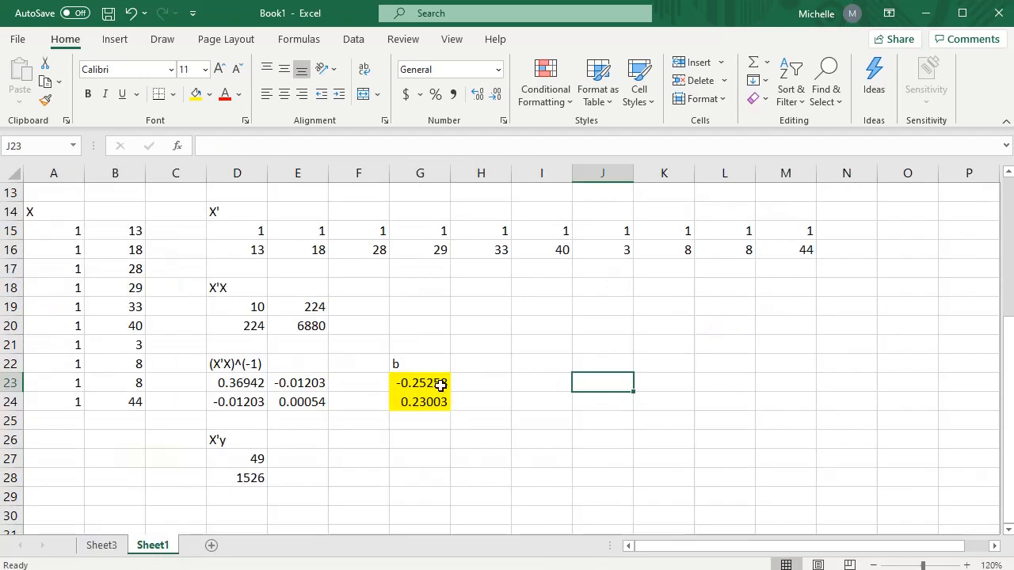
left_click_drag(443, 384, 435, 404)
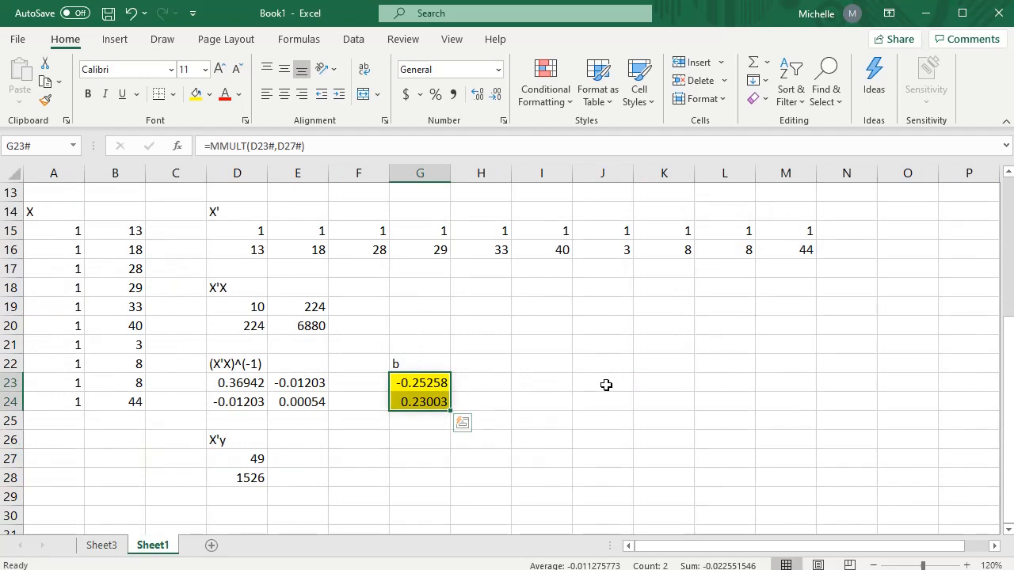
left_click(103, 546)
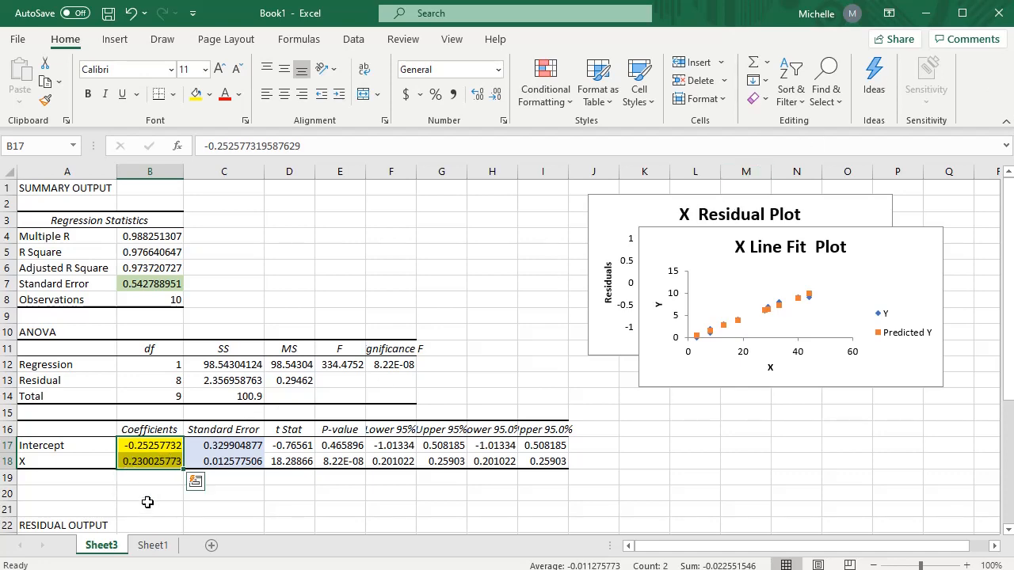
left_click(152, 545)
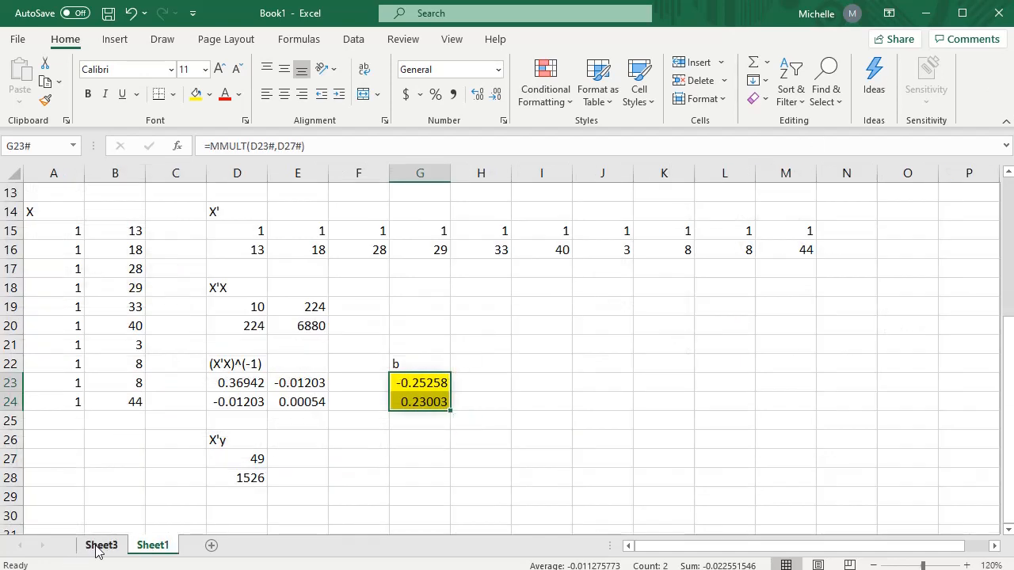
left_click(99, 546)
left_click(326, 516)
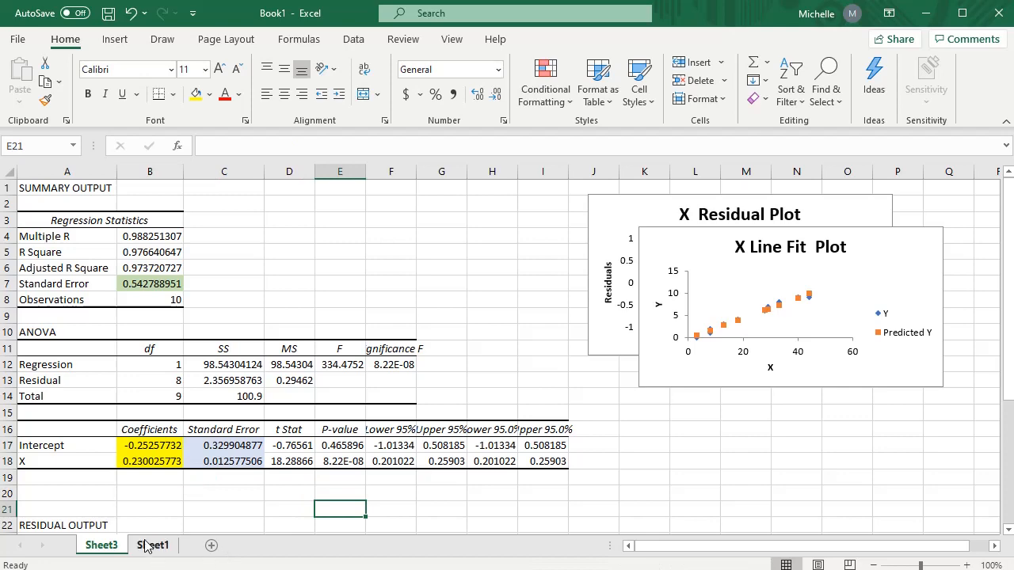
left_click(161, 449)
left_click(147, 463)
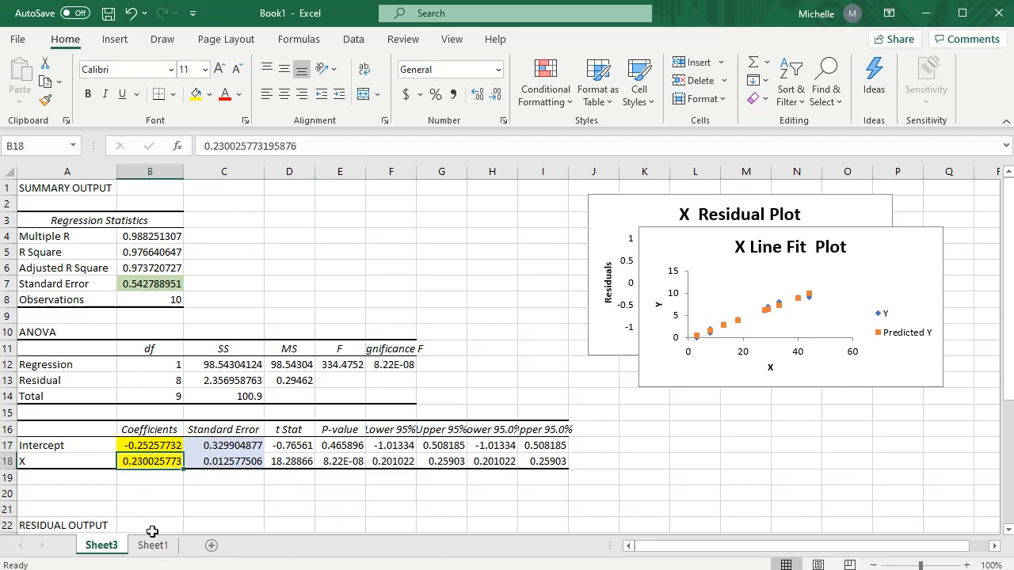
left_click(152, 548)
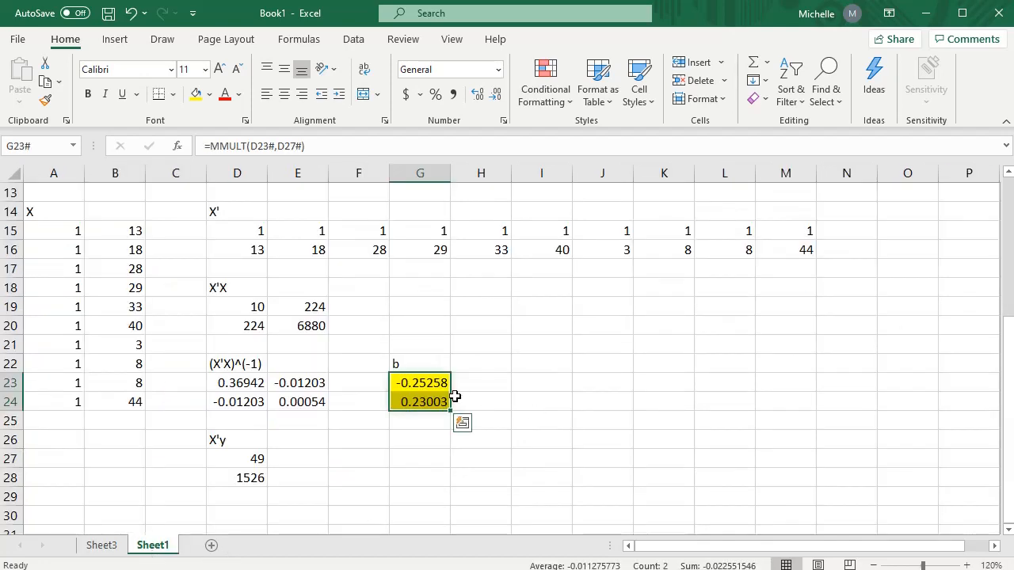
Label cell C1 "Y-hat" beside the Y and X data columns
left_click(643, 435)
scroll(644, 435, "up", 4)
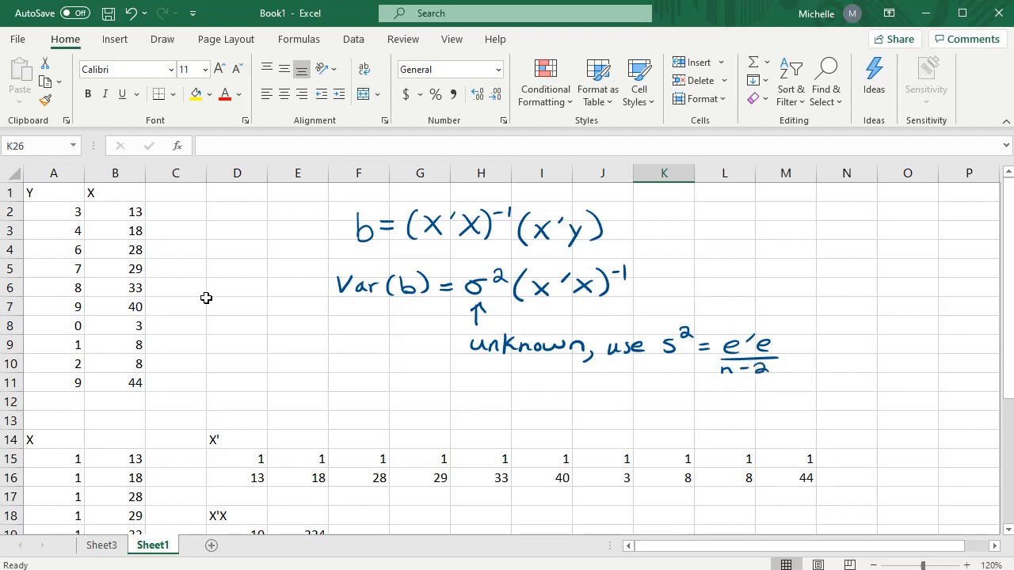
left_click(175, 194)
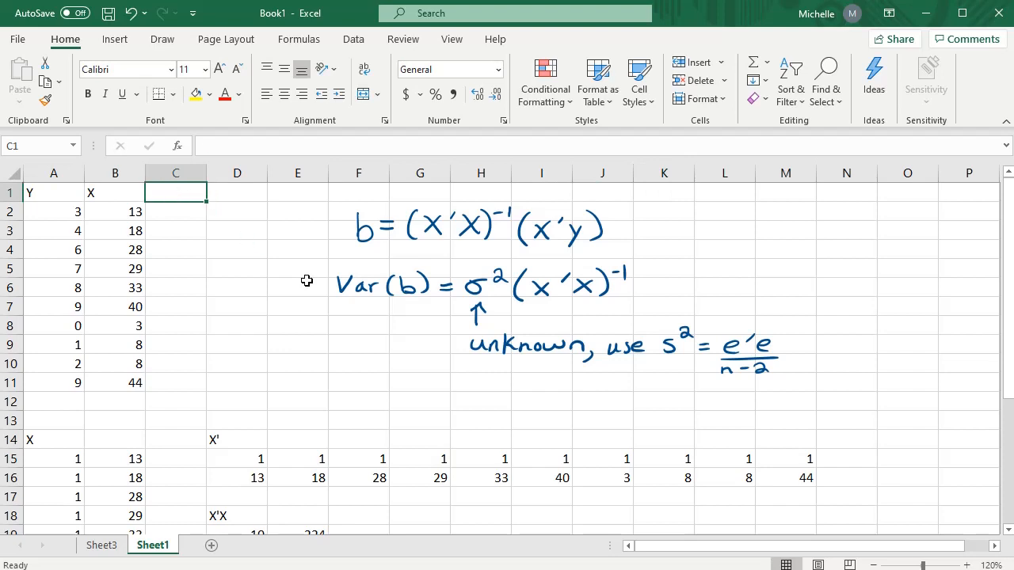
type("Y=hat")
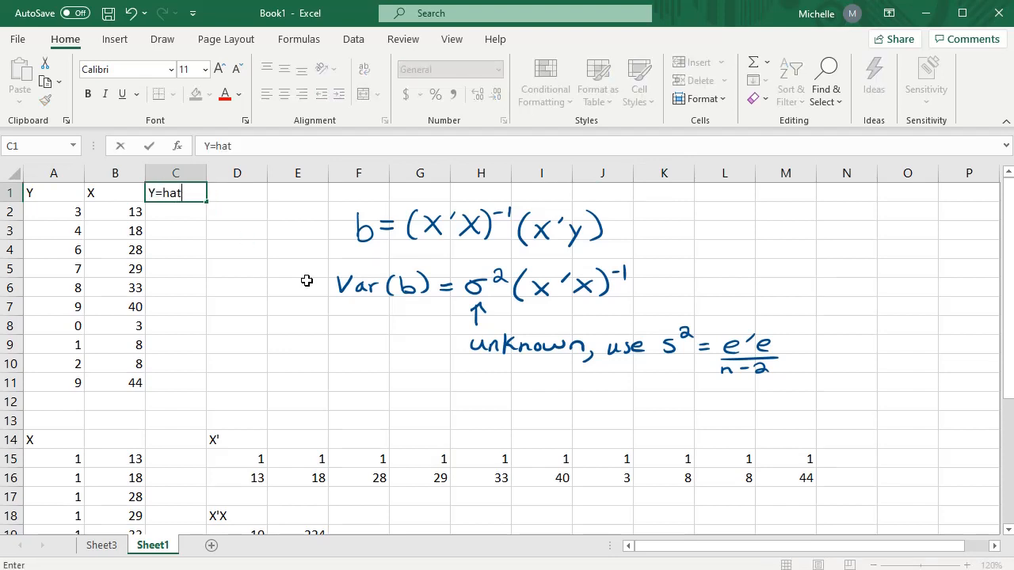
key("BackSpace")
key("BackSpace")
type("-hat")
key("ctrl+Return")
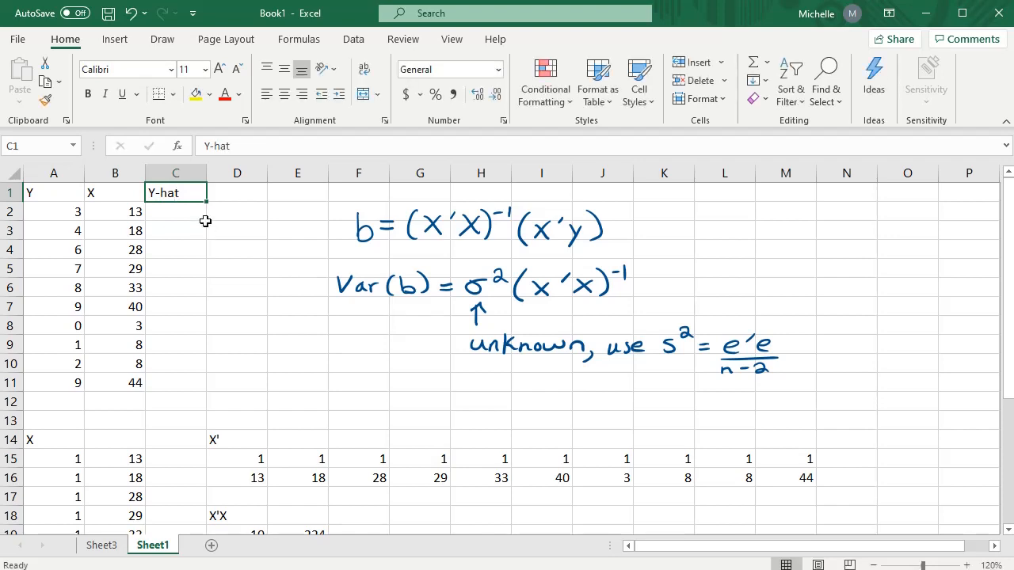
Compute the fitted values from cell C2 by multiplying the X matrix by b with =MMULT(A15:B24,G23#)
left_click(181, 214)
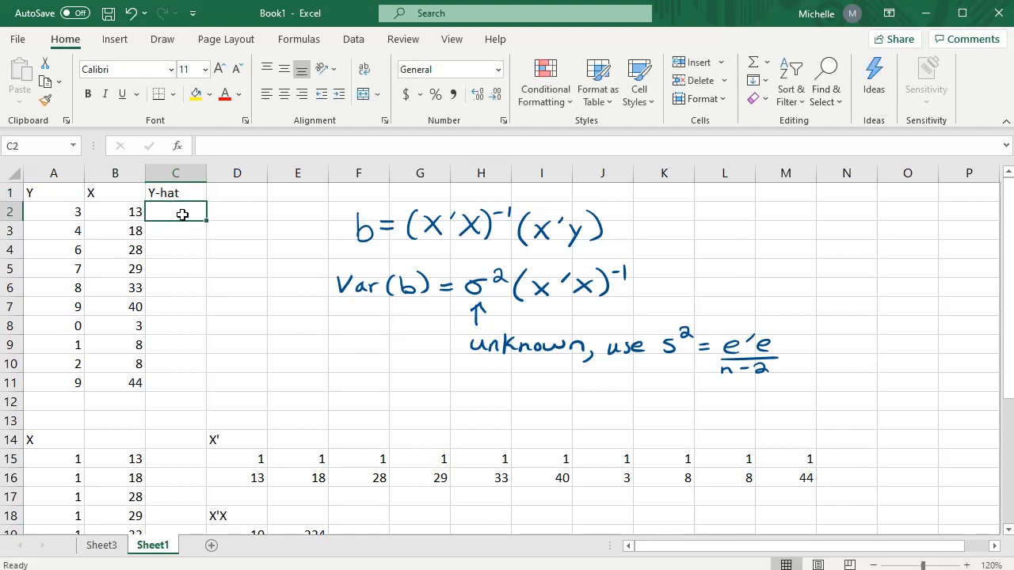
type("=")
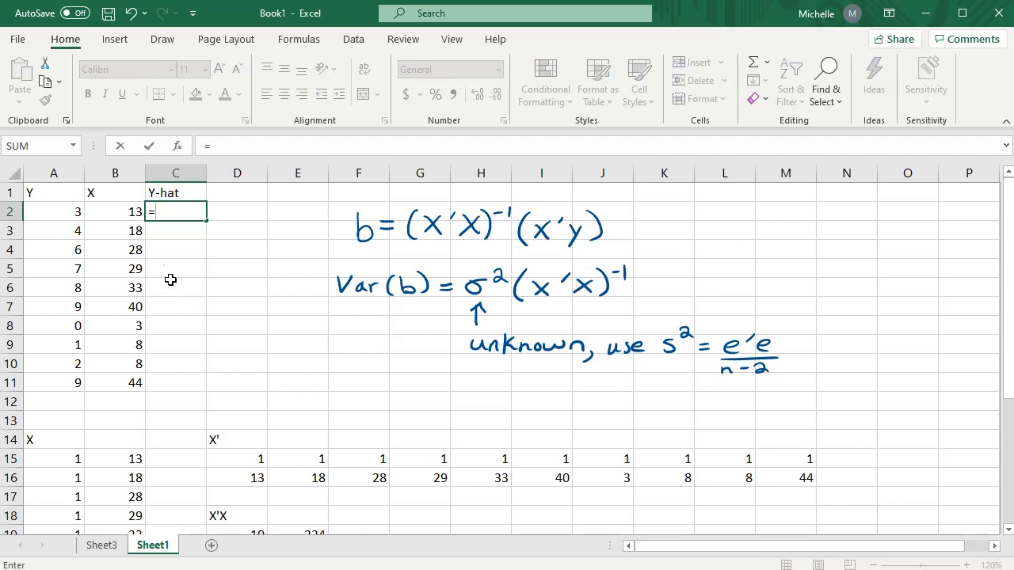
type("m")
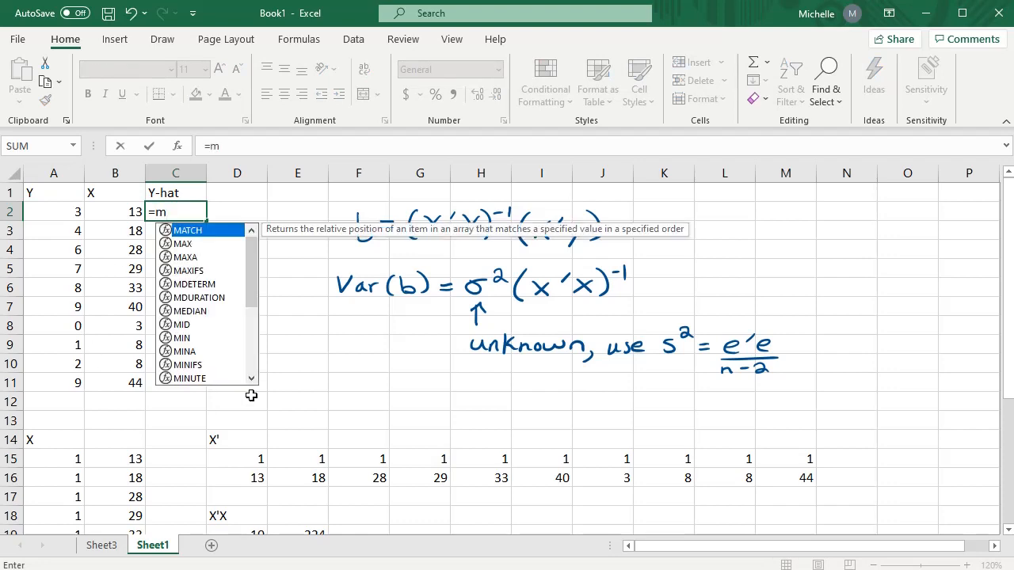
type("u")
key("BackSpace")
type("m")
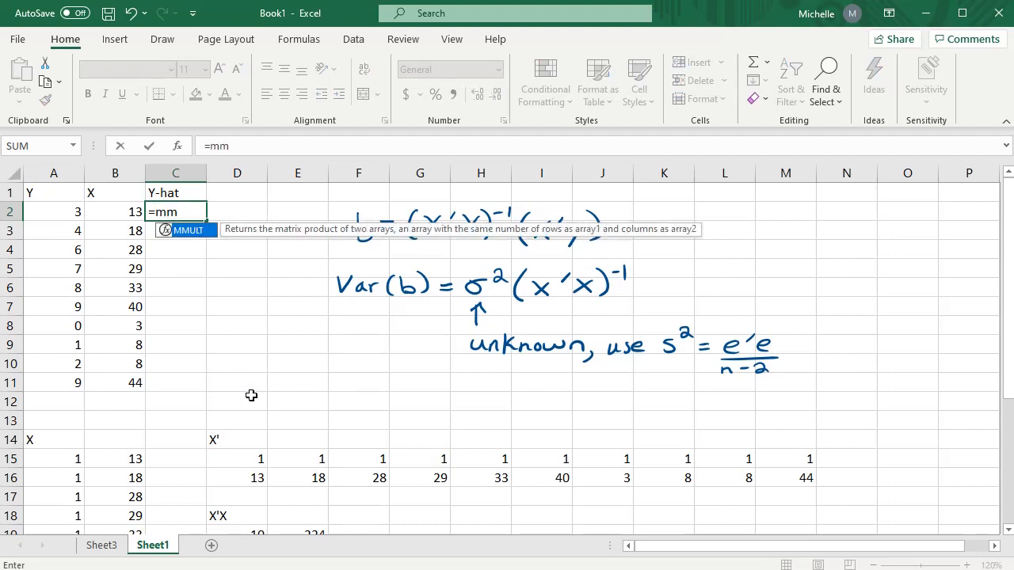
key("Tab")
scroll(108, 445, "down", 2)
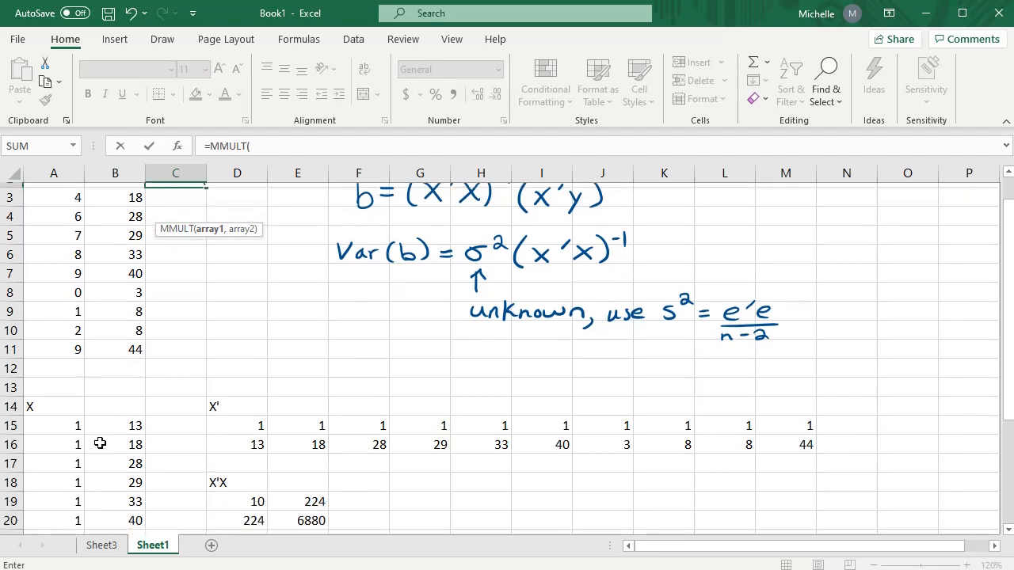
left_click_drag(71, 345, 145, 513)
scroll(145, 475, "down", 2)
type(",")
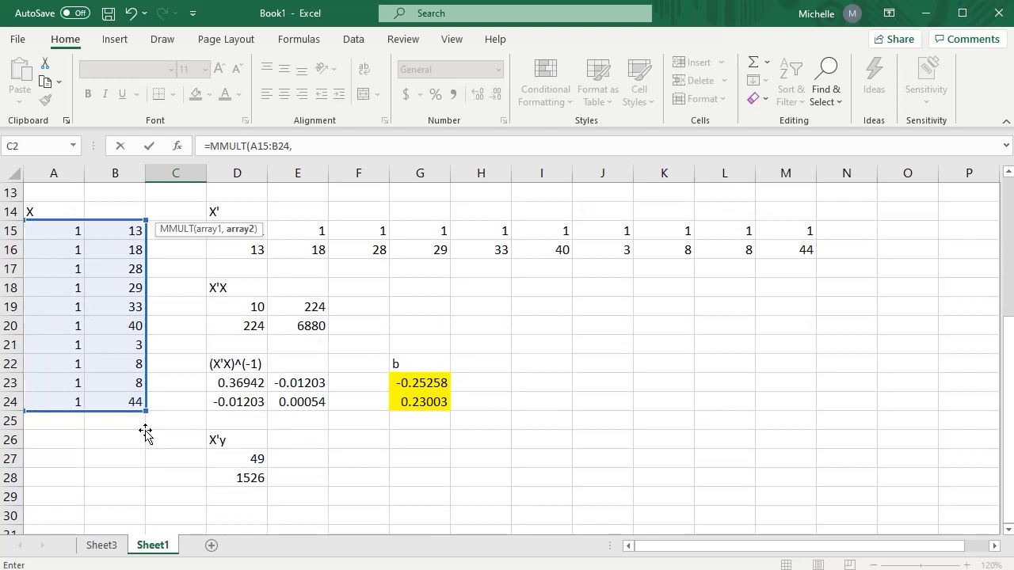
left_click_drag(426, 384, 427, 404)
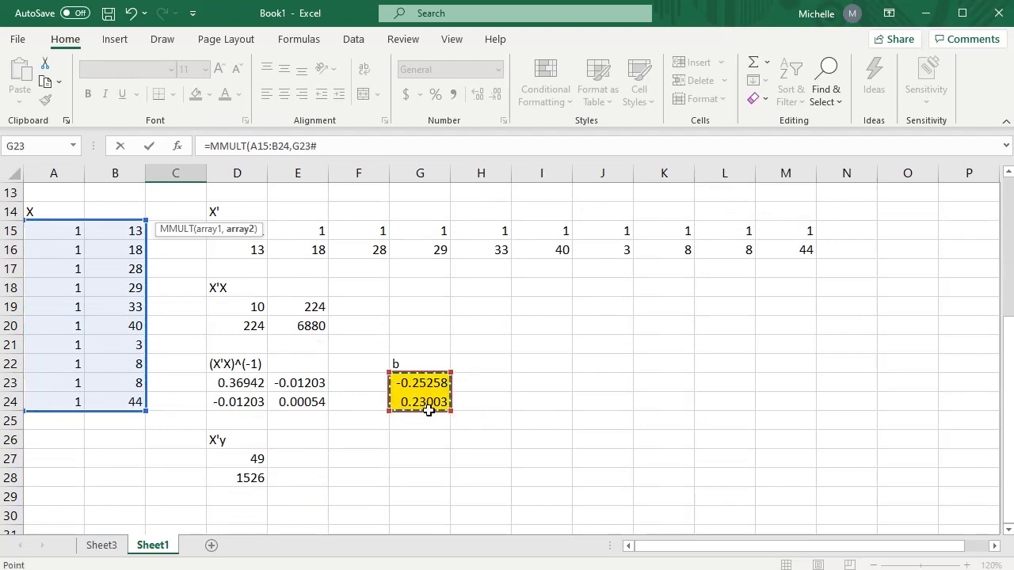
scroll(396, 436, "up", 1)
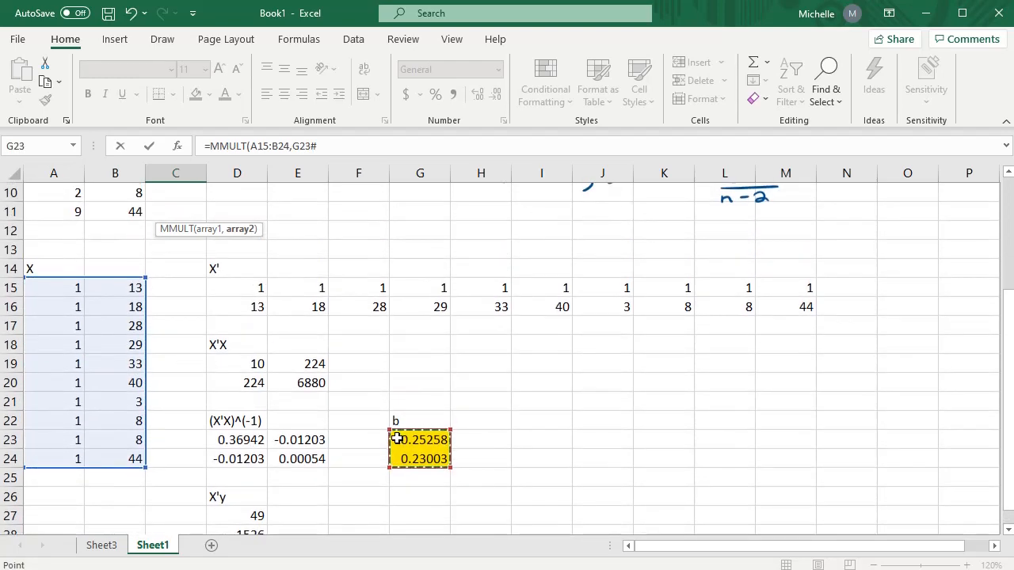
scroll(463, 423, "up", 2)
scroll(463, 424, "up", 2)
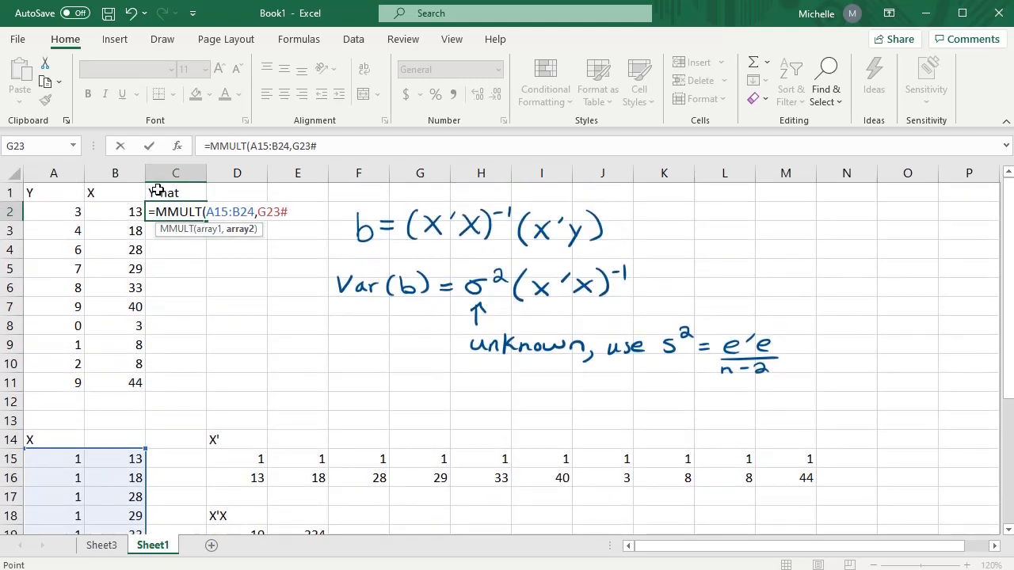
type(")")
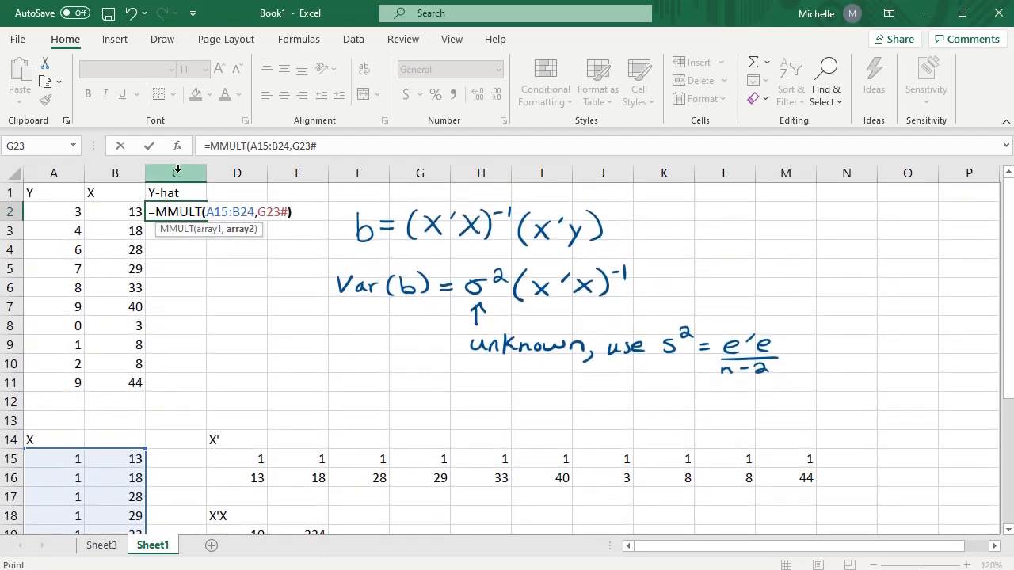
key("Return")
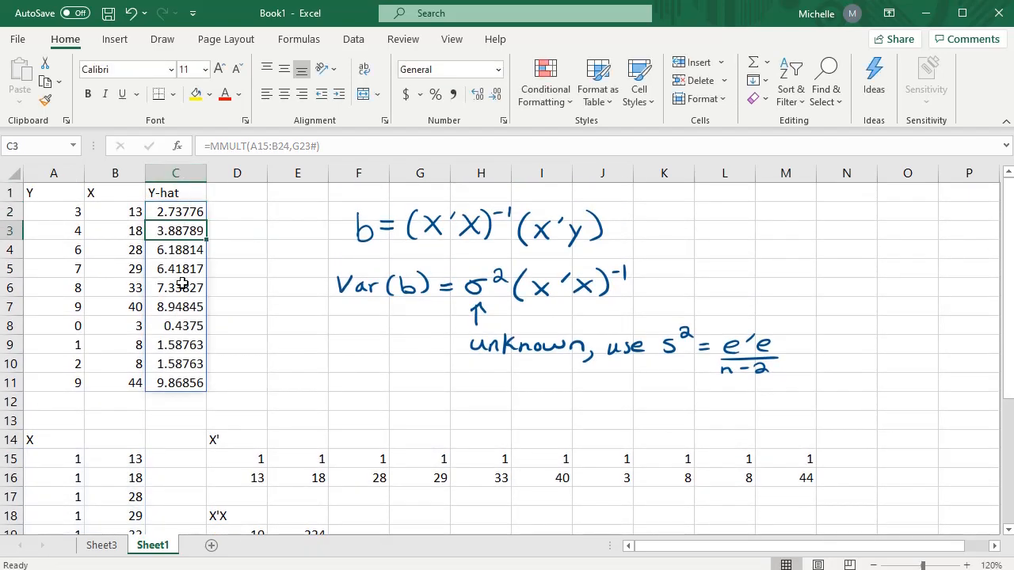
Label cell D1 "e" and calculate the first residual in D2 with =A2-C2
left_click(226, 197)
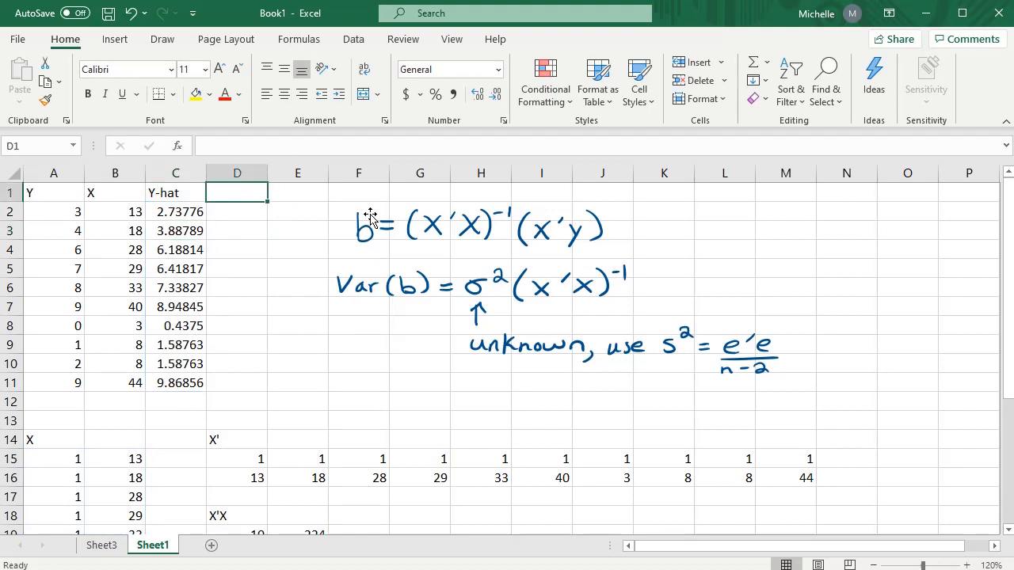
type("e")
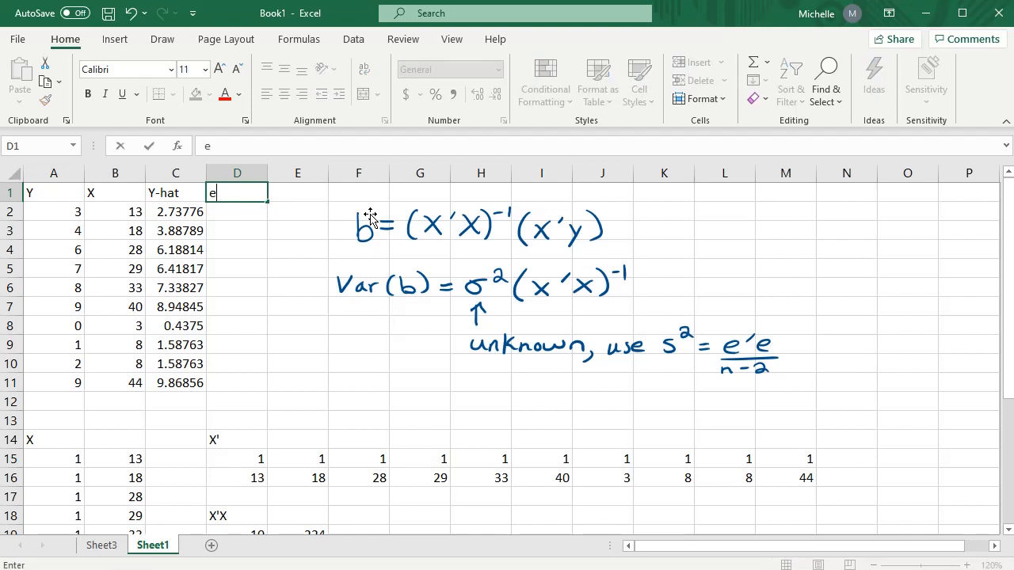
key("Return")
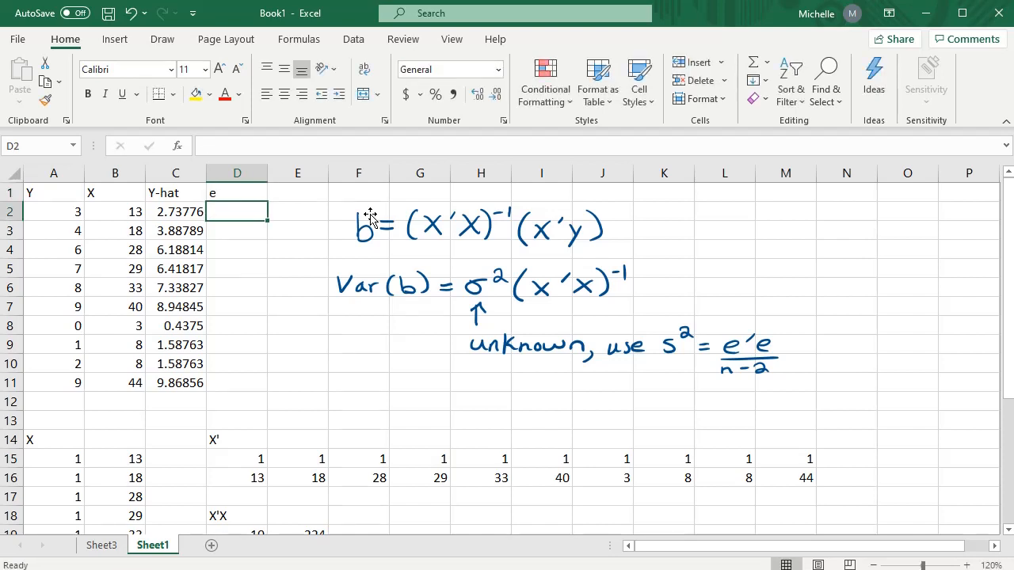
type("=")
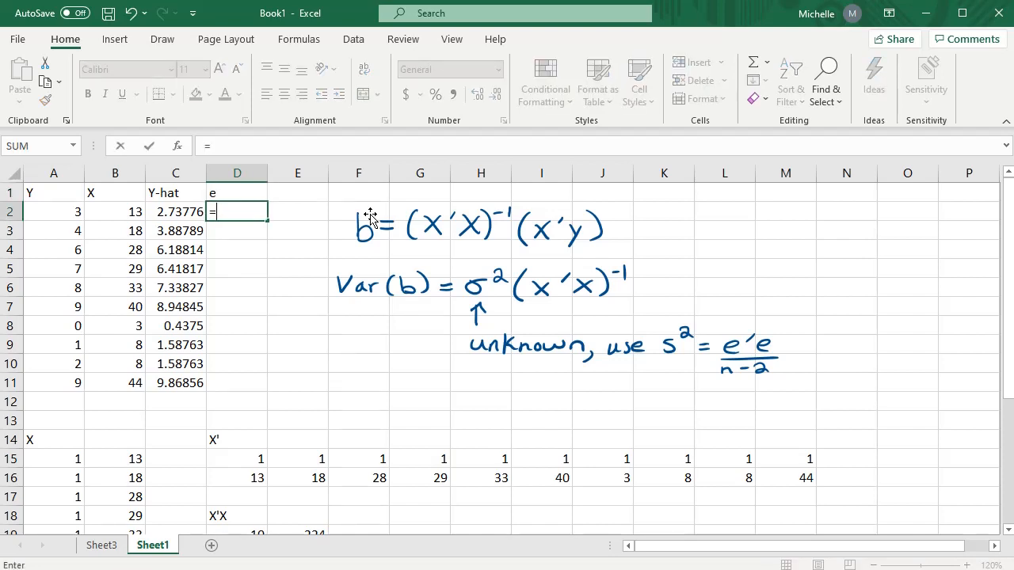
left_click(66, 212)
type("-")
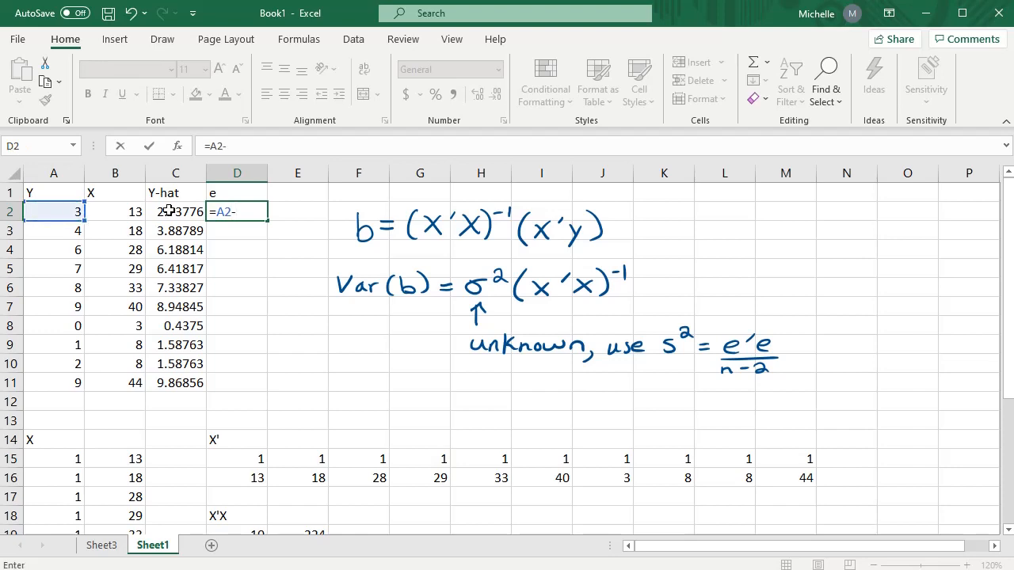
left_click(196, 211)
key("Return")
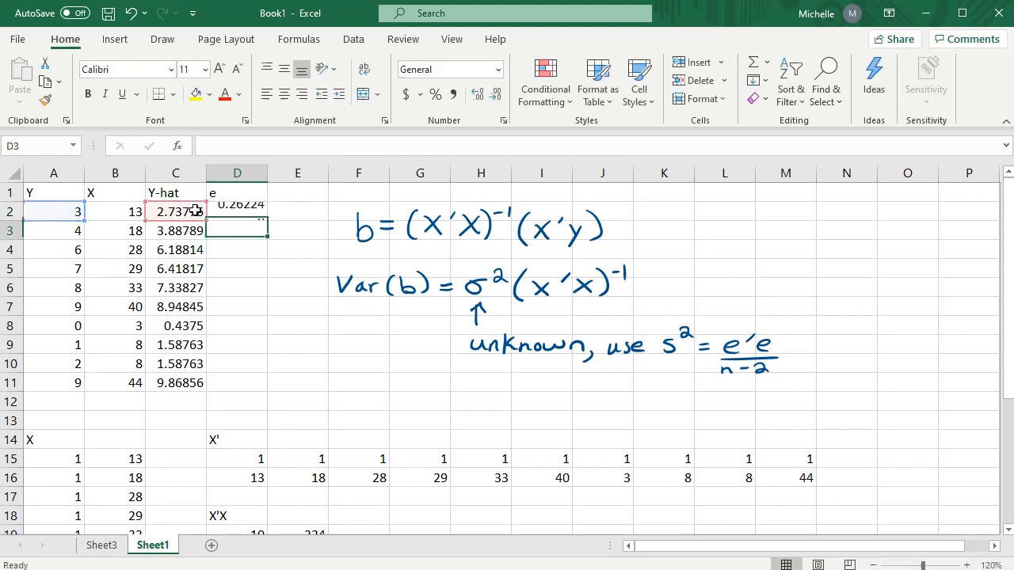
Fill the residual formula from D2 down through D11
left_click(233, 212)
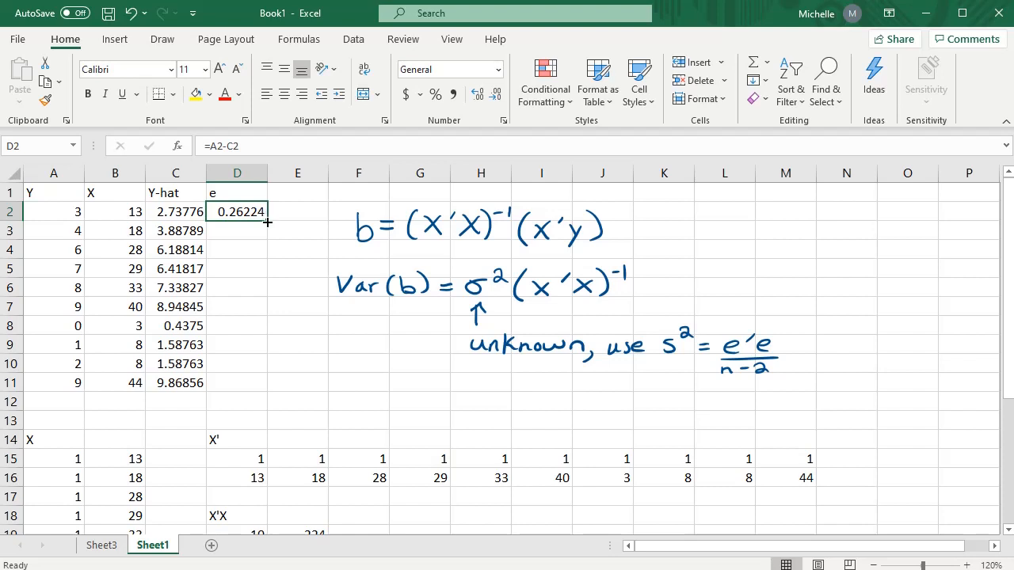
left_click_drag(267, 222, 268, 399)
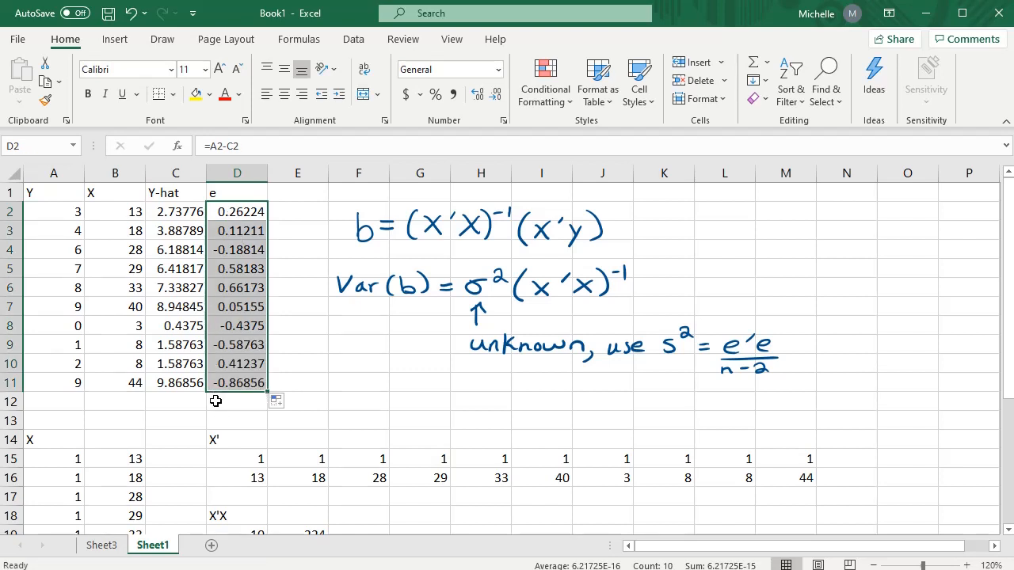
left_click(419, 402)
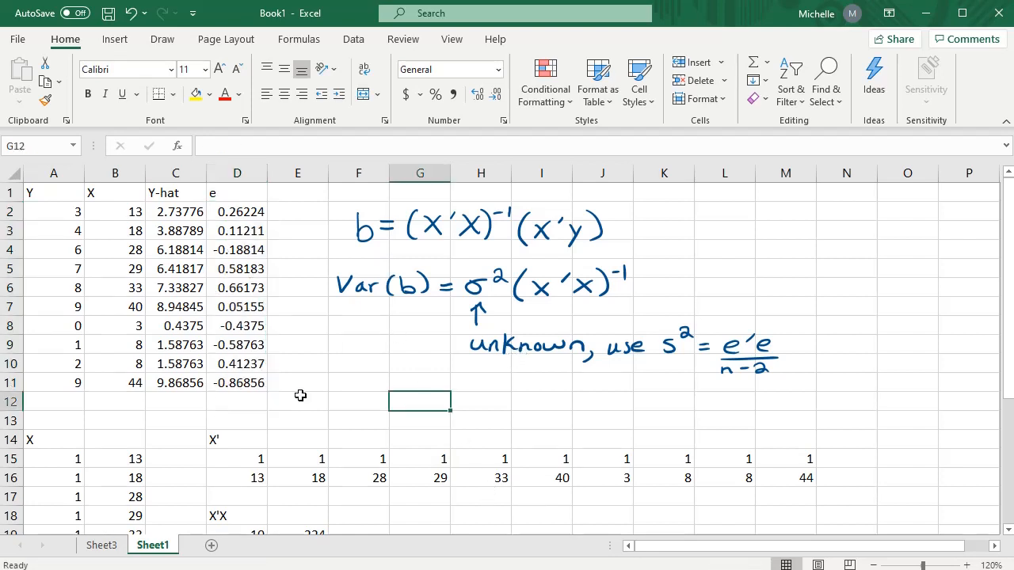
left_click(252, 426)
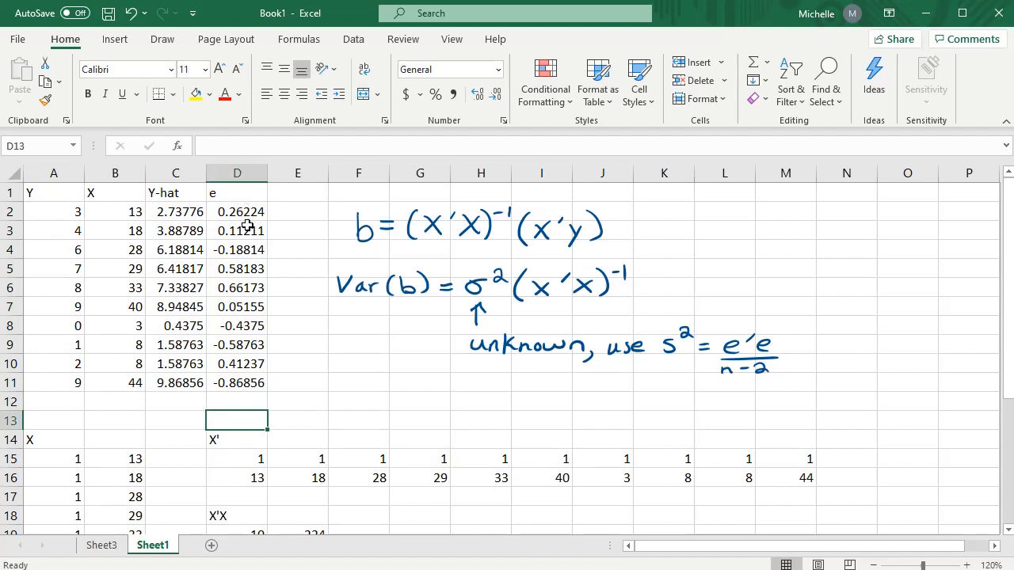
type("e")
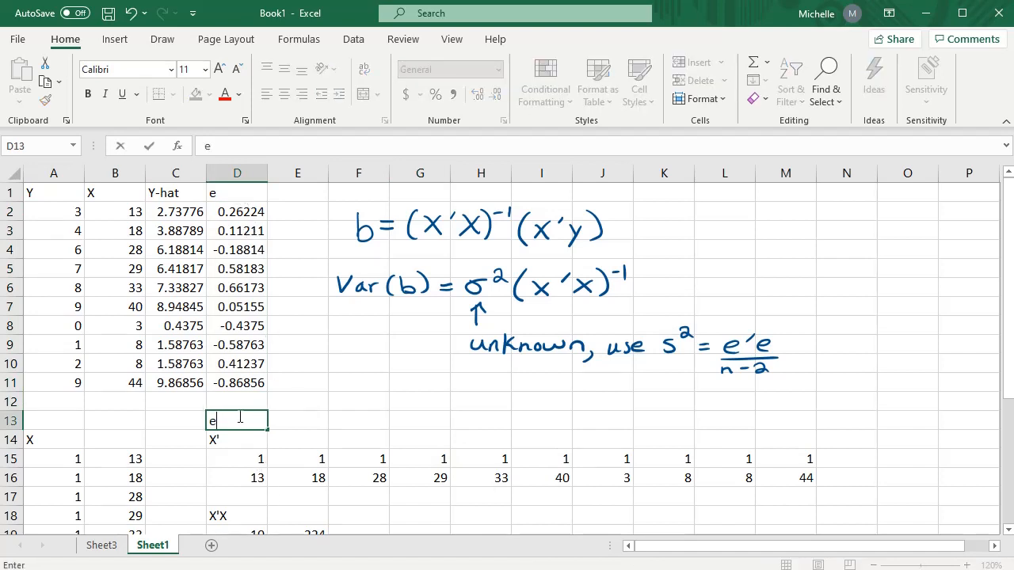
key("Right")
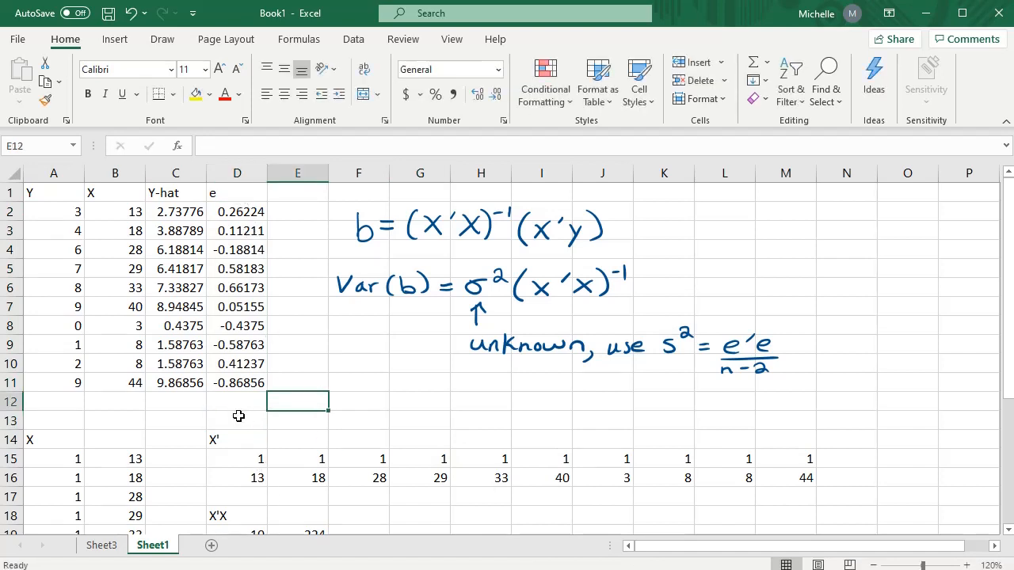
Label cell D12 "e'" directly below the residual column
key("Left")
key("Up")
type("e'")
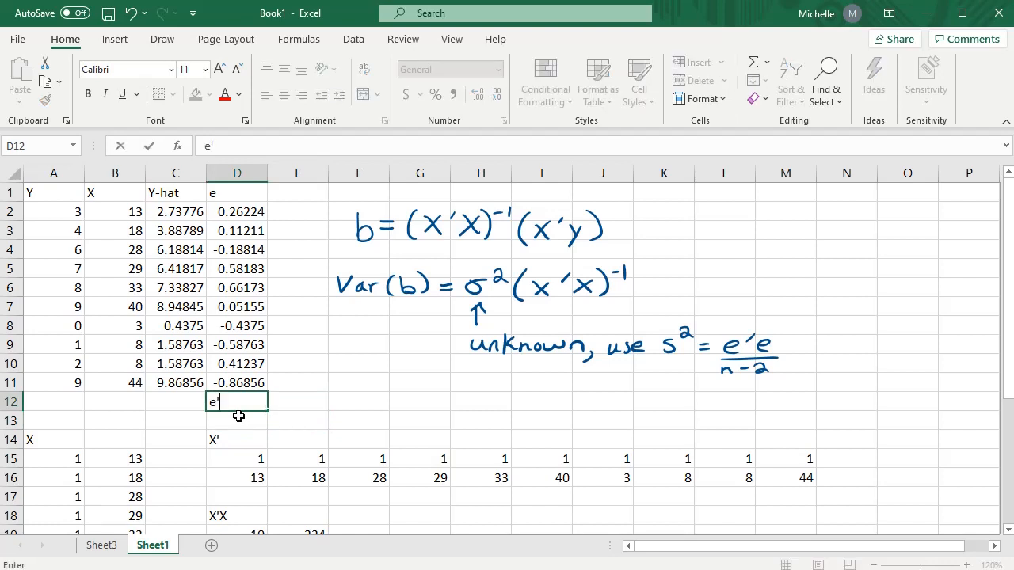
key("Return")
Transpose the residuals into row 13, starting at D13, with =TRANSPOSE(D2:D11)
type("=")
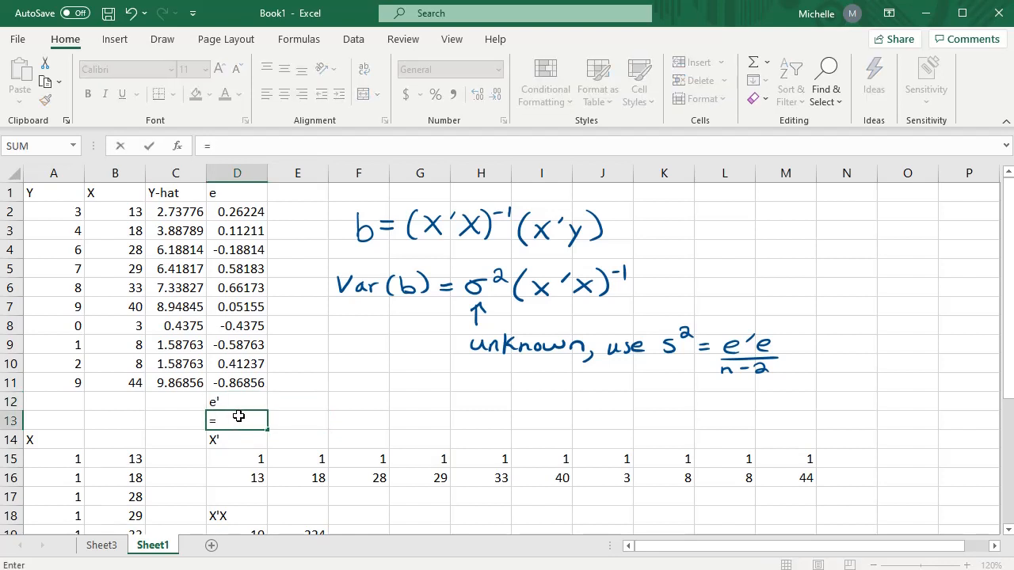
type("tran")
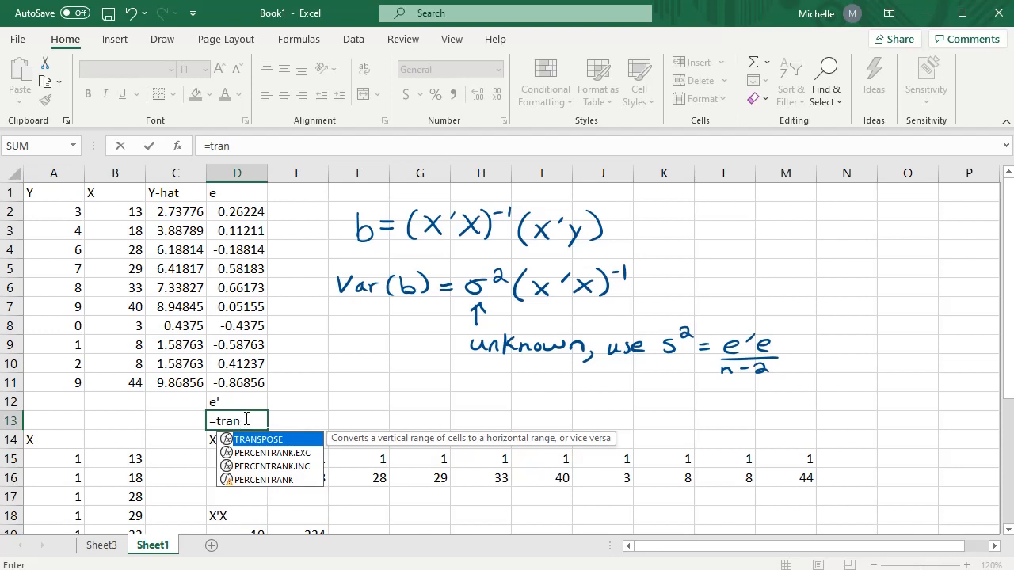
double_click(275, 441)
left_click_drag(248, 205, 252, 382)
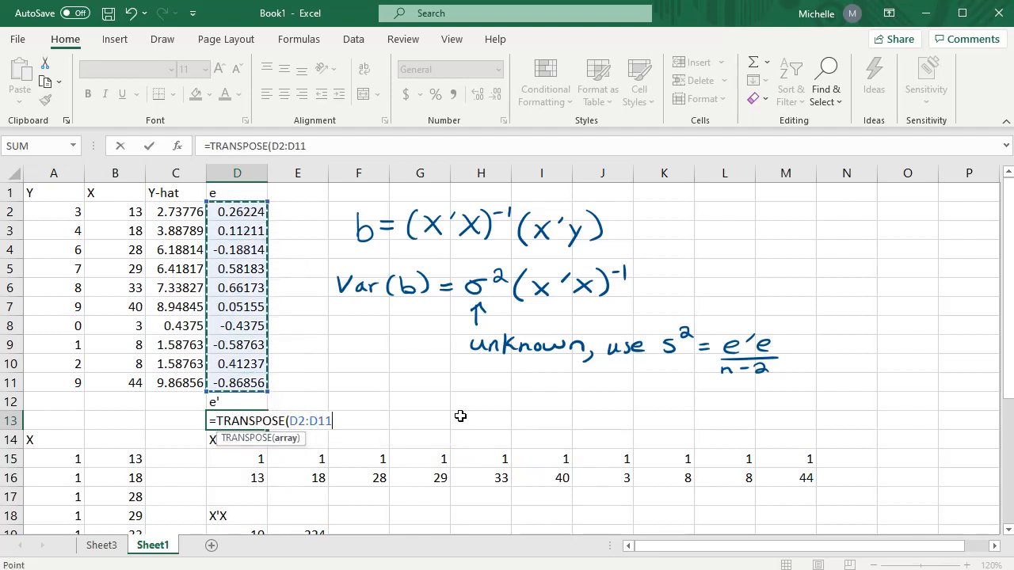
type(")")
key("Return")
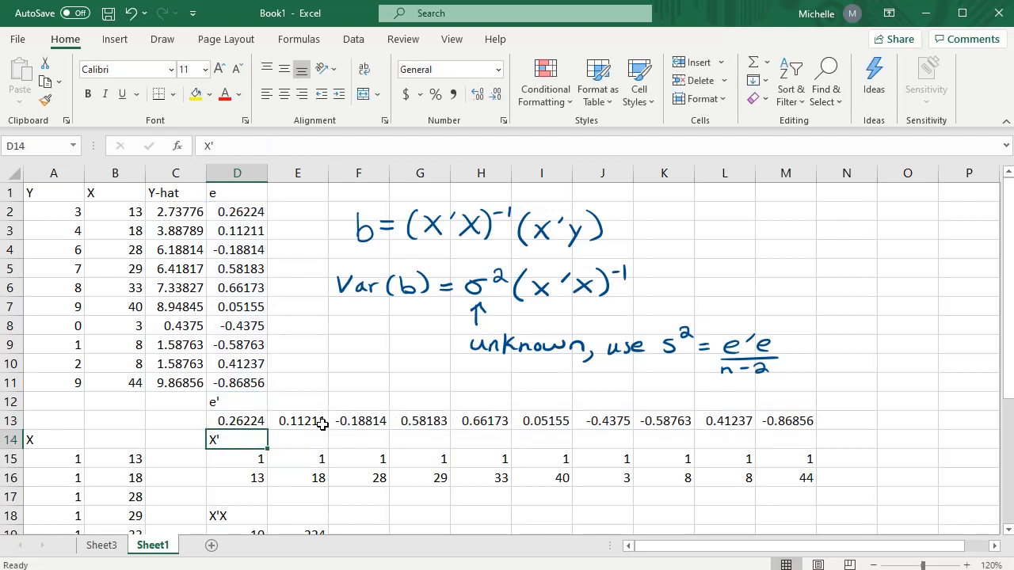
left_click_drag(255, 422, 812, 426)
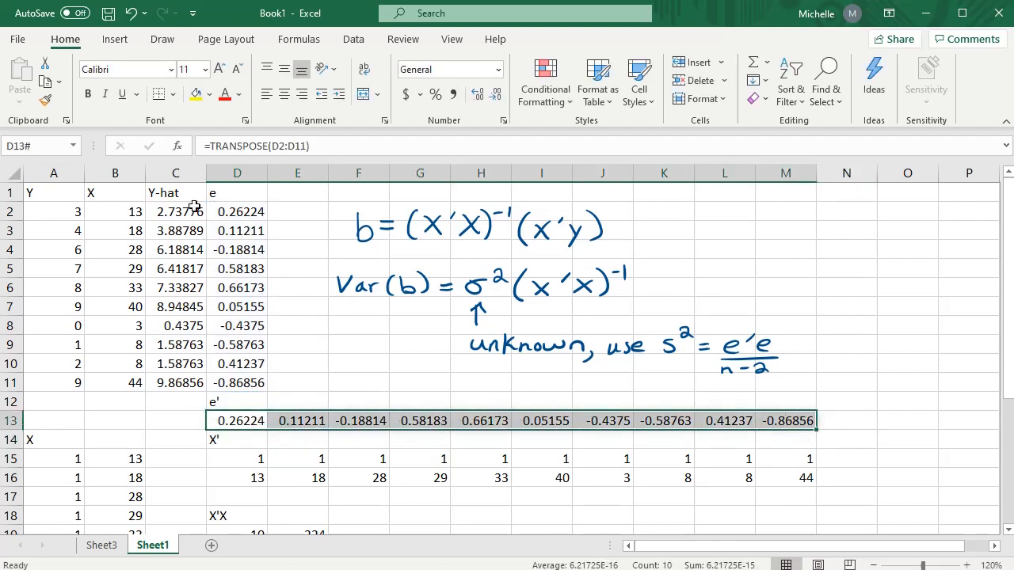
left_click(627, 383)
Label cell I11 "s^2" for the estimated error variance
left_click(516, 384)
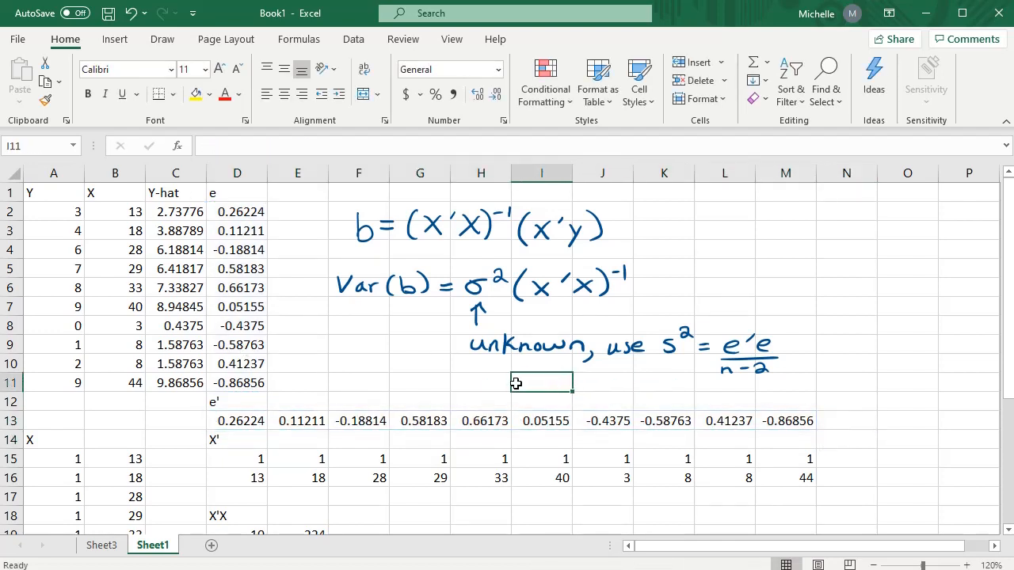
type("s")
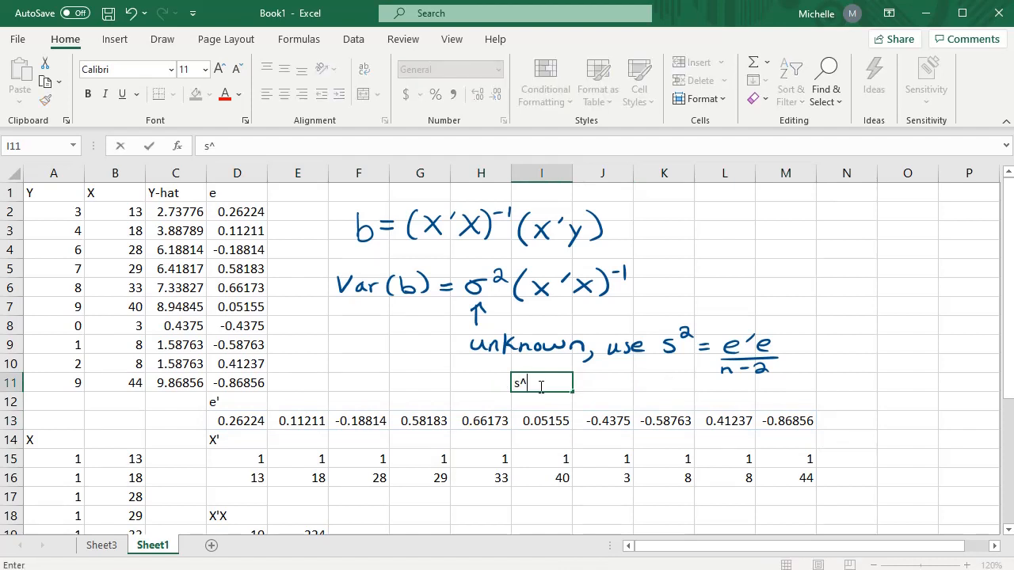
type("^2")
key("Tab")
Calculate the error variance in J11 from the transposed residuals and the residual column with =MMULT(D13#,D2:D11)/(10-2)
type("=")
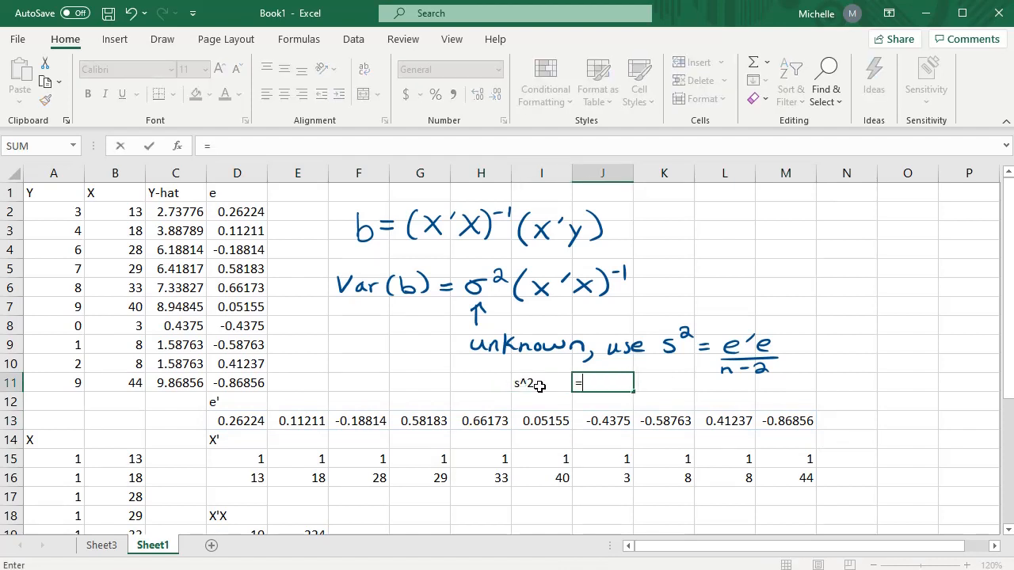
type("mu")
key("BackSpace")
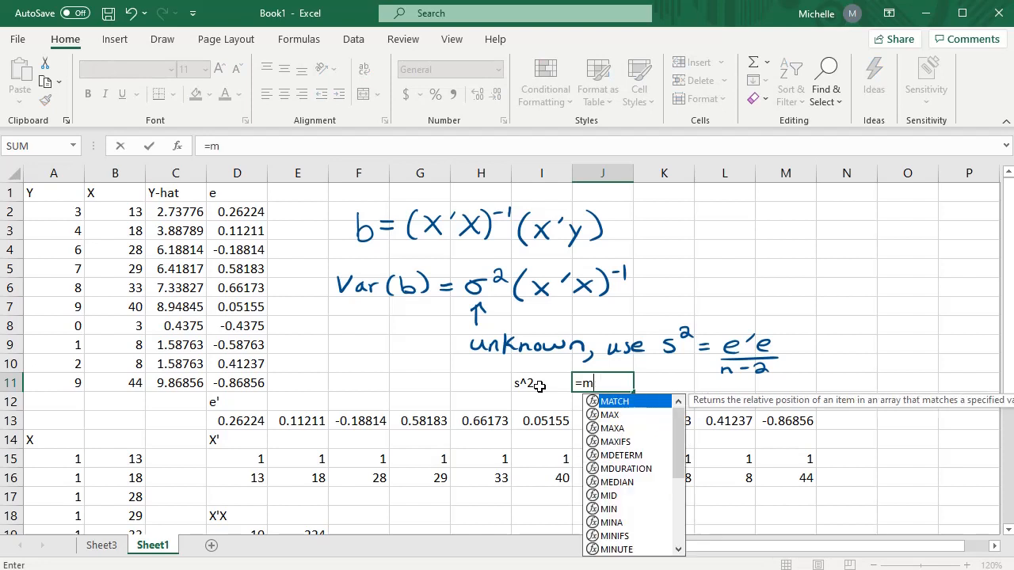
type("m")
double_click(612, 408)
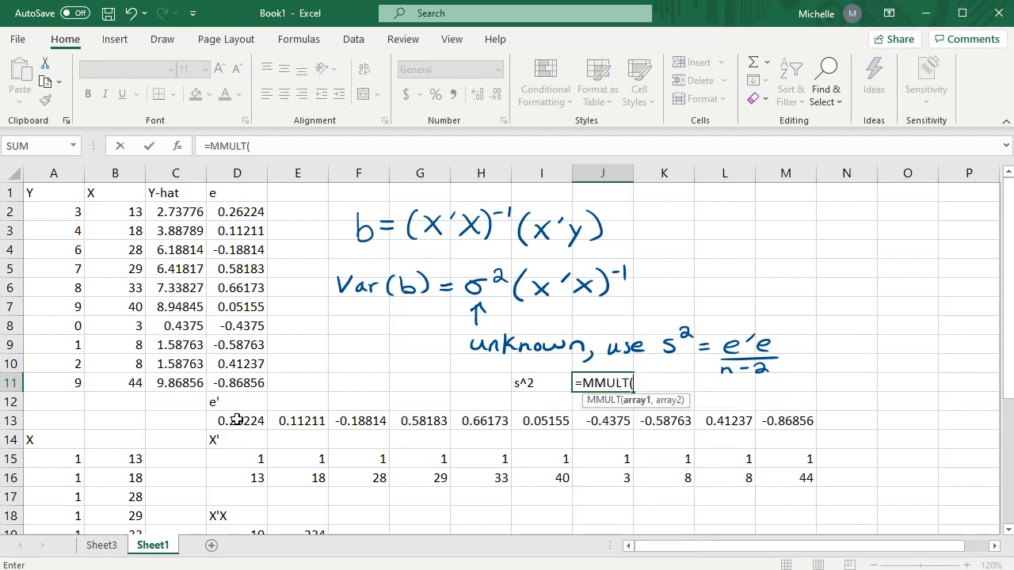
left_click_drag(237, 421, 792, 421)
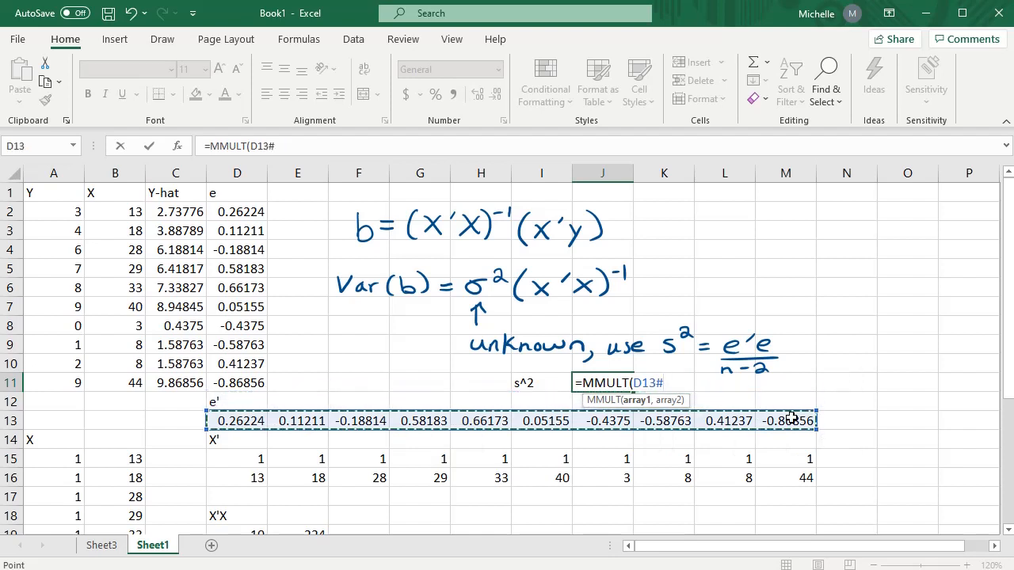
type(",")
left_click(244, 211)
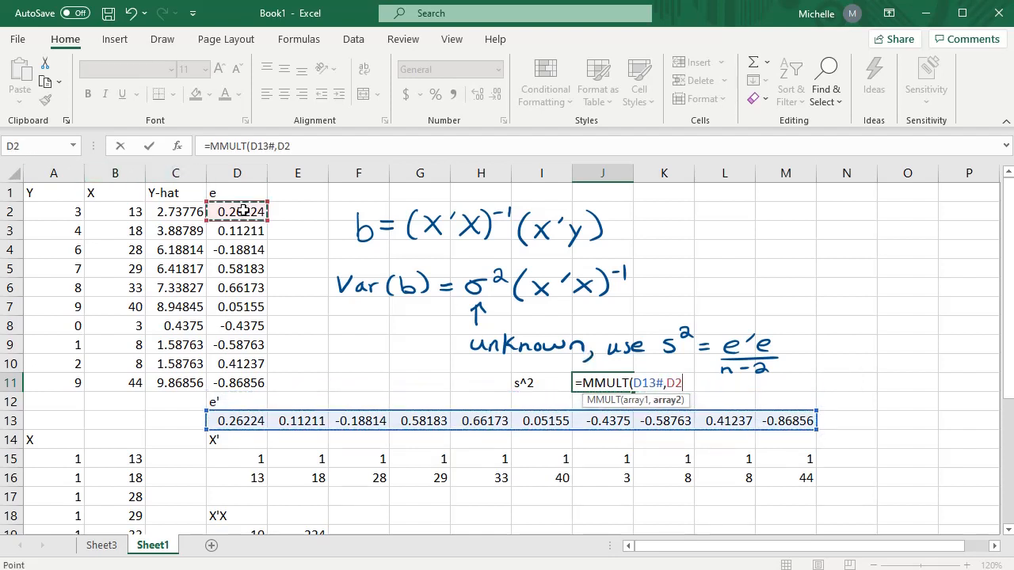
left_click_drag(244, 210, 263, 378)
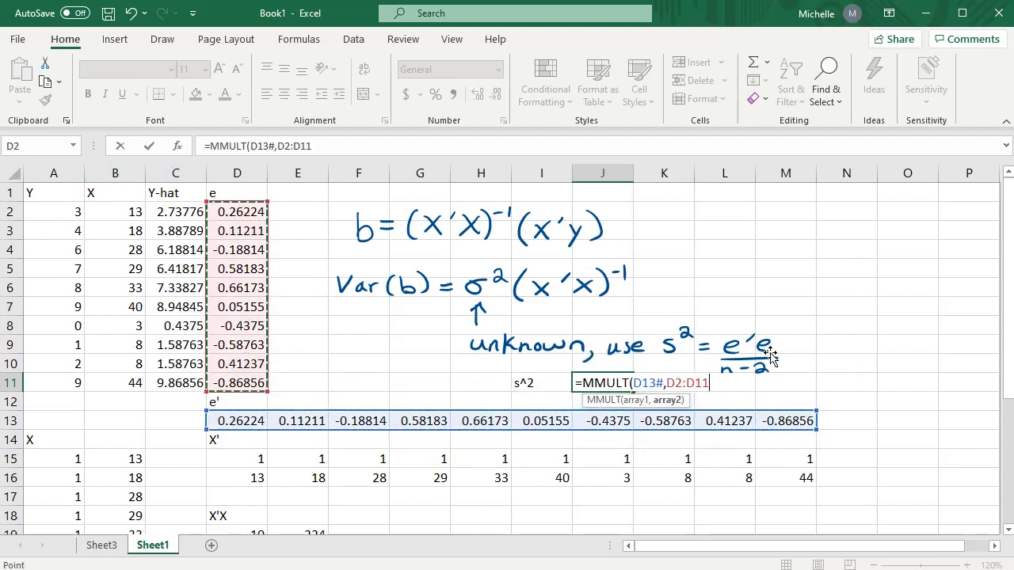
type(")/(10-2")
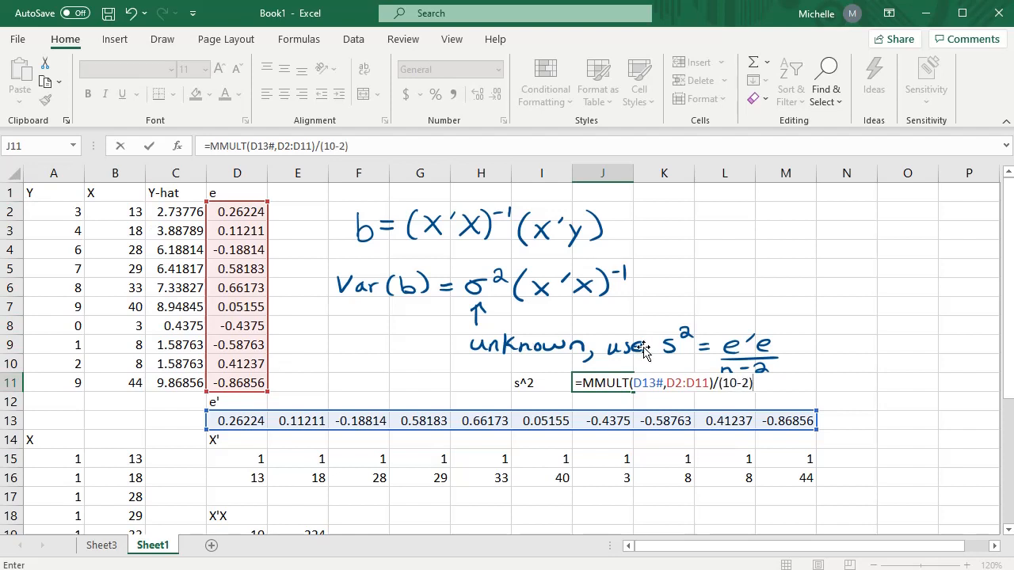
key("Return")
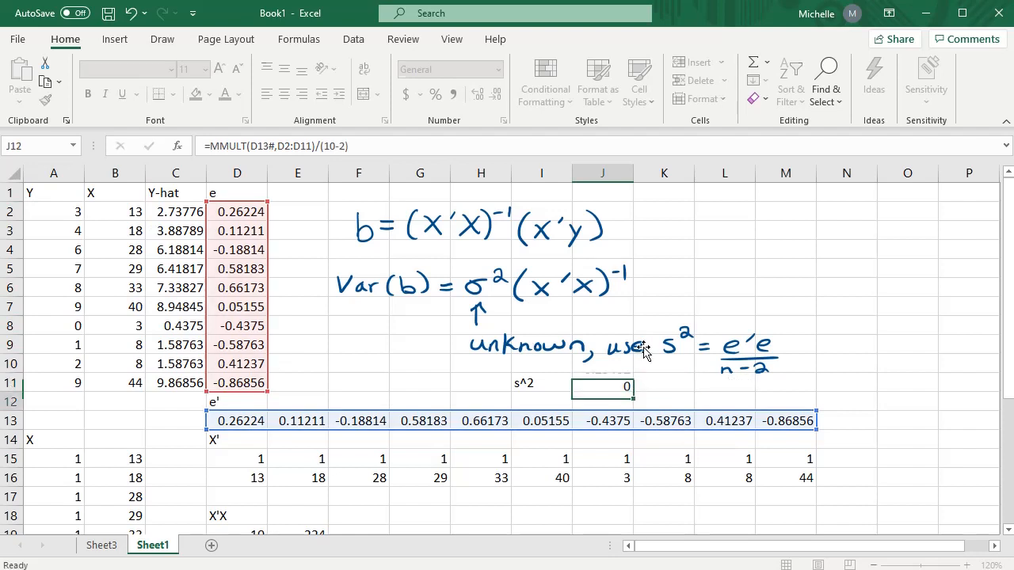
left_click(600, 384)
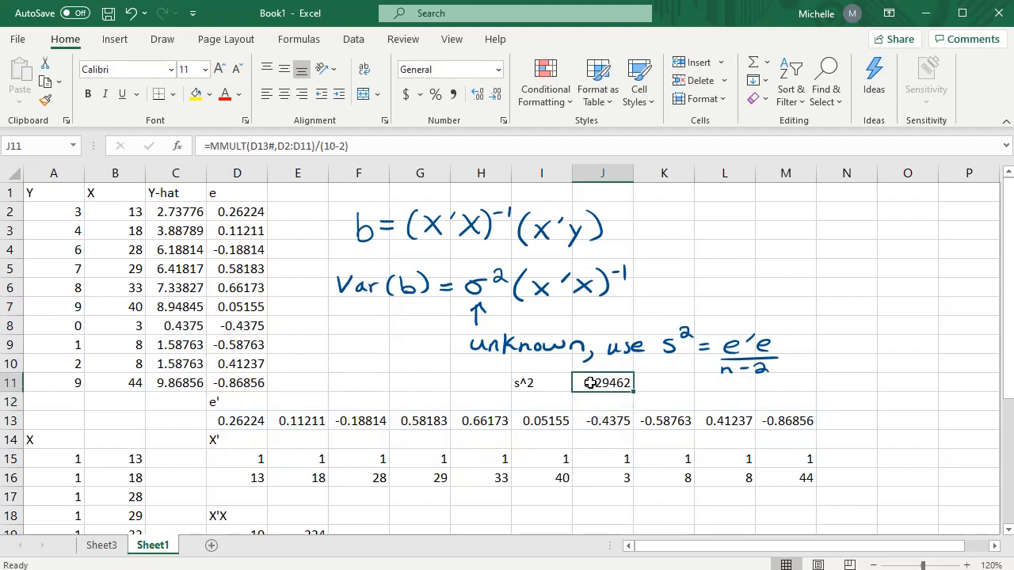
Label cell I12 "s" and calculate the square root of the error variance in J12 with =SQRT(J11)
left_click(527, 399)
type("s")
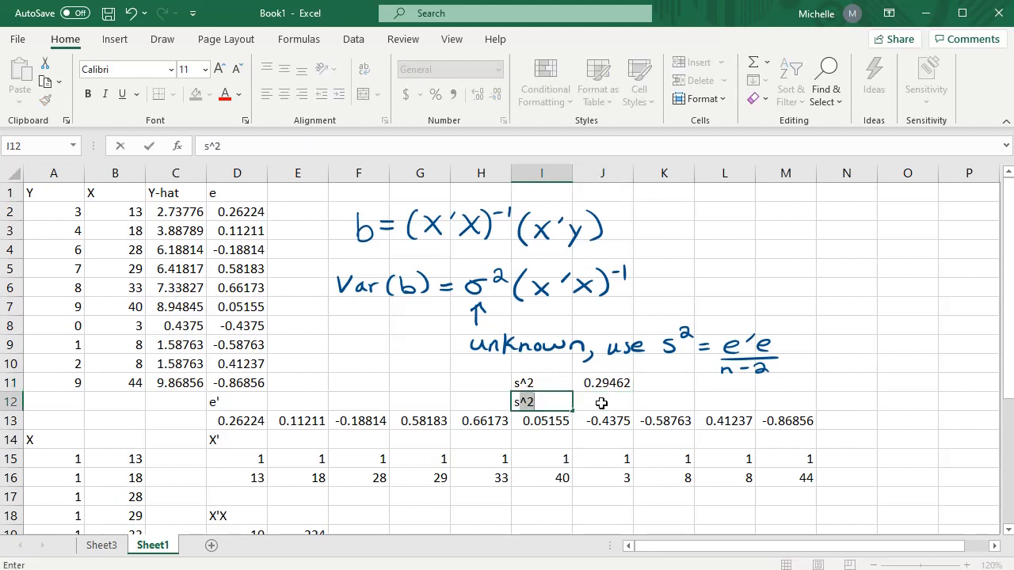
key("Delete")
left_click(602, 404)
type("=")
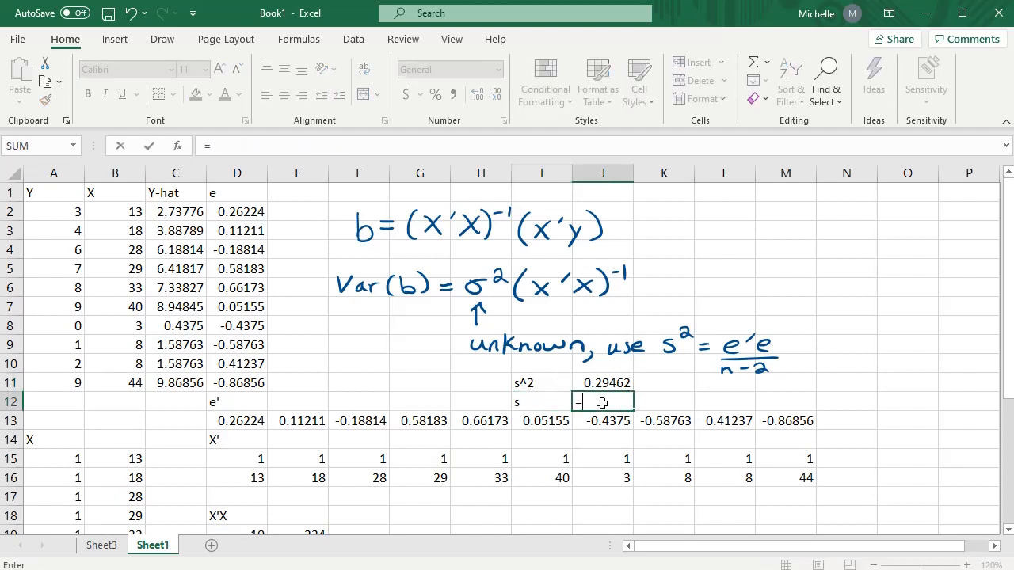
type("sq")
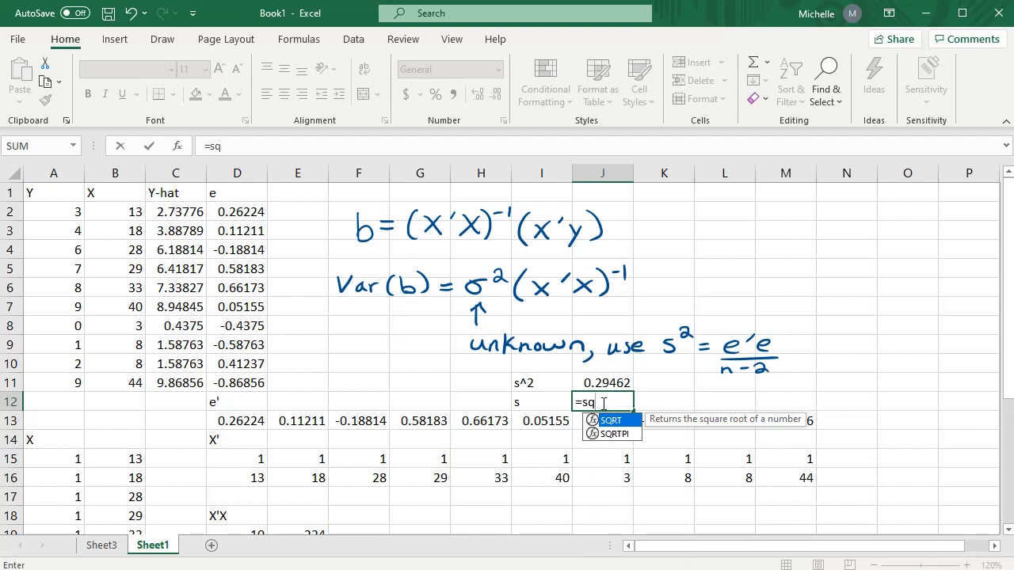
key("Tab")
key("Up")
key("Return")
Shade cell J12 with a light green fill
left_click(602, 403)
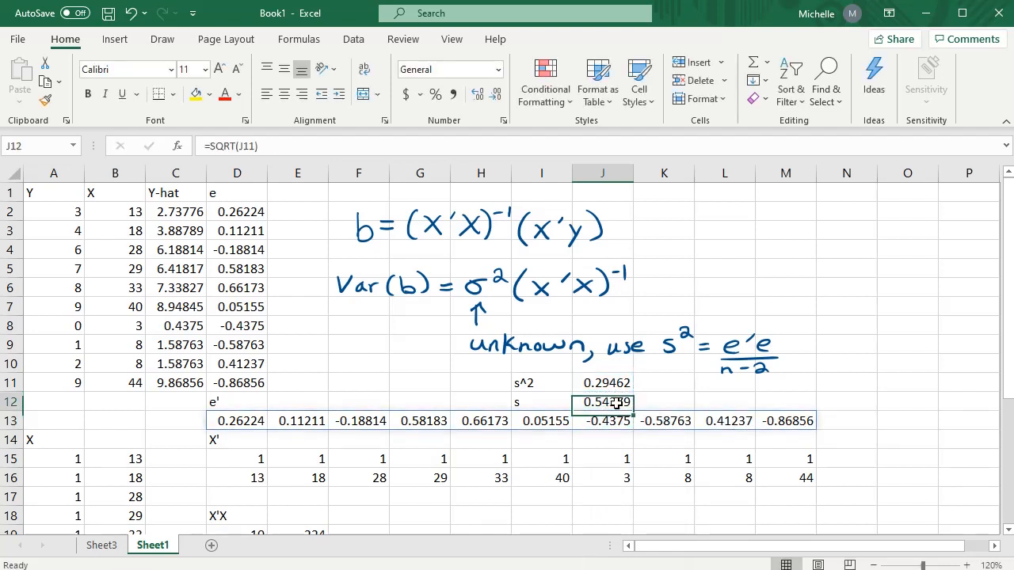
left_click(210, 94)
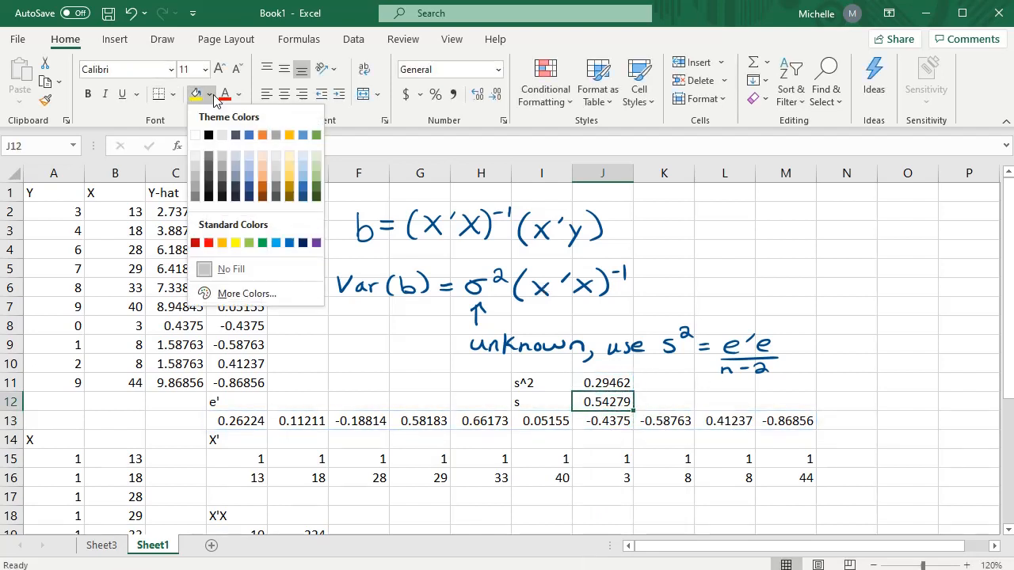
left_click(319, 156)
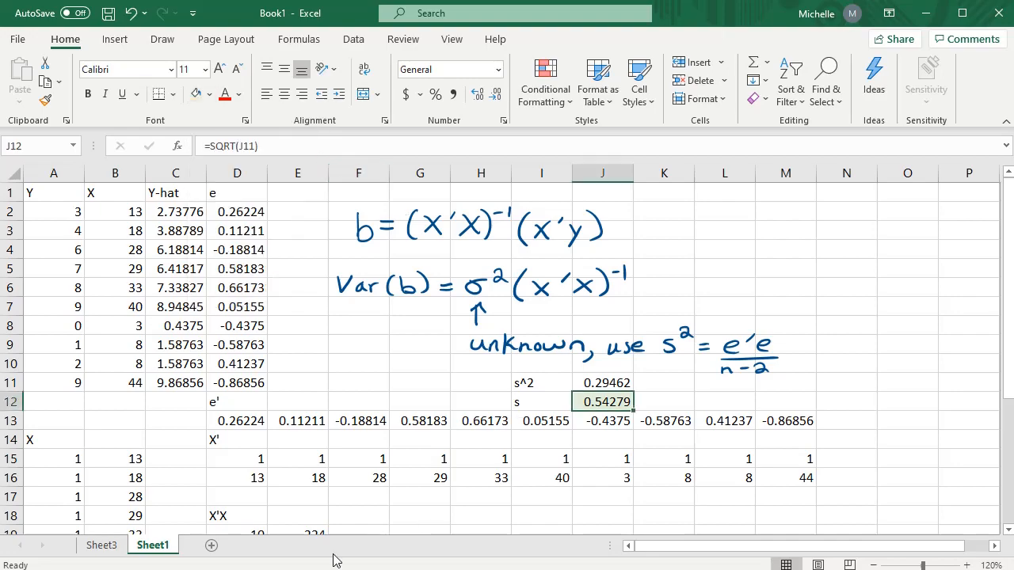
Compare s and s^2 on Sheet1 with the Standard Error in B7 of the regression output on Sheet3
left_click(119, 548)
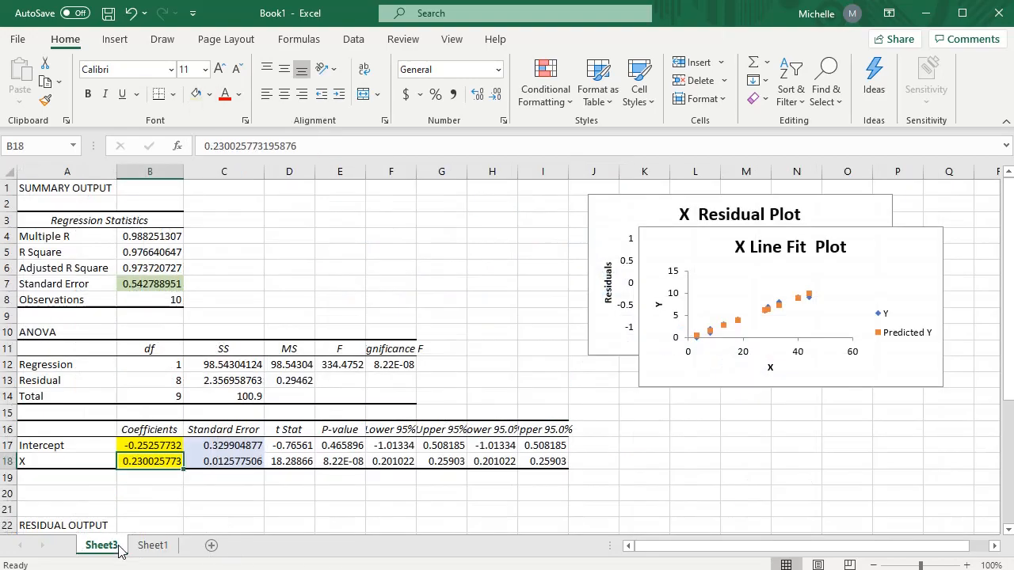
left_click(152, 286)
left_click(158, 549)
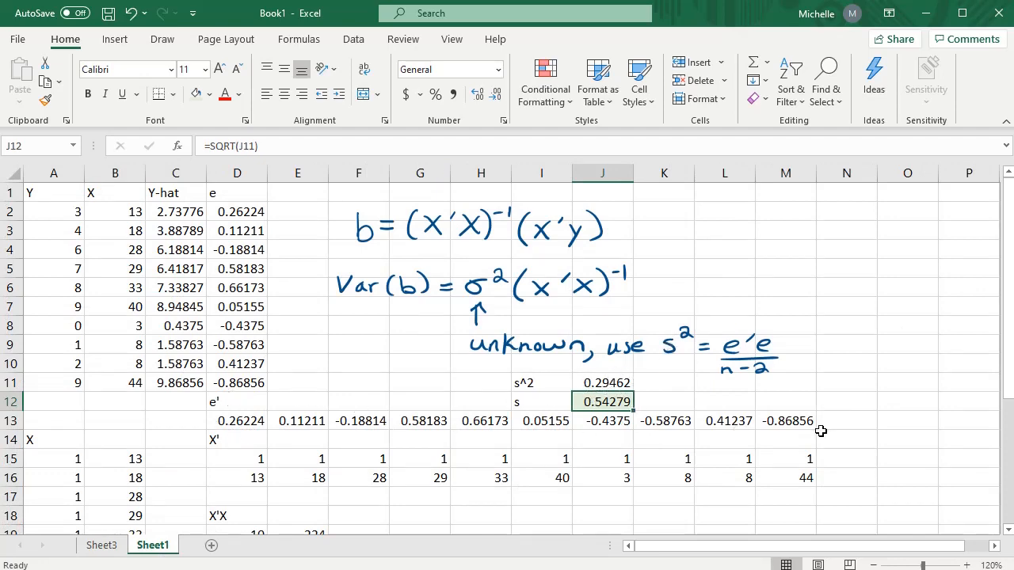
left_click(100, 548)
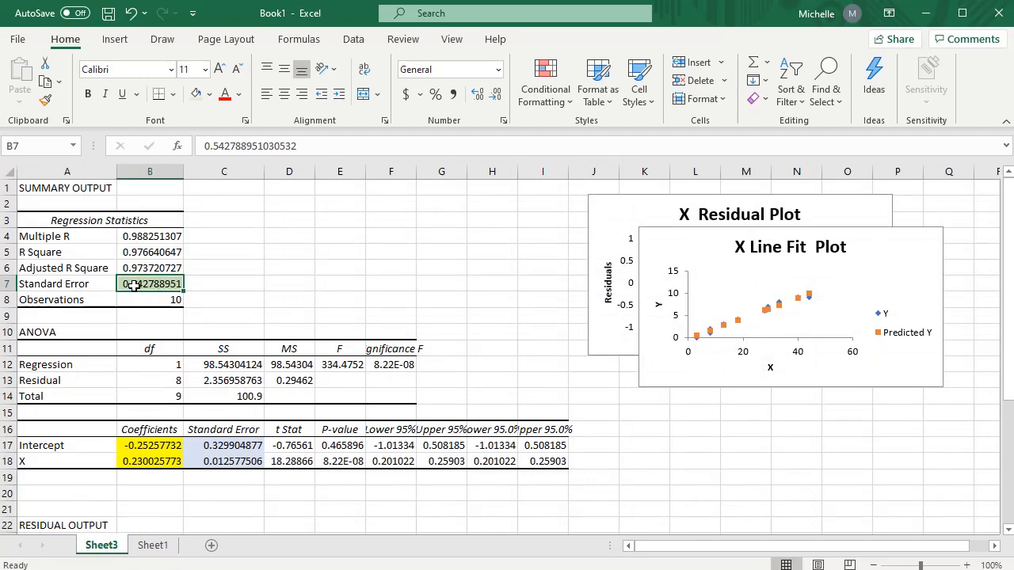
left_click(150, 548)
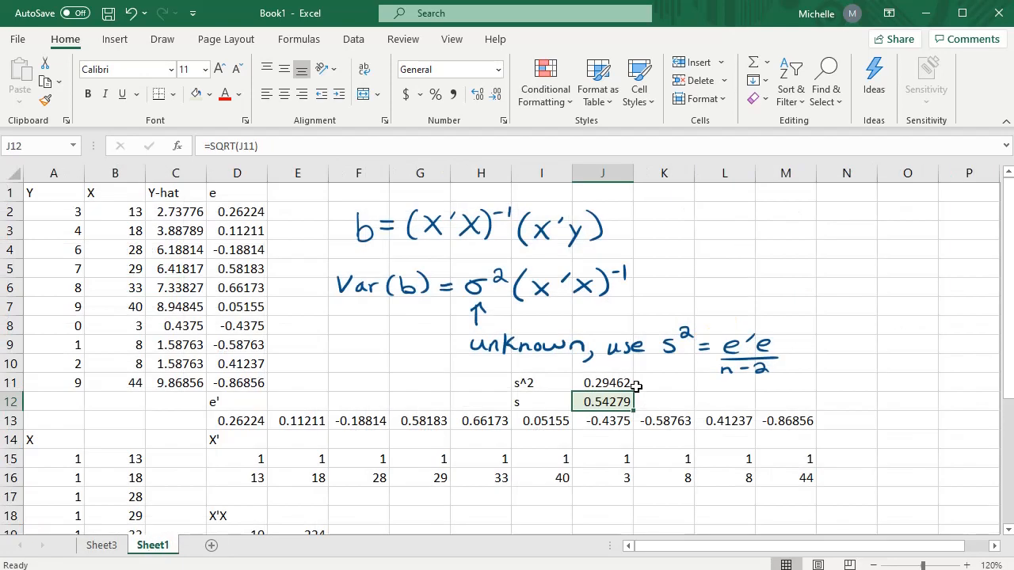
left_click(590, 383)
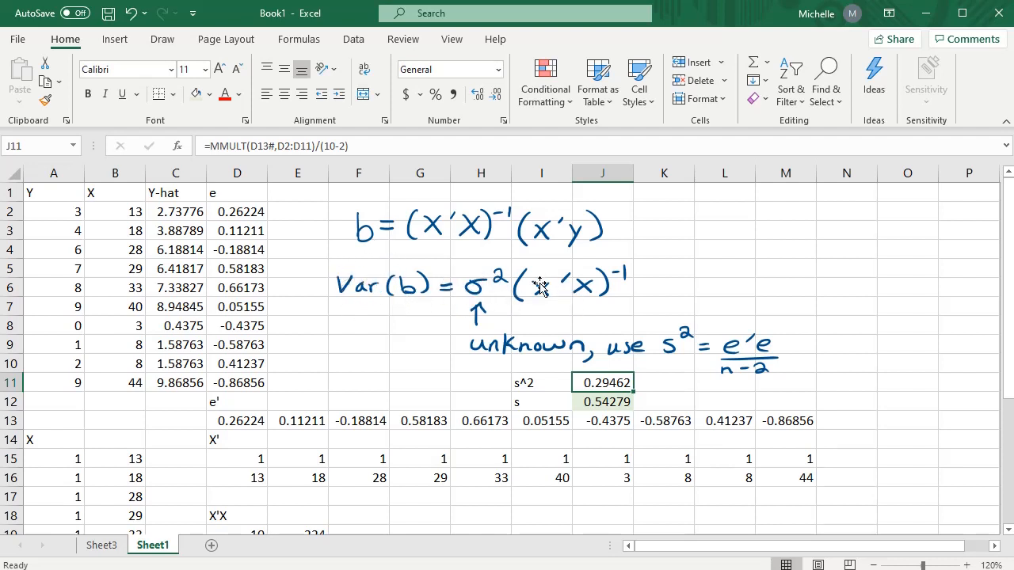
Label cell I20 "Est Var of B" for the variance matrix of the coefficients
scroll(437, 475, "down", 3)
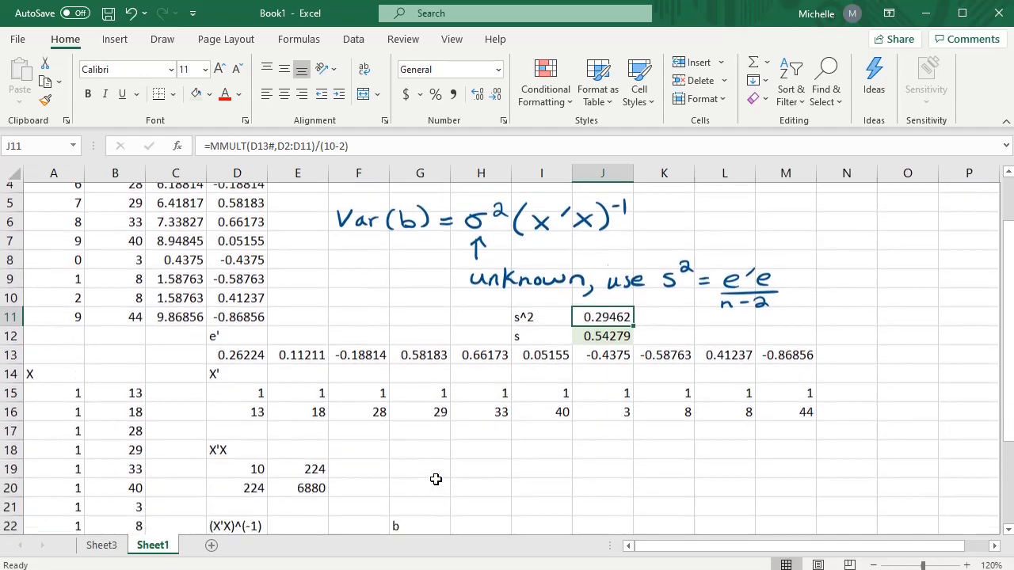
scroll(540, 417, "up", 2)
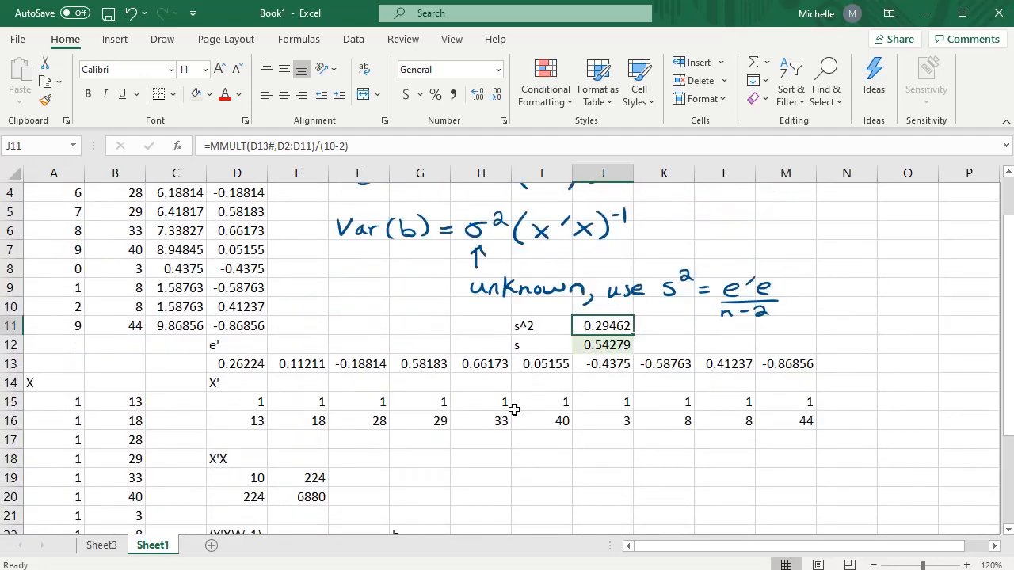
left_click(525, 485)
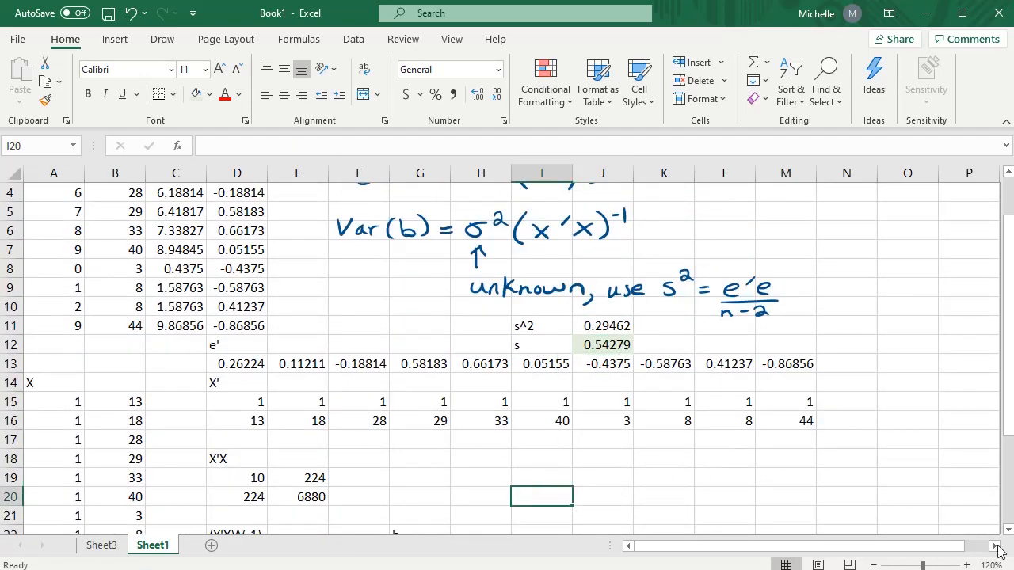
type("Est Var of B")
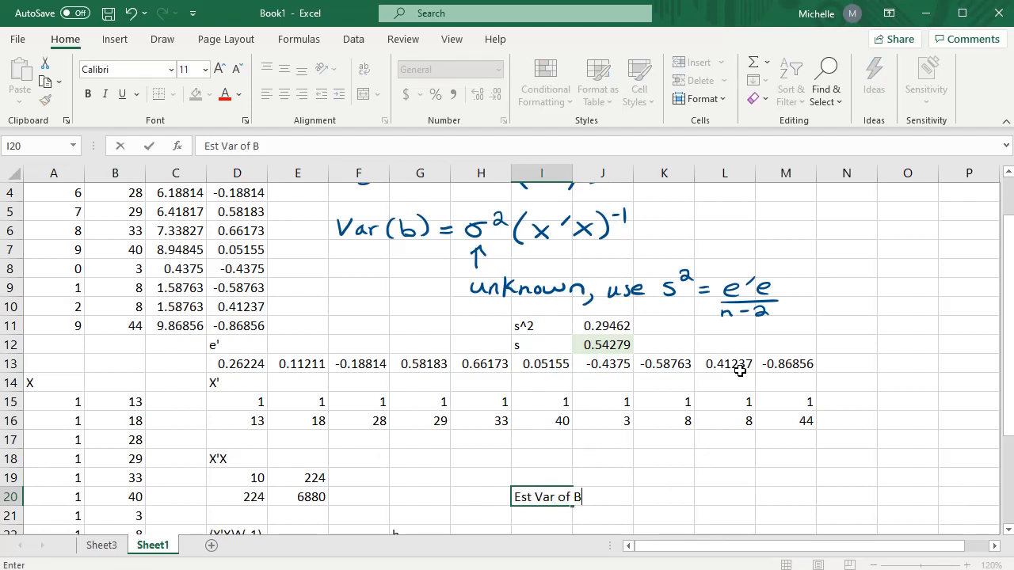
key("Return")
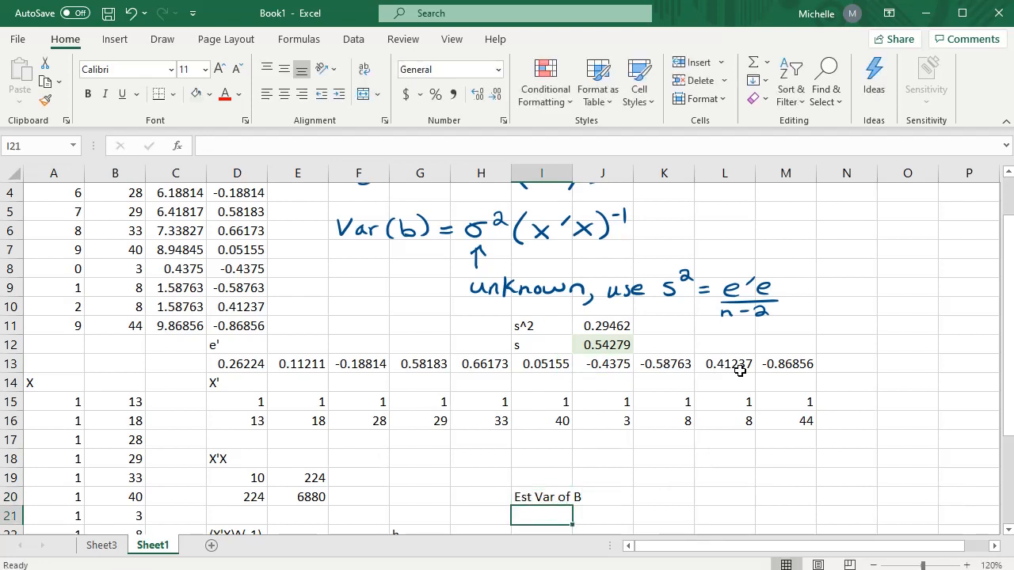
Calculate the estimated variance matrix in I21 by multiplying s^2 by the (X'X)^(-1) matrix with =J11*D23#
type("=")
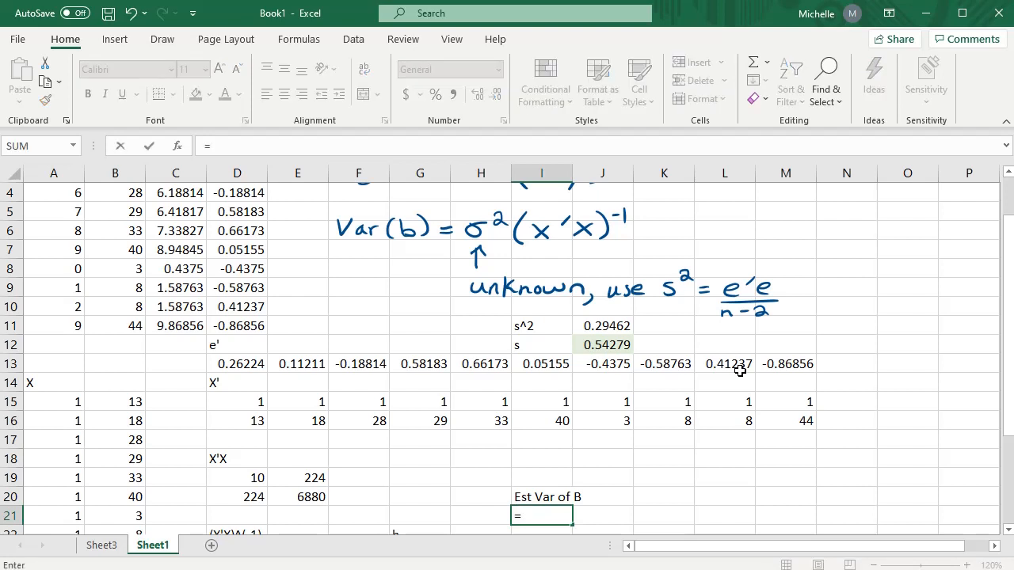
left_click(626, 327)
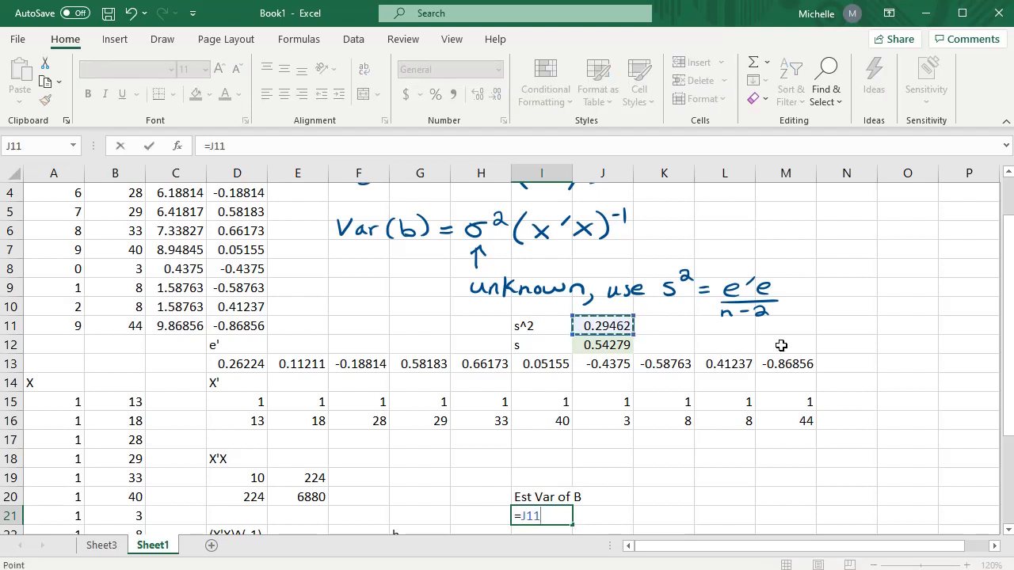
type("*")
scroll(271, 491, "down", 1)
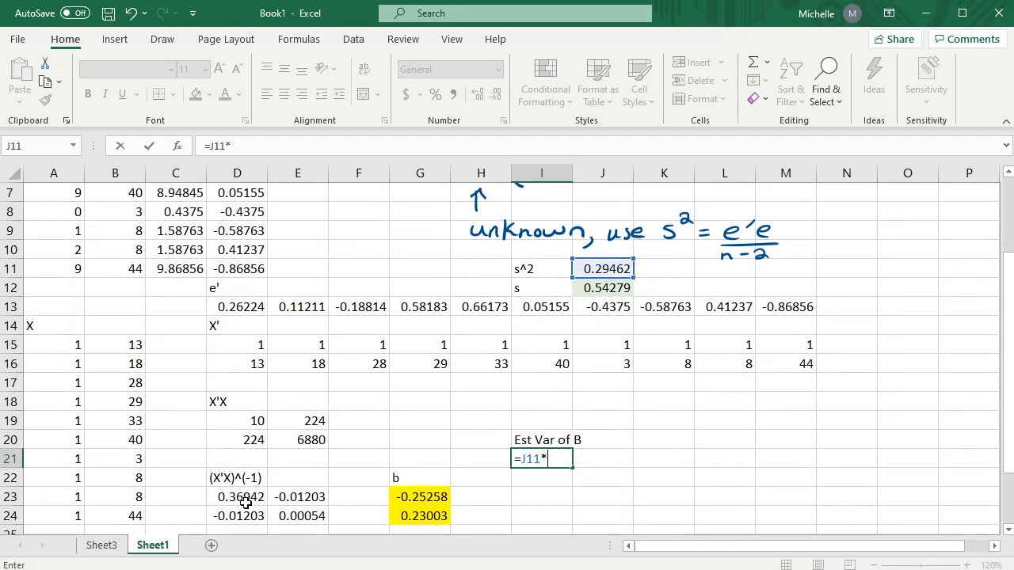
left_click_drag(246, 501, 301, 520)
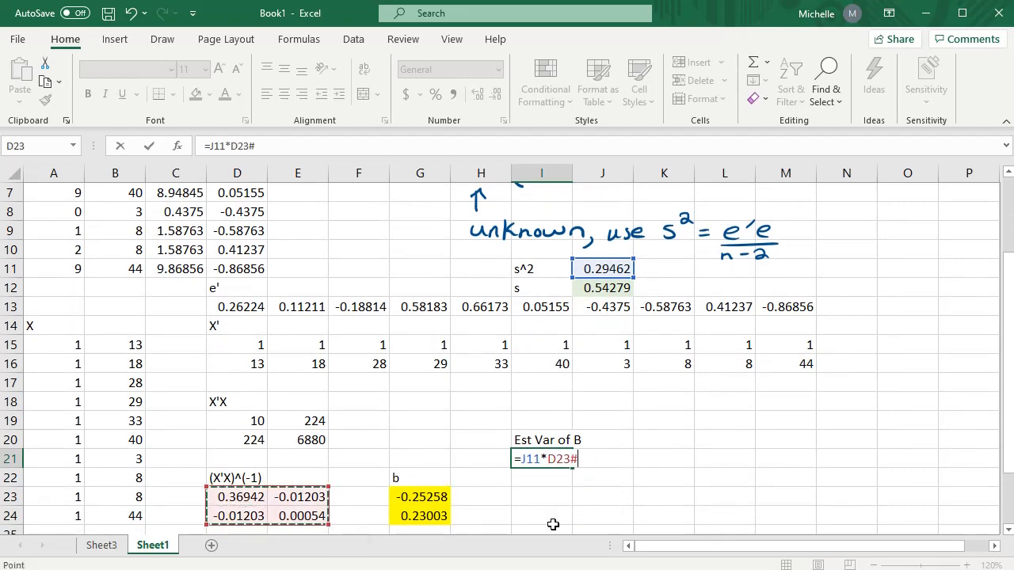
key("Return")
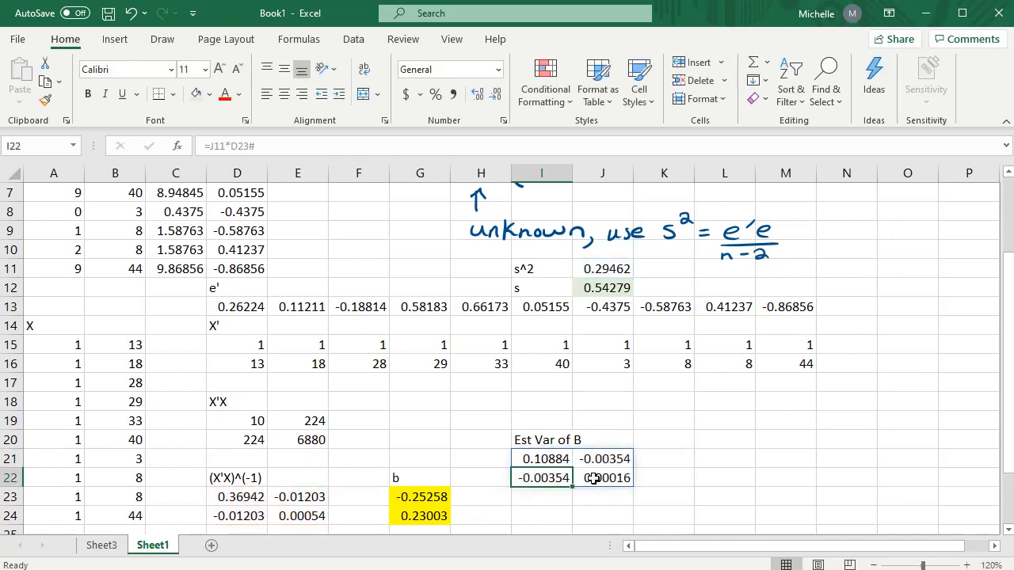
Examine the diagonal variances and off-diagonal covariances of the Est Var of B matrix in I21:J22
scroll(631, 460, "up", 1)
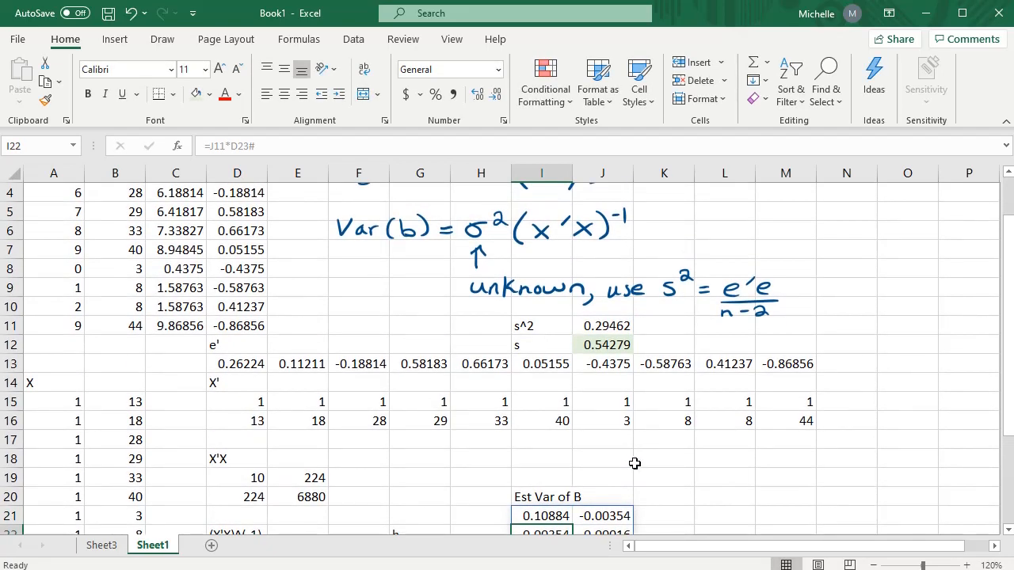
scroll(636, 469, "down", 1)
left_click(556, 459)
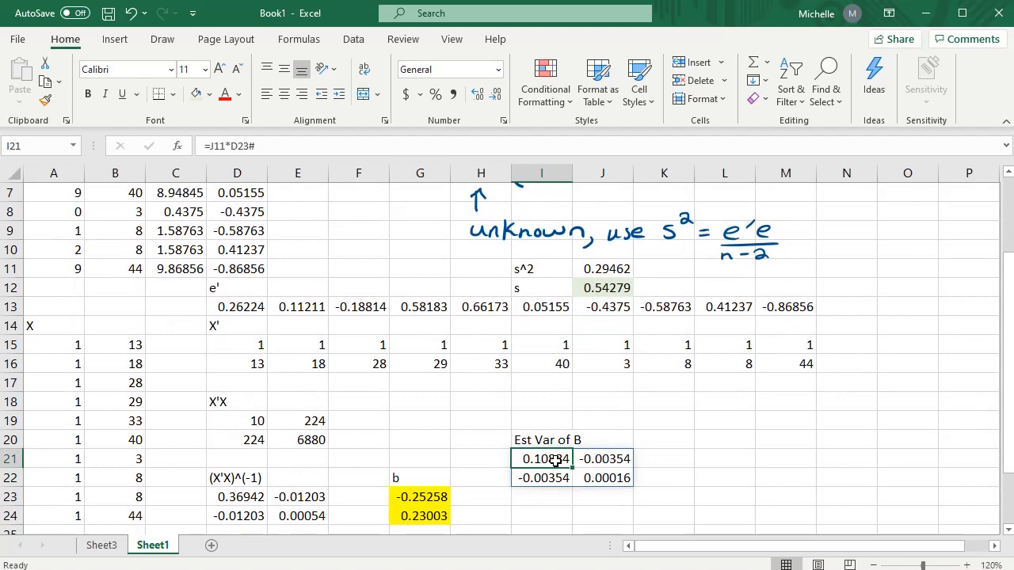
left_click(596, 478)
left_click(541, 454)
left_click(607, 478)
left_click(554, 462)
left_click(614, 458)
left_click(561, 480)
left_click(620, 460)
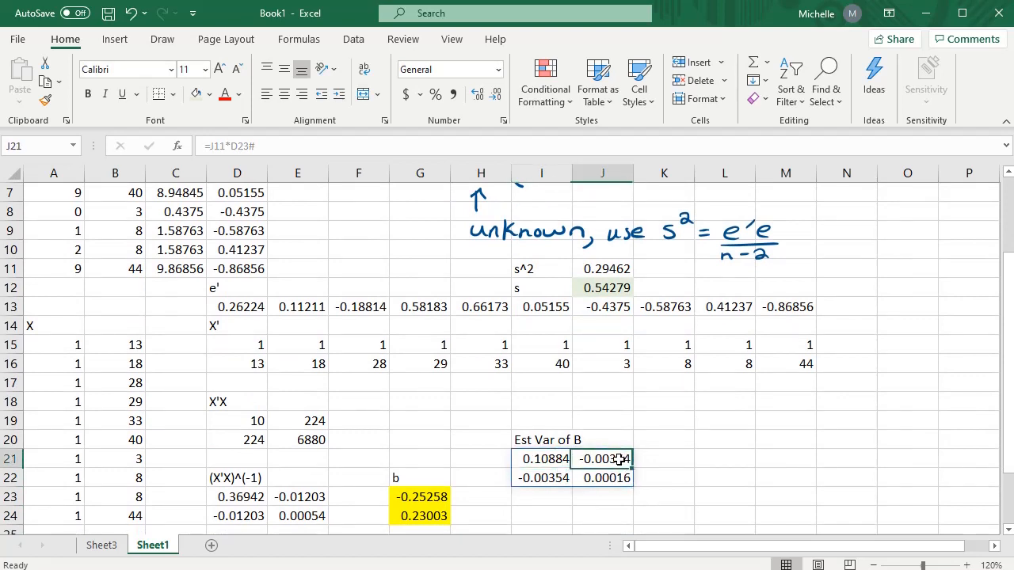
Label cell I24 "se(b0)" and calculate the intercept's standard error in J24 with =SQRT(I21)
left_click(540, 480)
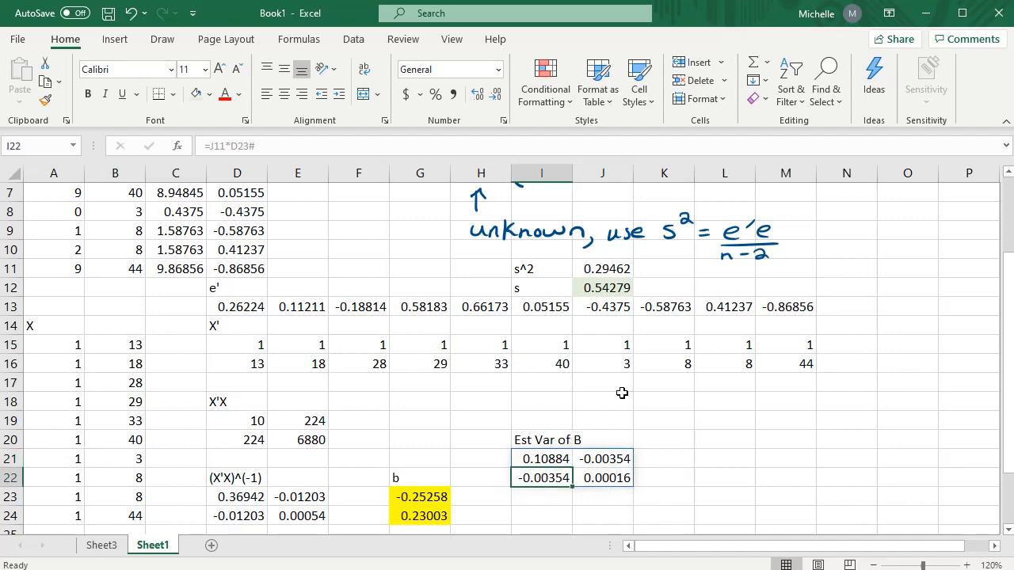
scroll(602, 459, "up", 1)
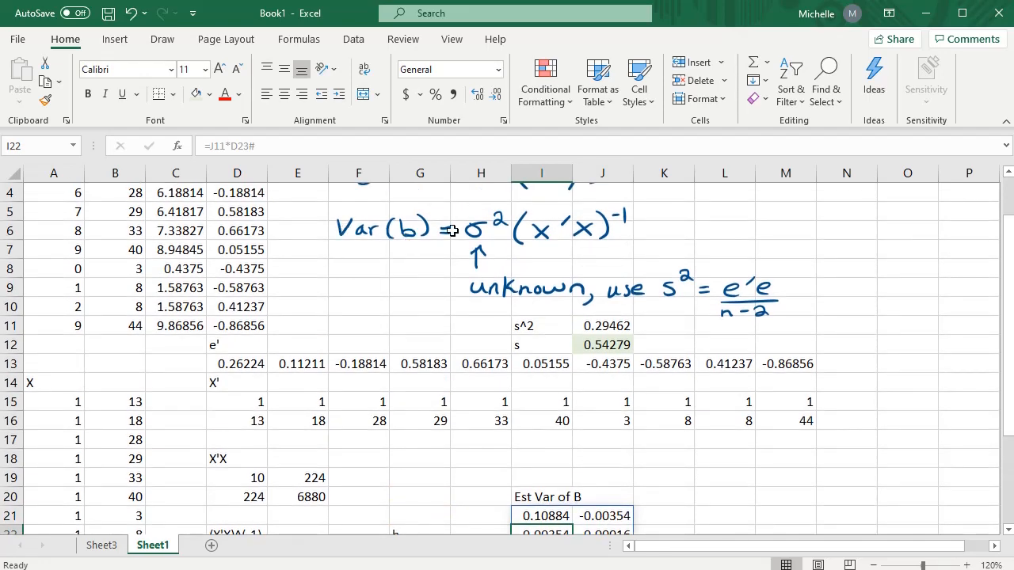
scroll(657, 364, "down", 2)
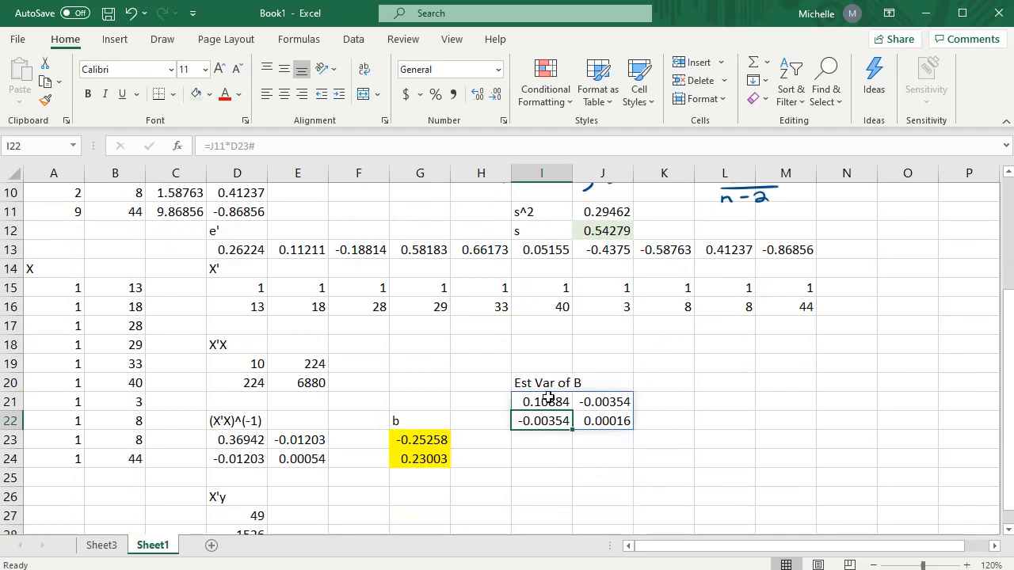
left_click(557, 457)
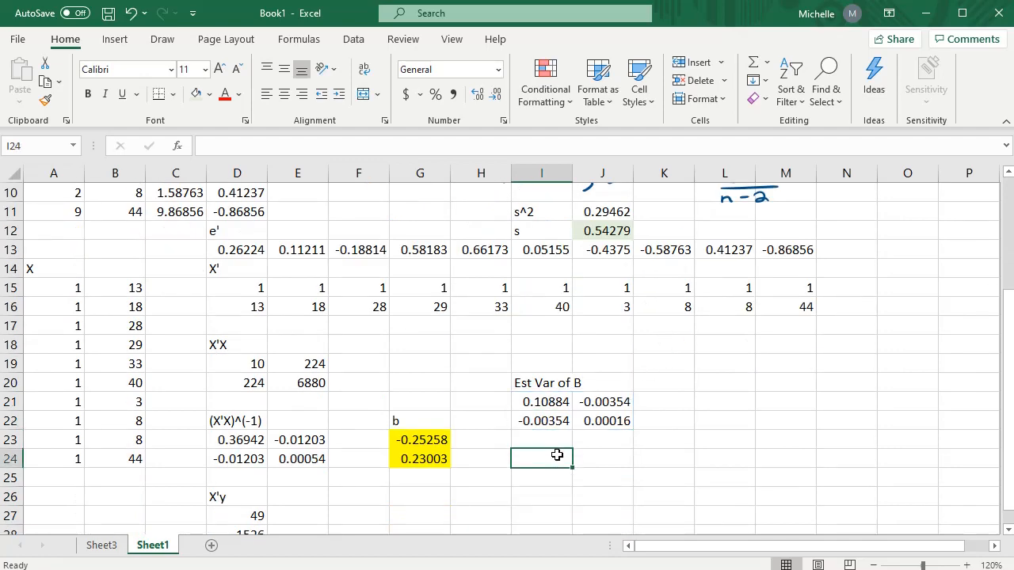
type("s")
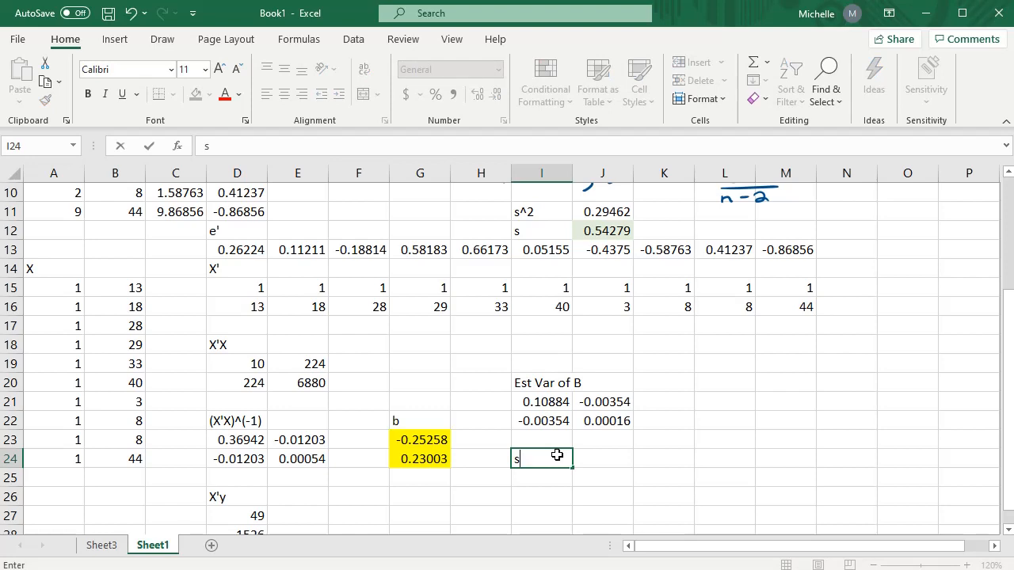
type("e(b0")
key("Tab")
type("=")
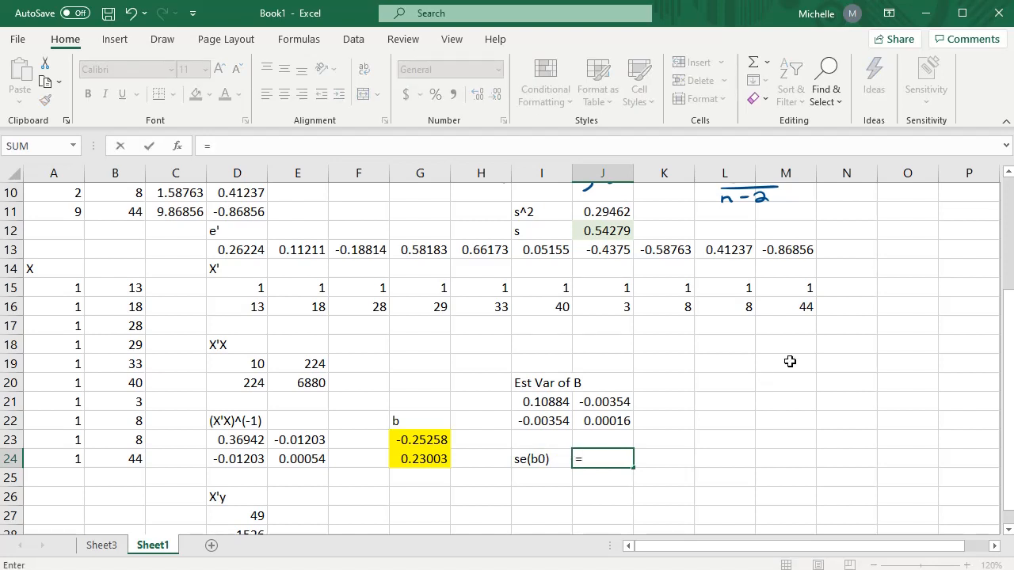
type("sqrt(")
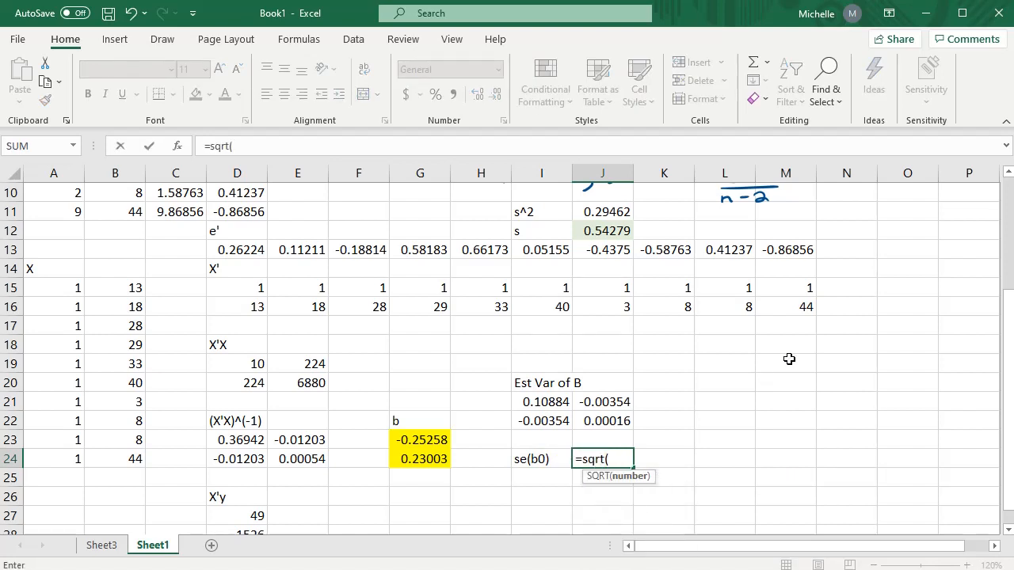
left_click(559, 401)
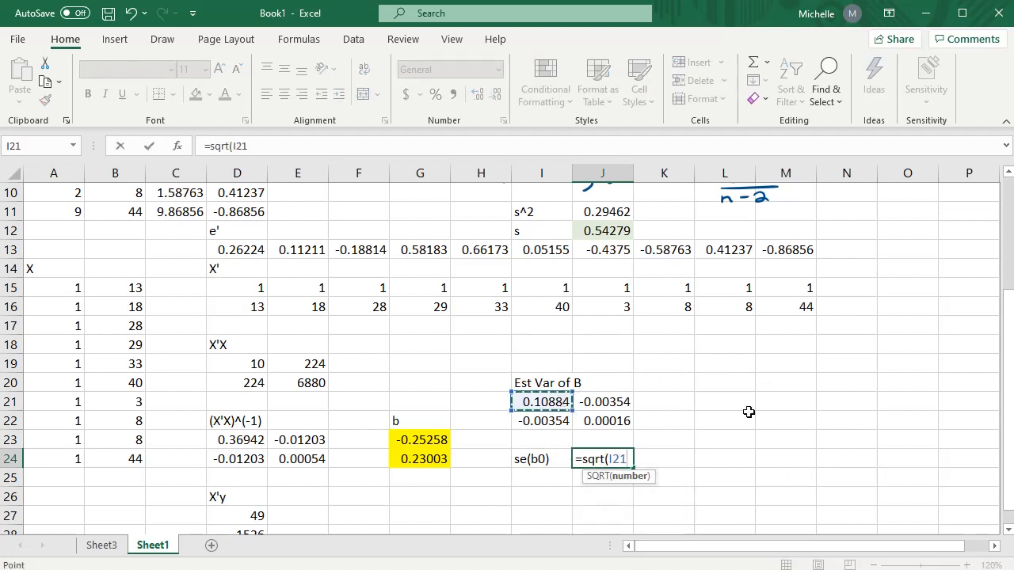
key("Return")
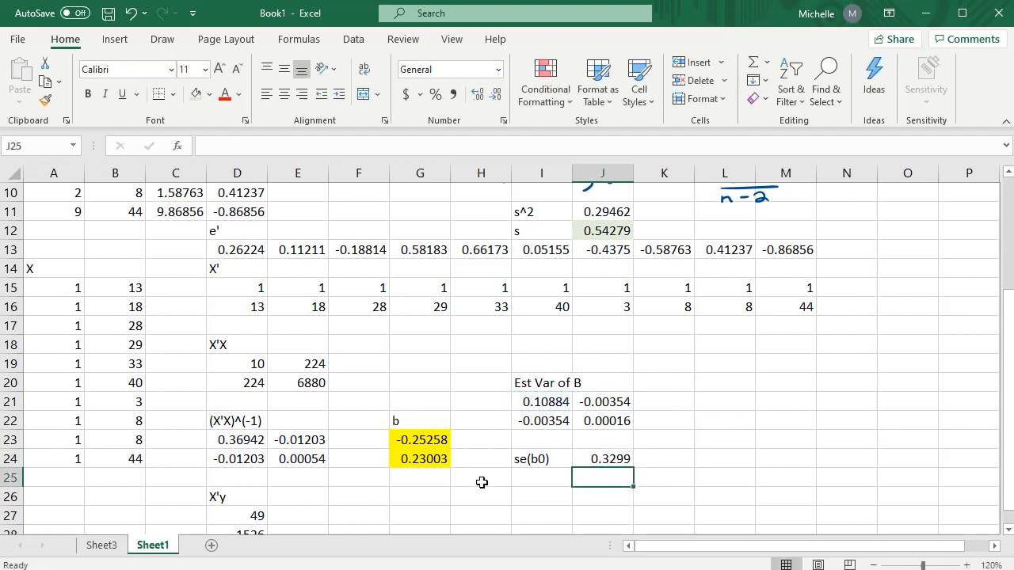
Label cell I25 "se(b1)" and calculate the slope's standard error in J25 with =SQRT(J22)
left_click(533, 478)
type("se(")
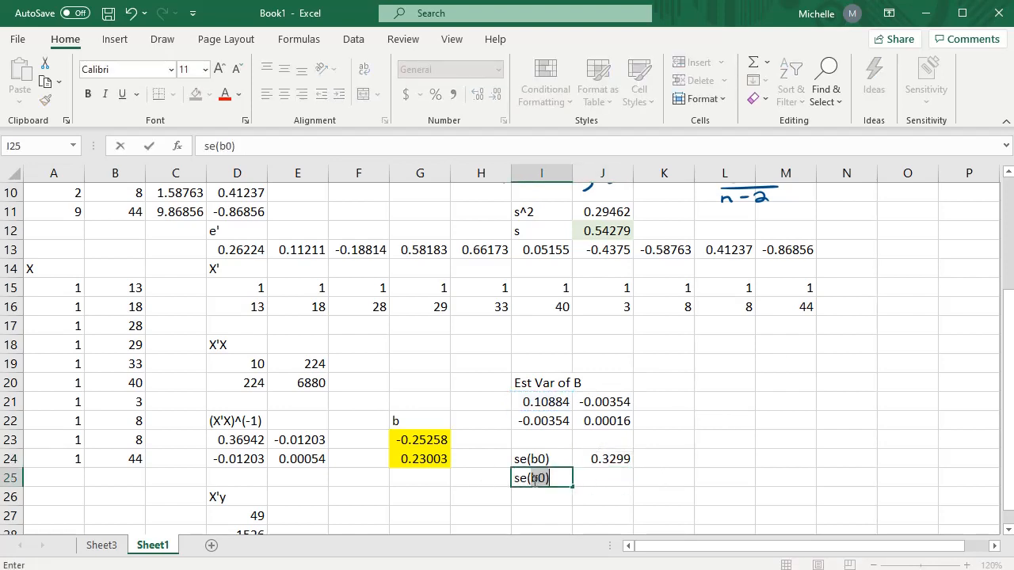
type("b1)")
key("Tab")
type("=")
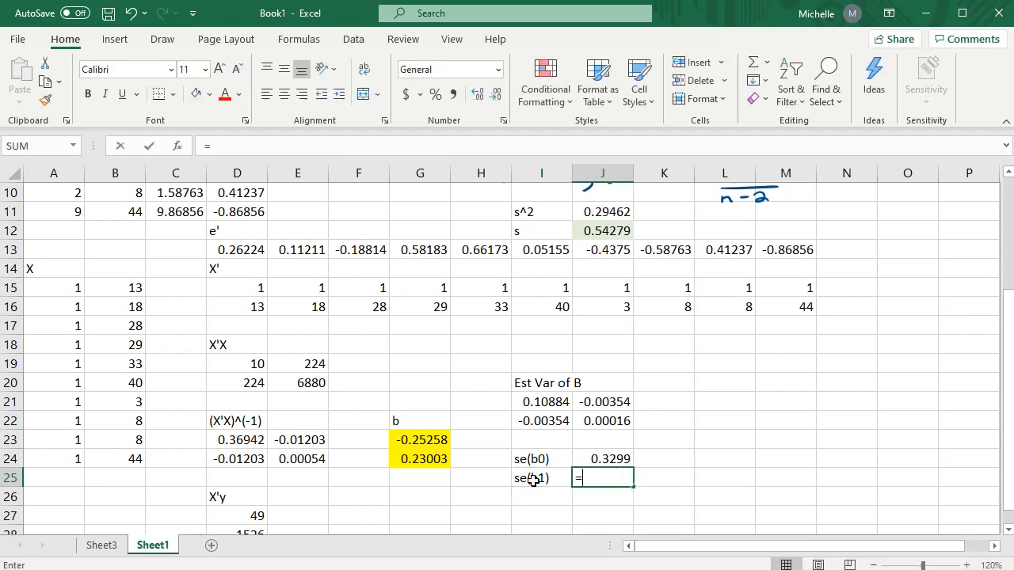
type("sqr")
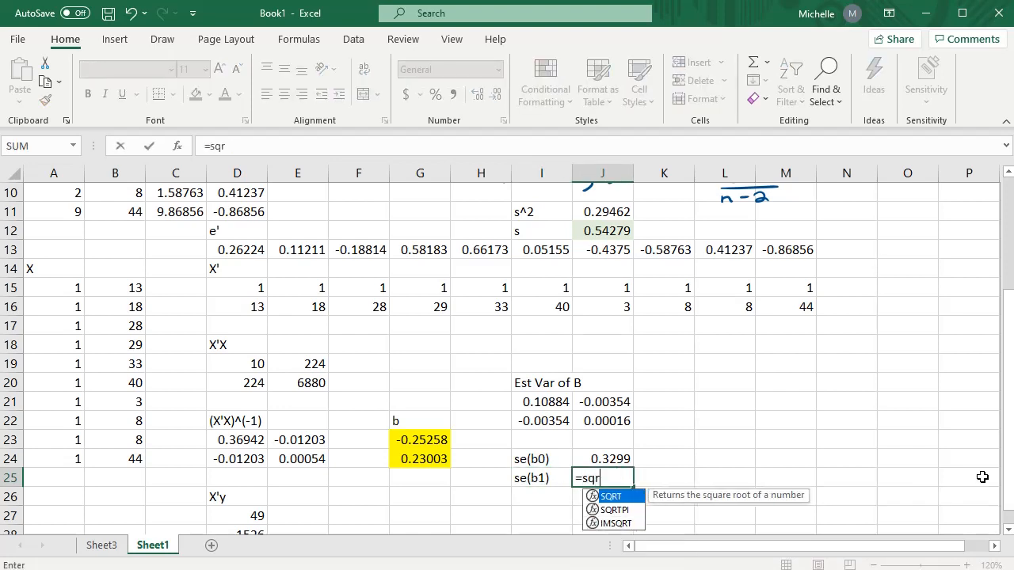
type("t(")
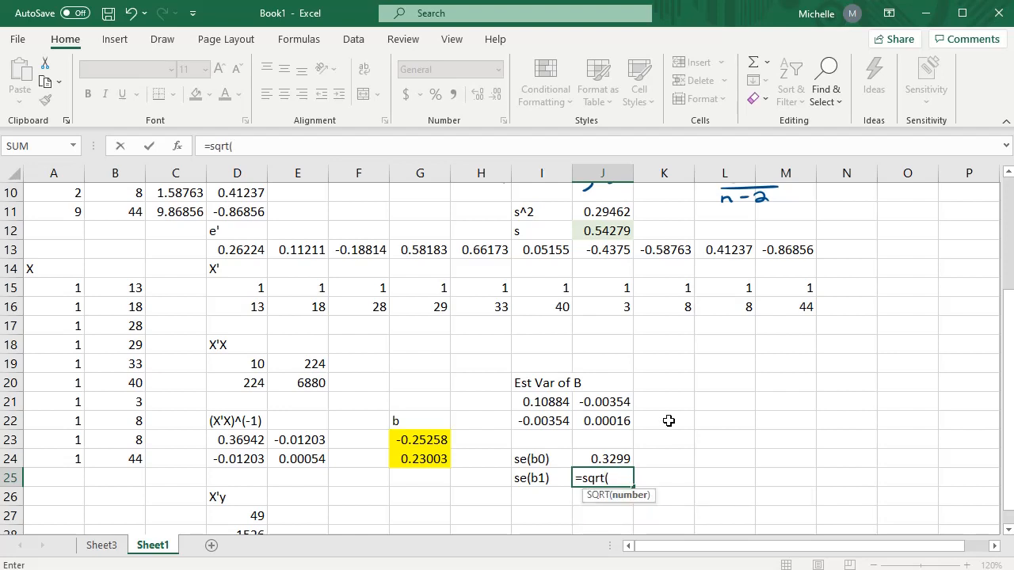
left_click(624, 424)
type(")")
key("Return")
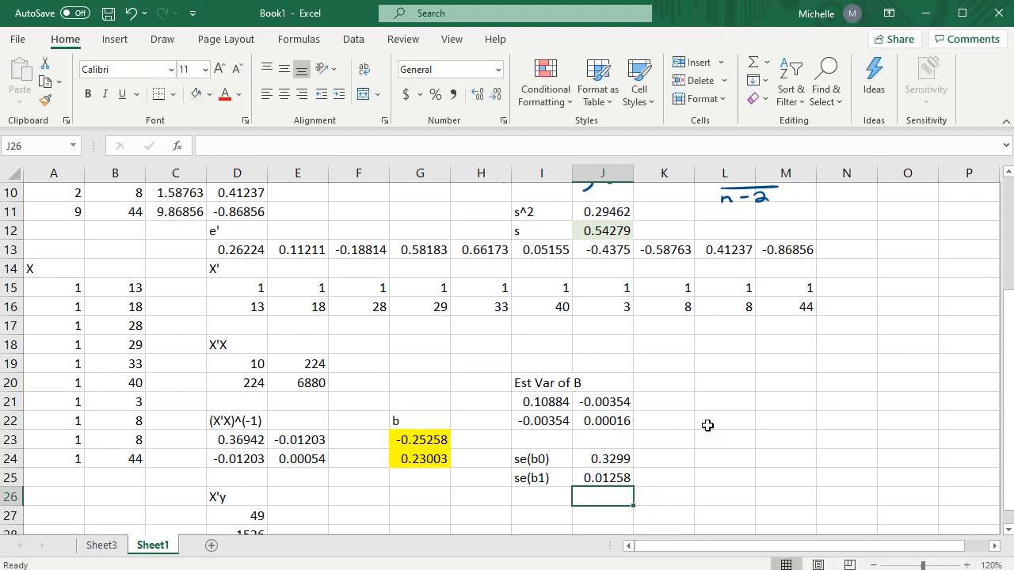
Fill the standard error cells J24:J25 with light gold
left_click_drag(623, 453, 614, 477)
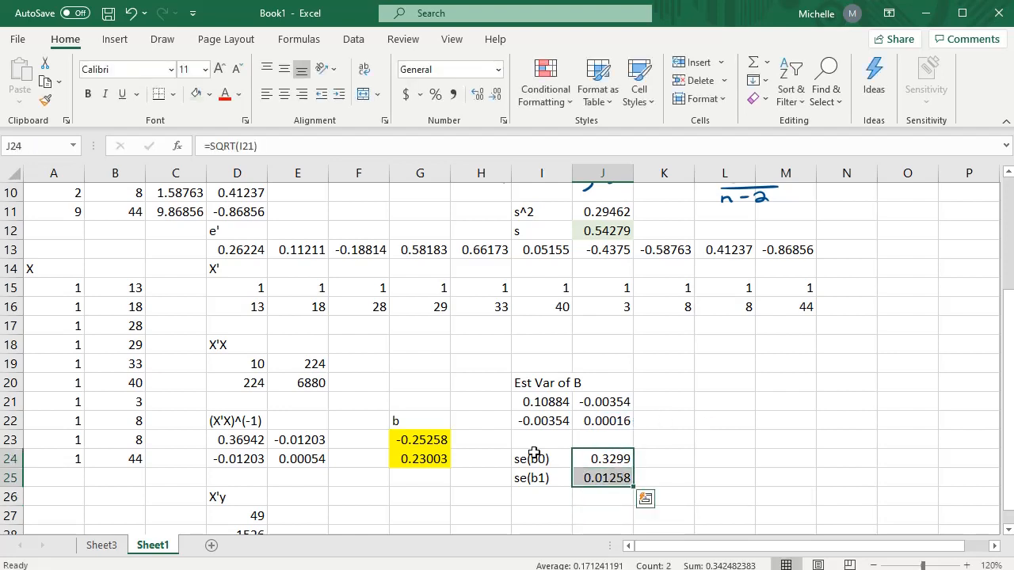
left_click(210, 95)
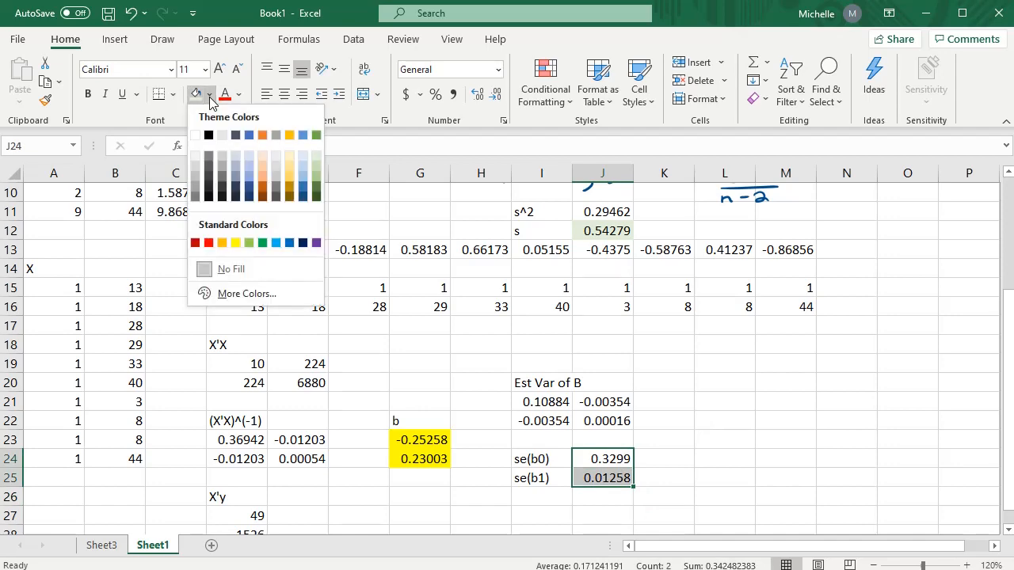
left_click(290, 159)
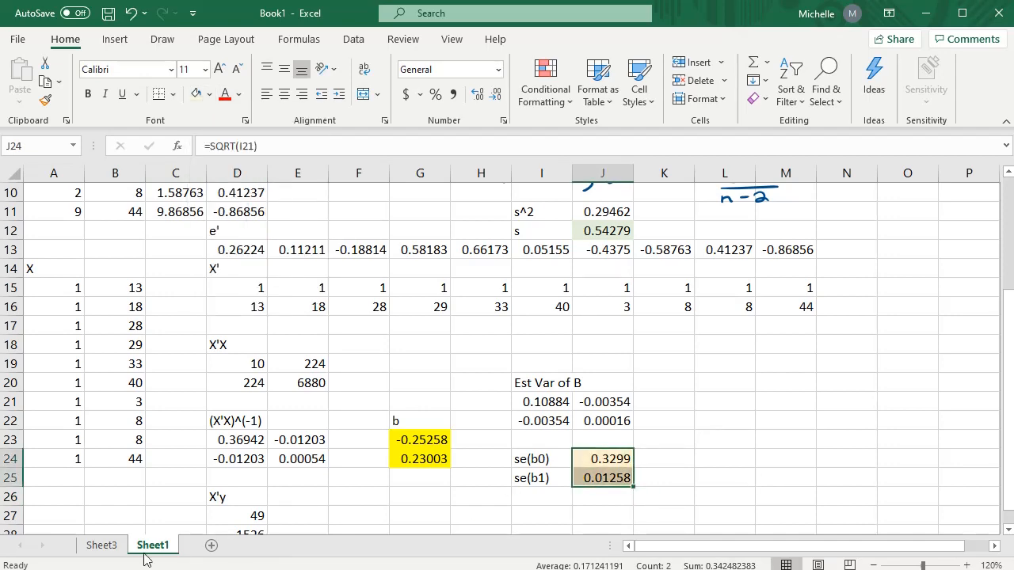
Fill J24:J25 on Sheet1 with light blue to match the Standard Error cells C17:C18 on Sheet3
left_click(101, 546)
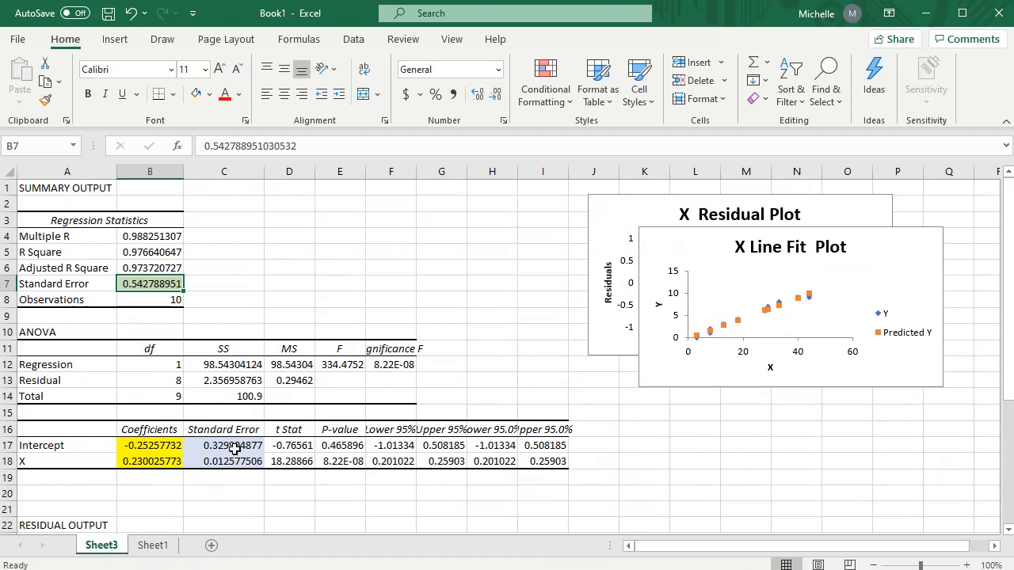
left_click_drag(231, 446, 240, 462)
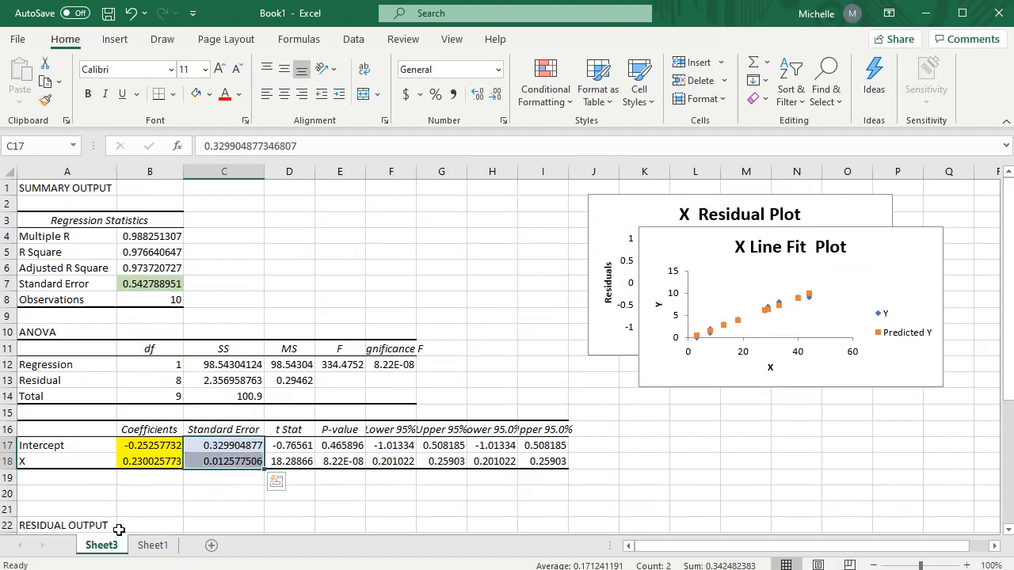
left_click(149, 546)
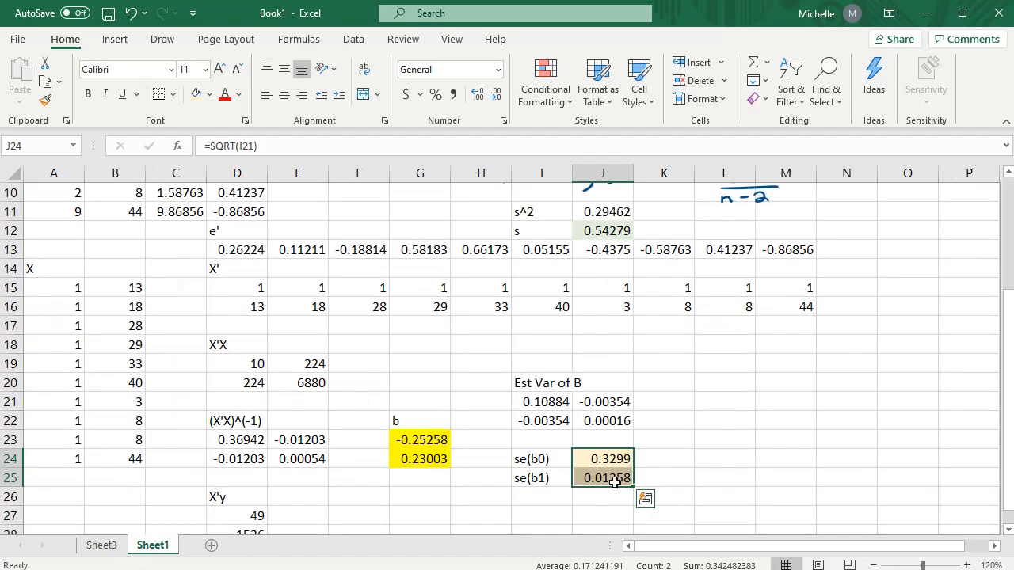
left_click(211, 96)
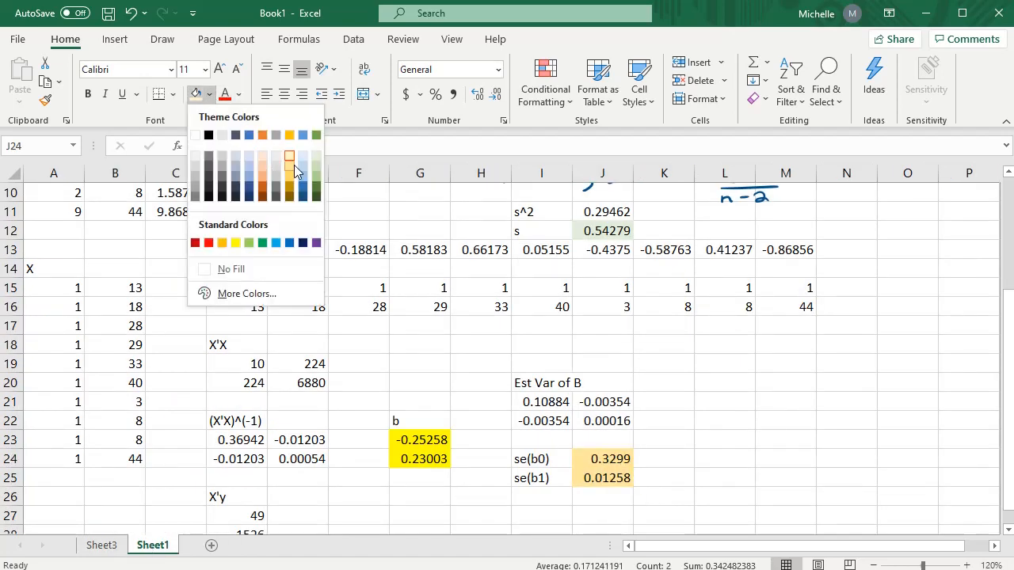
left_click(248, 166)
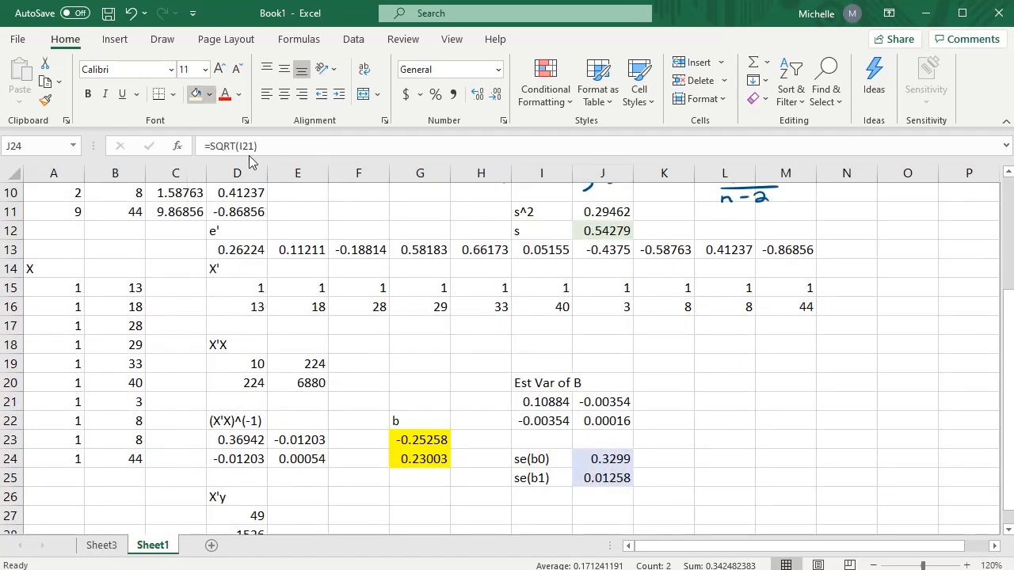
left_click(784, 459)
Compare se(b0) and se(b1) in J24:J25 with the coefficient Standard Errors in C17:C18 on Sheet3
left_click_drag(587, 461, 583, 478)
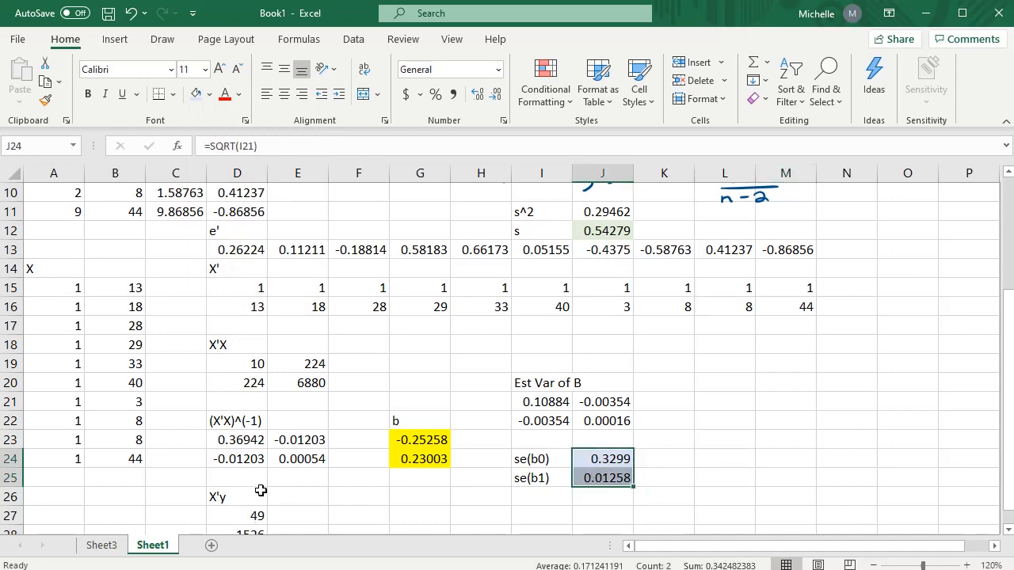
left_click(101, 545)
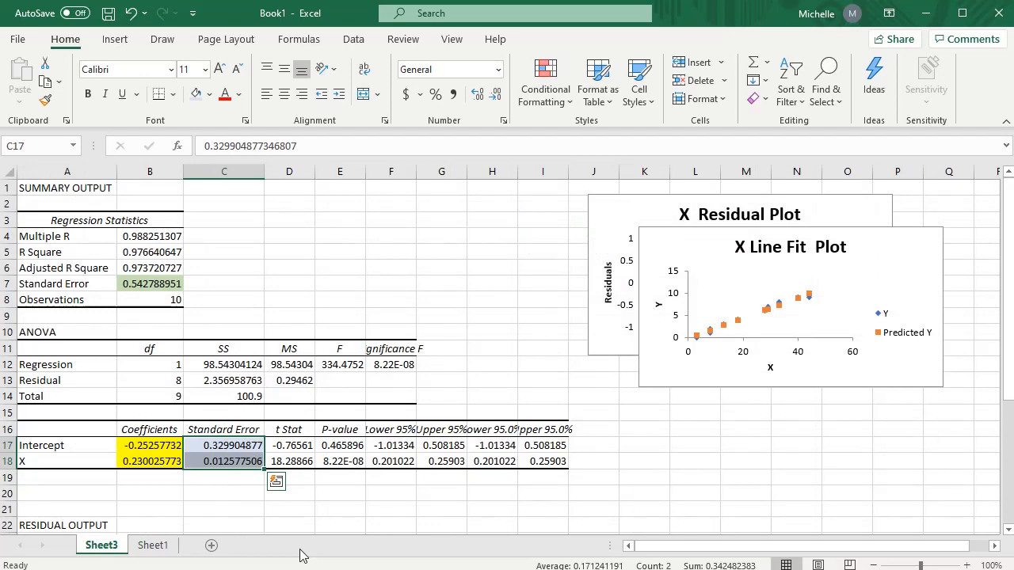
left_click(150, 546)
left_click(786, 443)
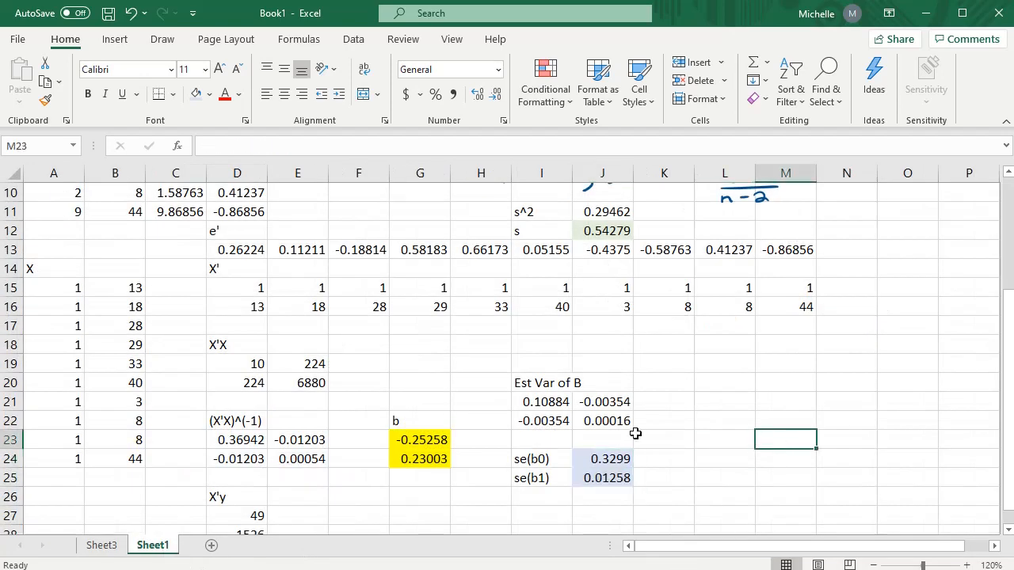
Review the variances in I21 and J22 and the covariances in J21 and I22 of the Est Var of B matrix
left_click(557, 399)
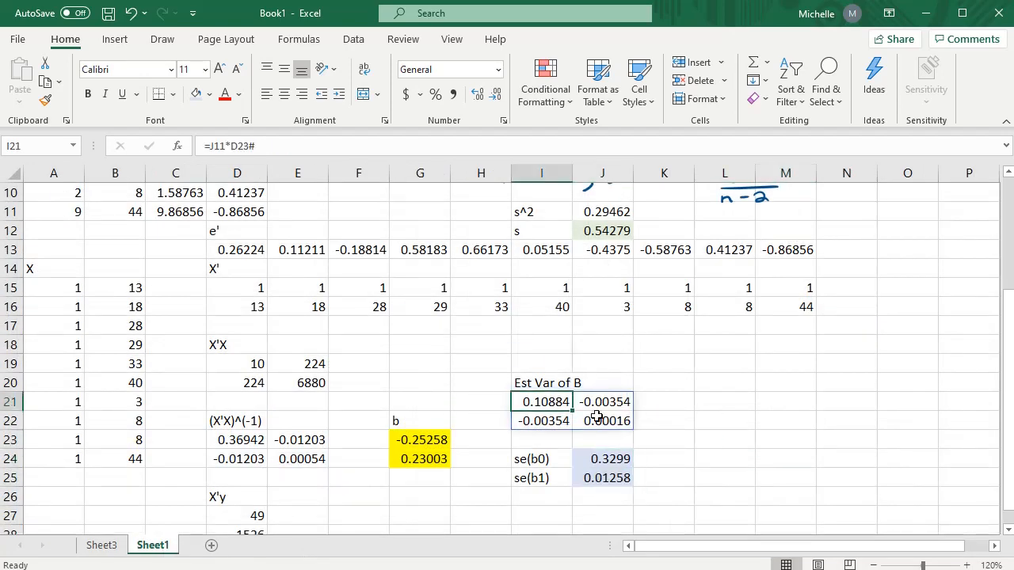
left_click(593, 420)
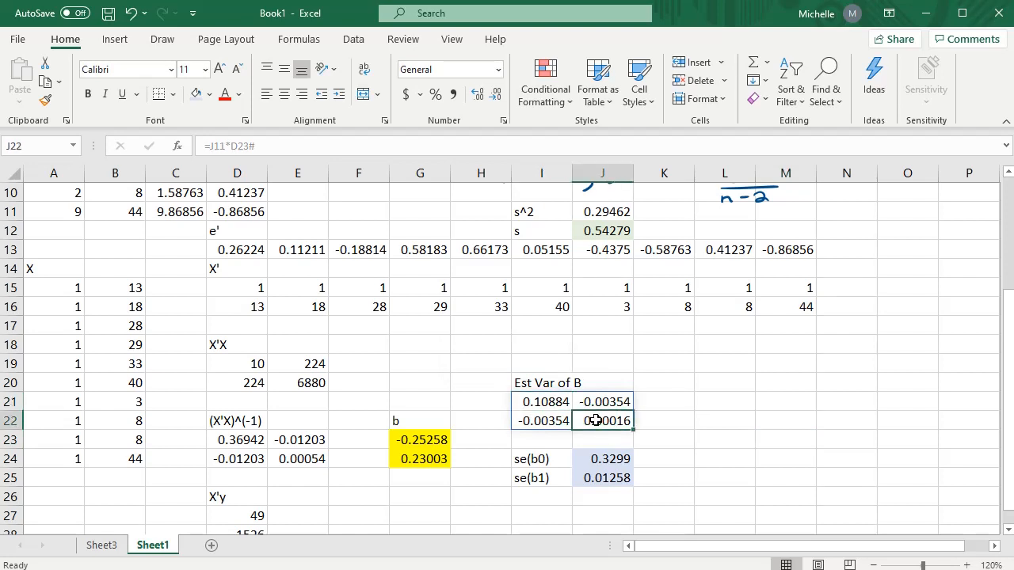
left_click(605, 402)
left_click(559, 418)
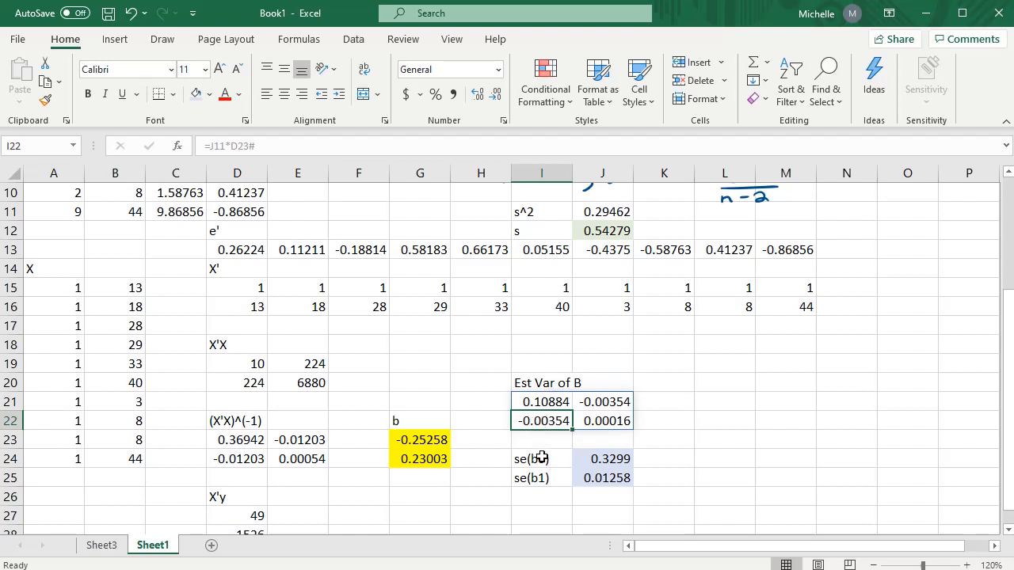
left_click(811, 452)
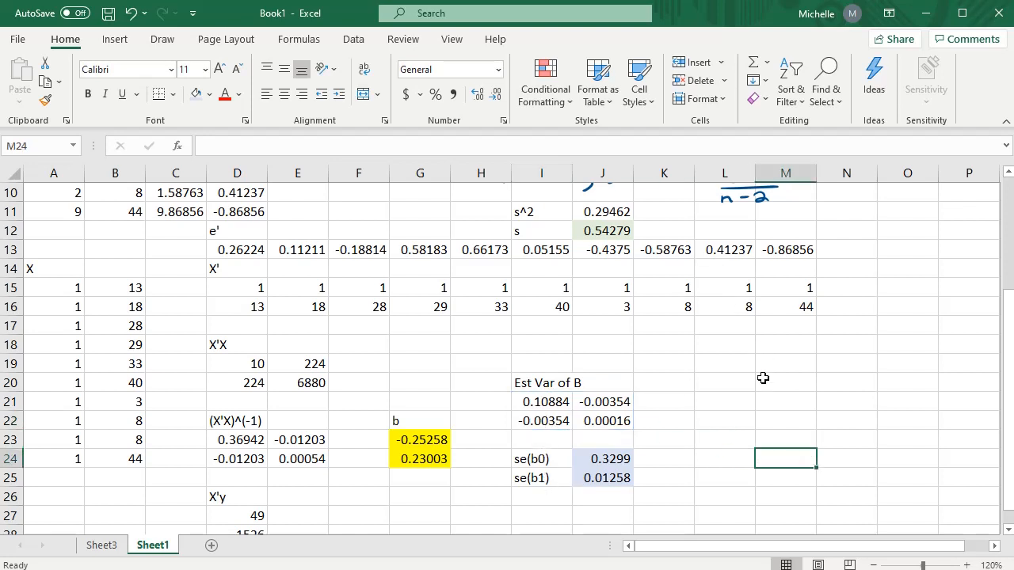